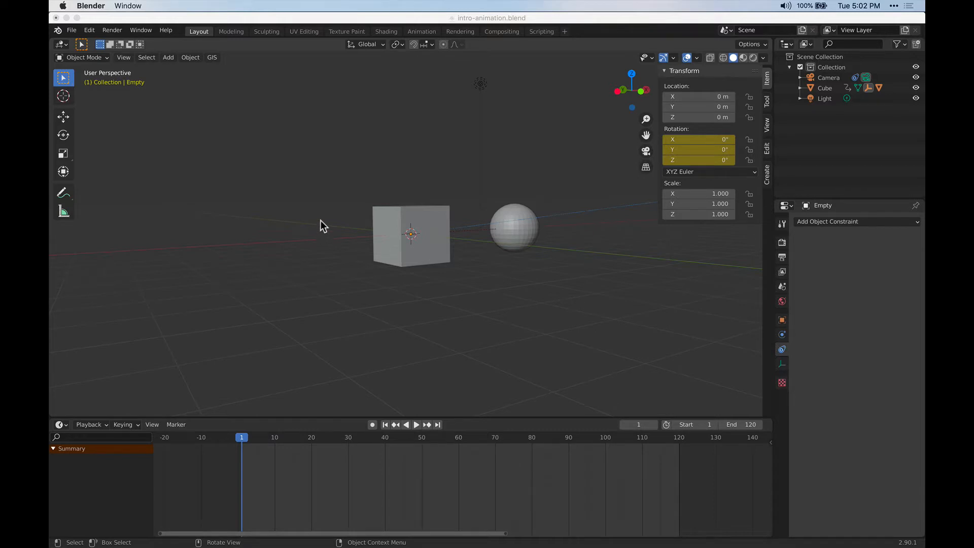
Step: Play the animation, review it from different angles and through the camera, and stop playback
click(416, 425)
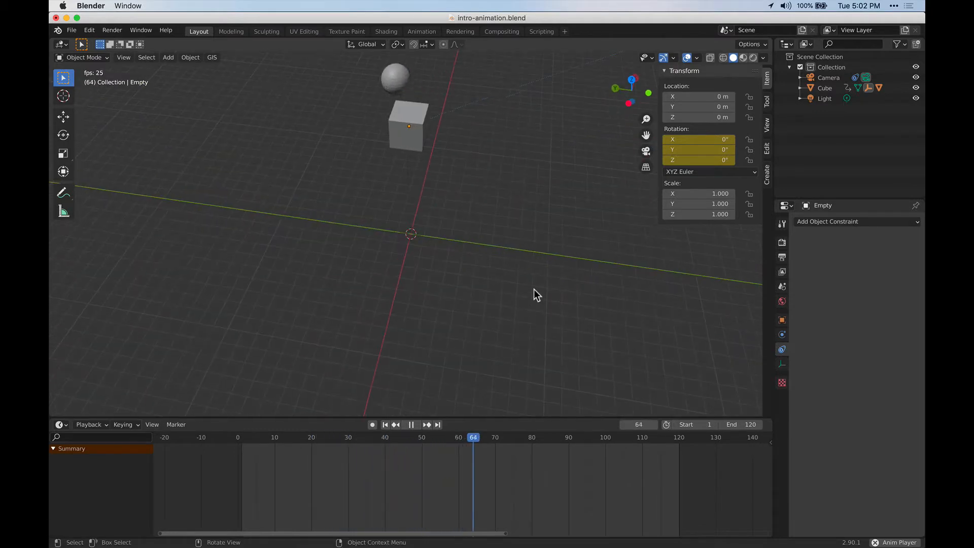
shift+middle_drag(600, 274, 407, 316)
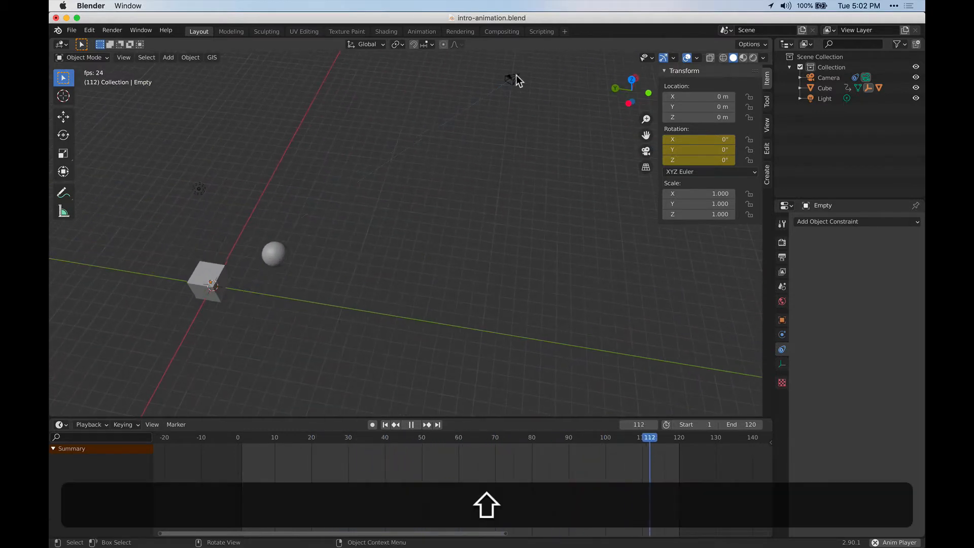
middle_drag(546, 175, 431, 134)
shift+middle_drag(507, 243, 296, 251)
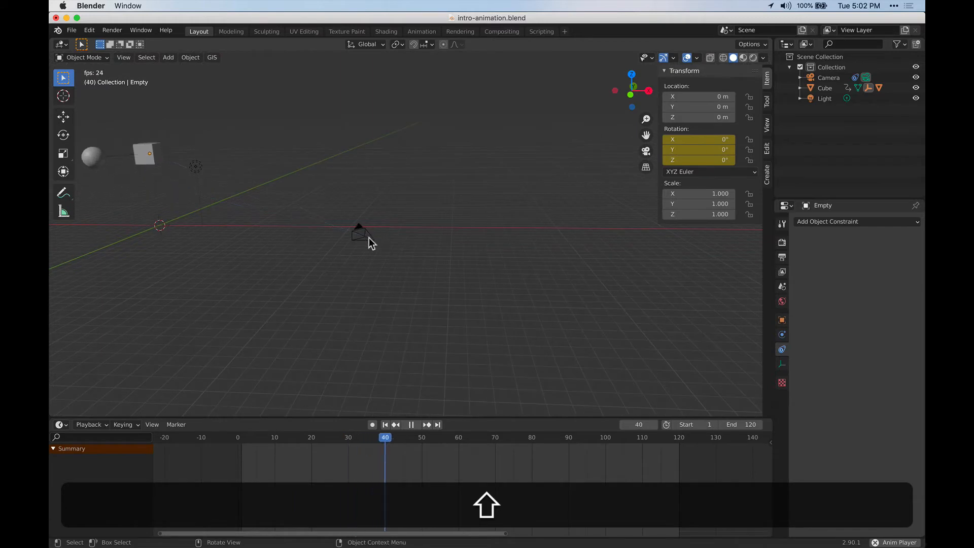
click(645, 151)
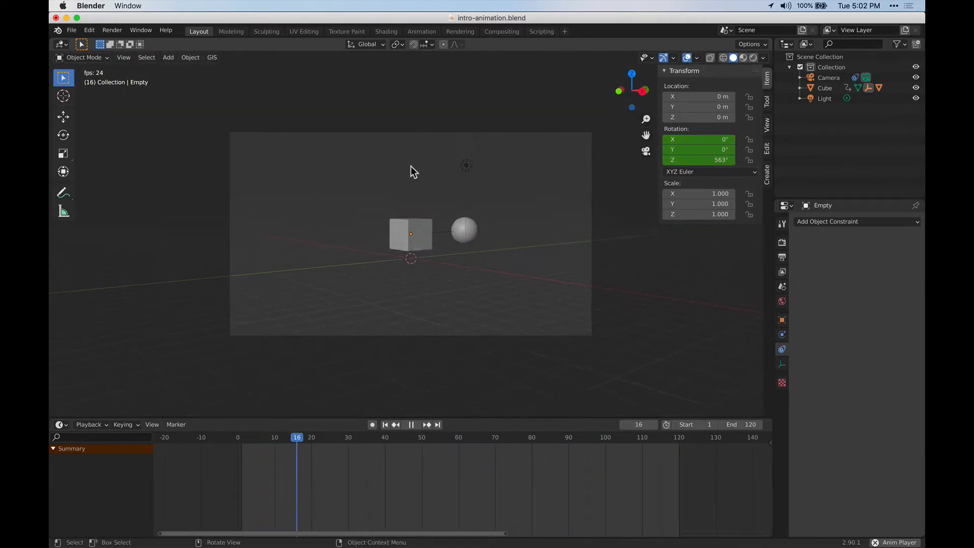
click(645, 152)
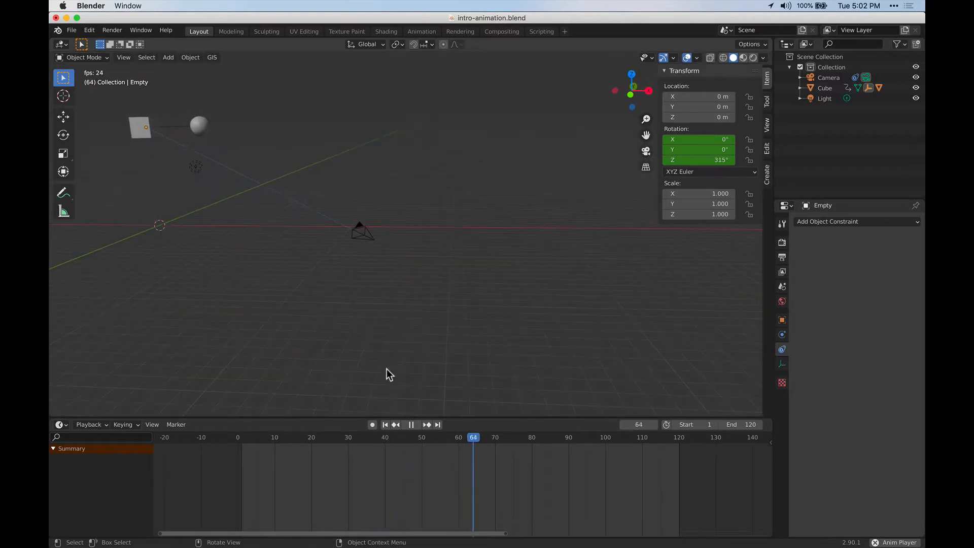
click(415, 425)
Step: Select the cube and examine its location keyframes at frames 1, 120 and 60, ending back at frame 1
shift+middle_drag(218, 207, 506, 265)
scroll(346, 184, up, 3)
click(334, 184)
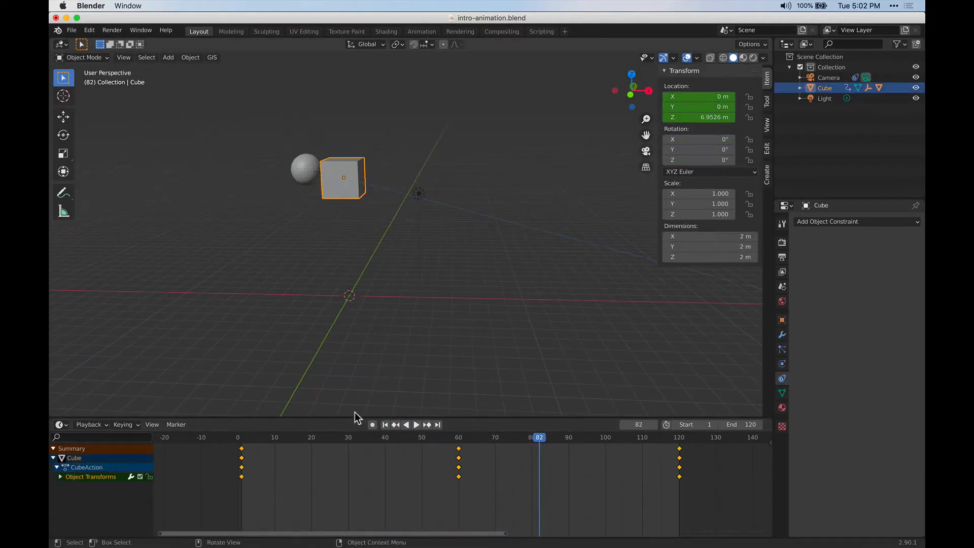
click(242, 437)
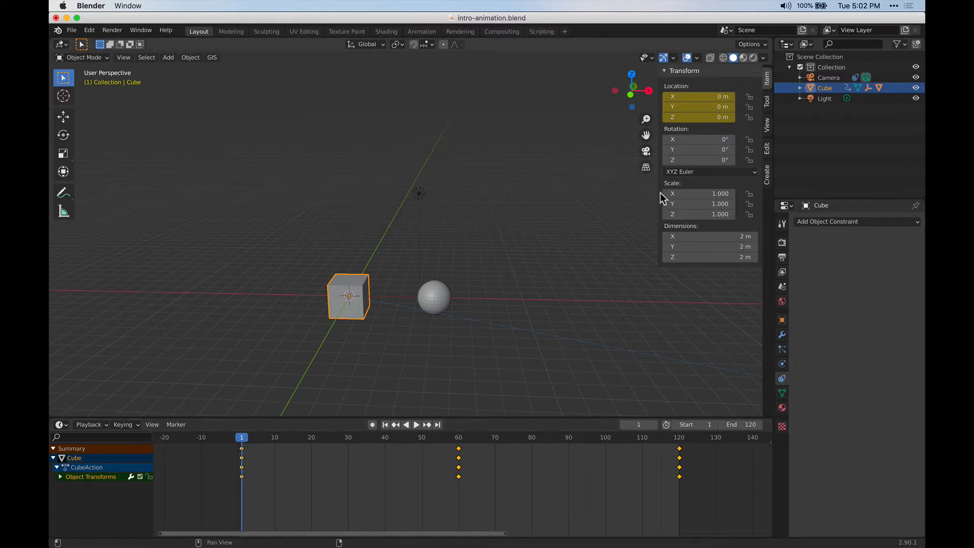
key(space)
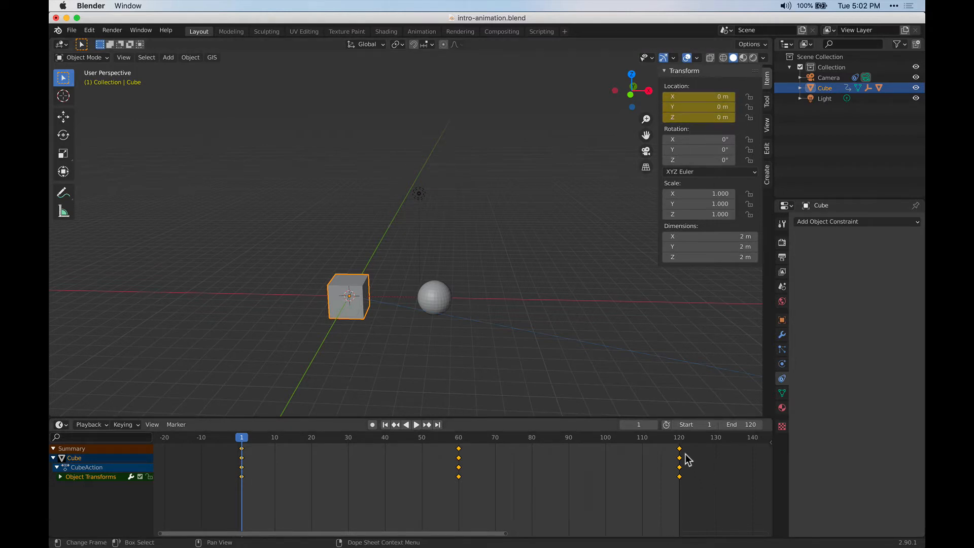
click(677, 438)
drag(675, 432, 678, 432)
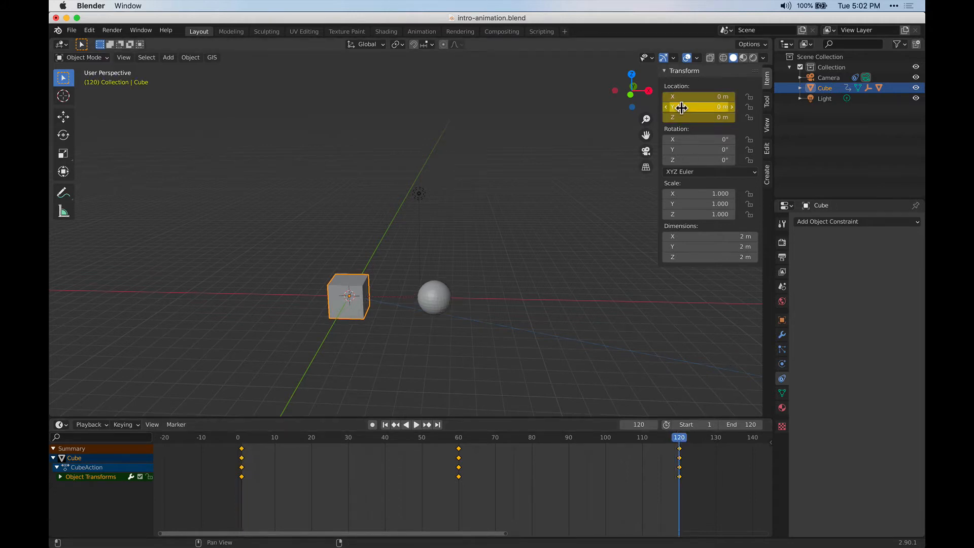
click(459, 438)
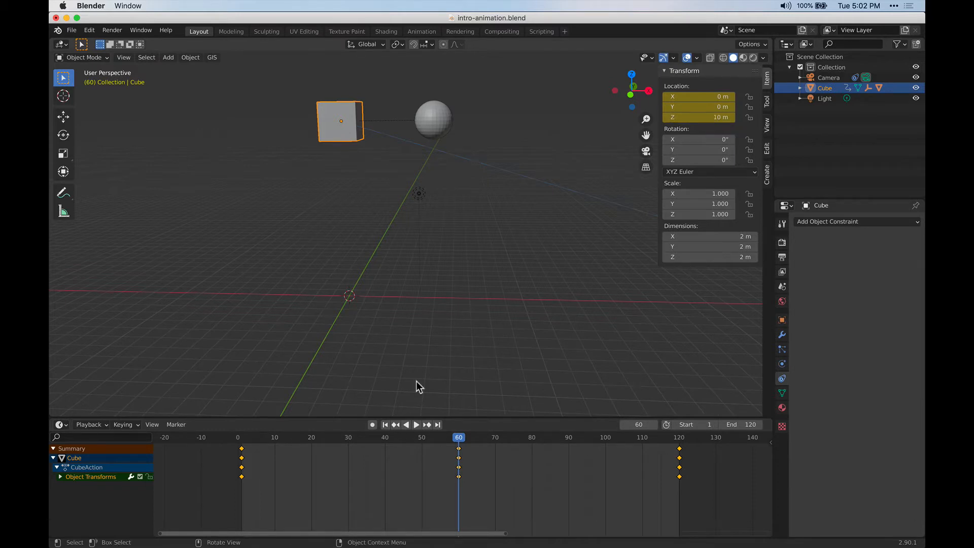
drag(457, 440, 242, 443)
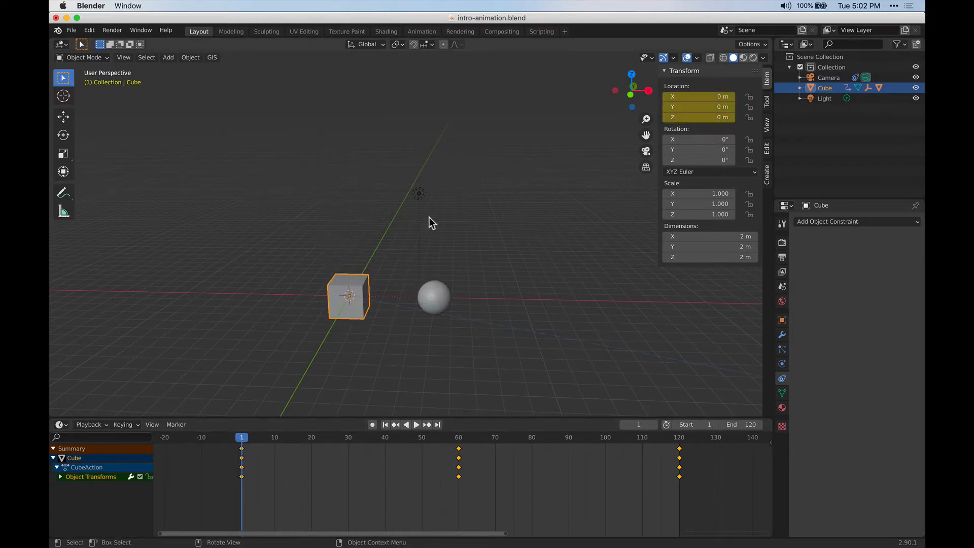
Step: Select the sphere, the cube and the empty in turn to compare their keyframes
click(436, 294)
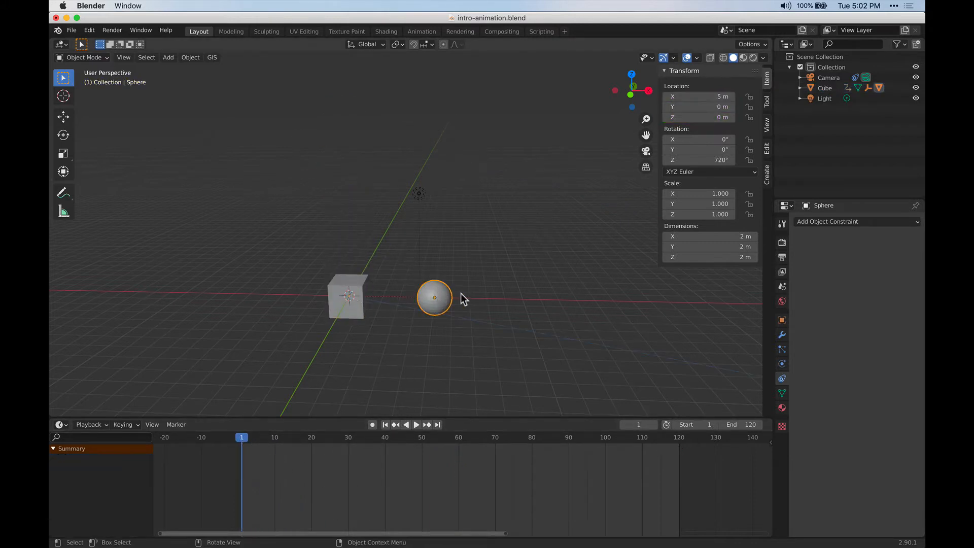
click(350, 293)
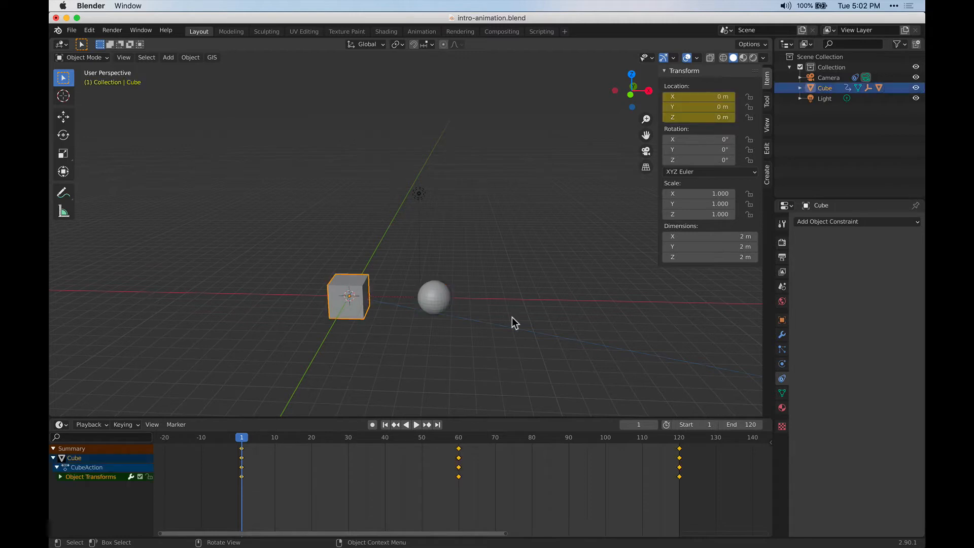
click(344, 299)
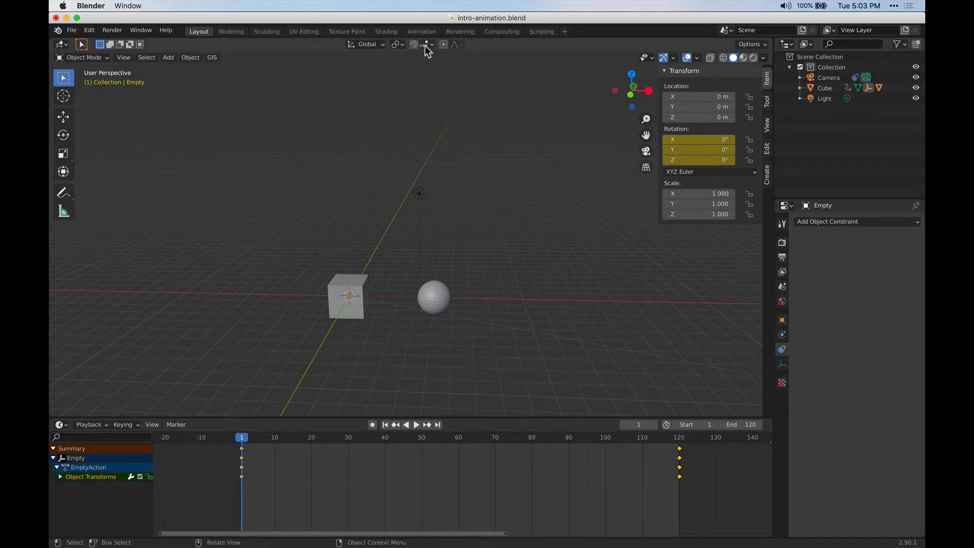
Step: Turn on X-ray shading and select the empty inside the cube for a closer look
click(710, 58)
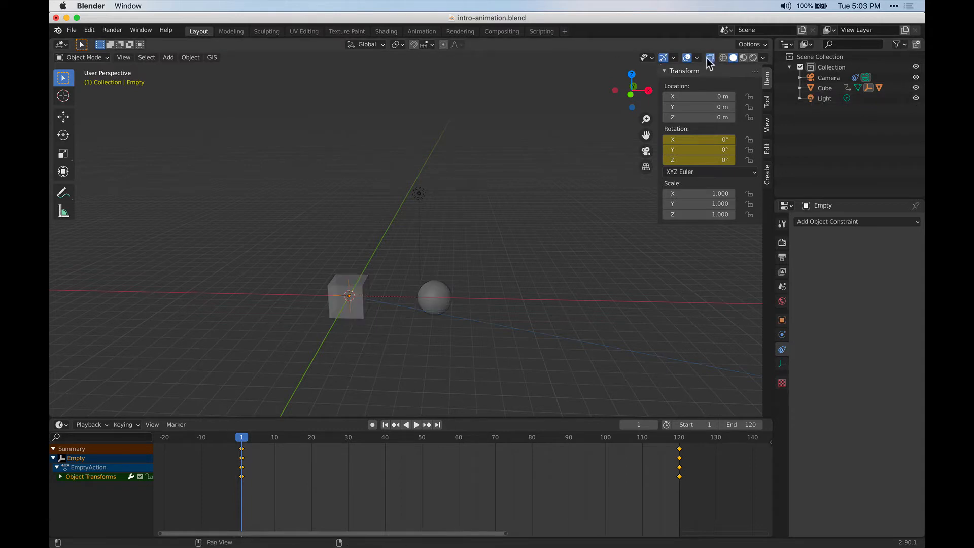
click(351, 289)
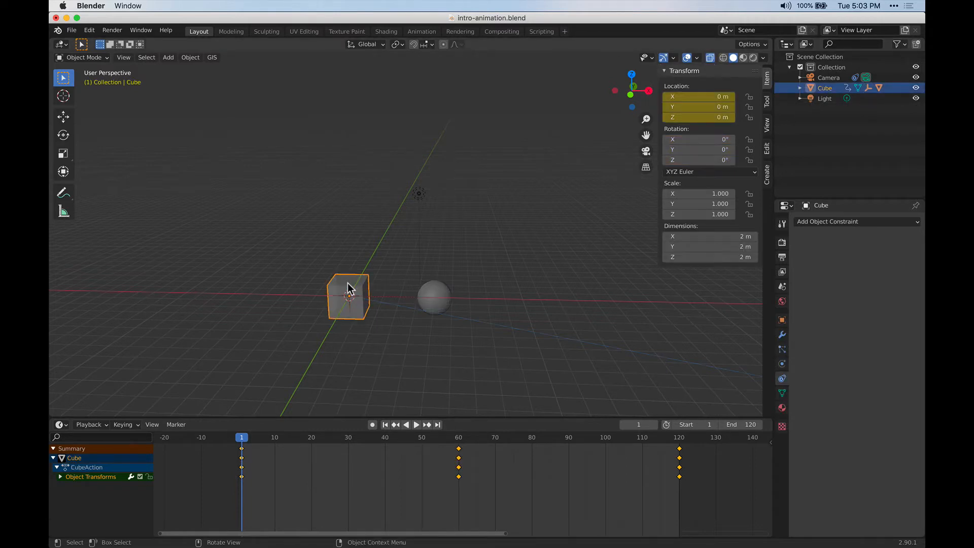
click(349, 287)
scroll(355, 313, up, 3)
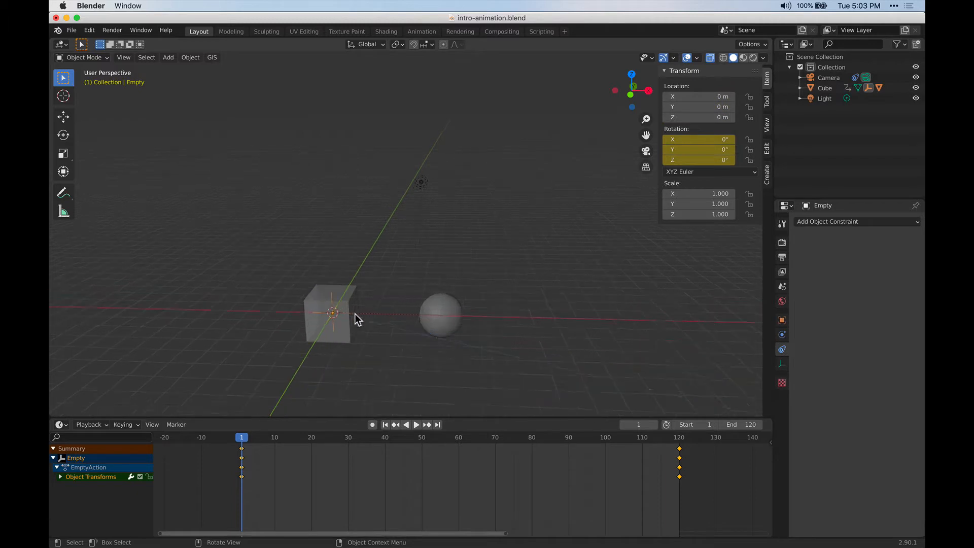
mouse_move(391, 260)
shift+middle_down()
mouse_move(402, 226)
mouse_move(376, 260)
shift+middle_up()
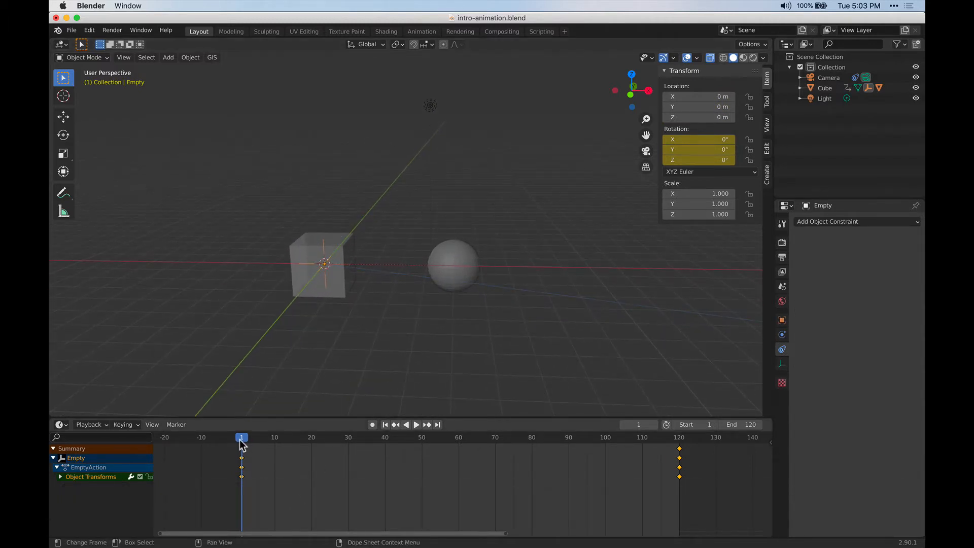
Step: Examine the empty's Z rotation keyframes at frames 120 and 1
click(680, 440)
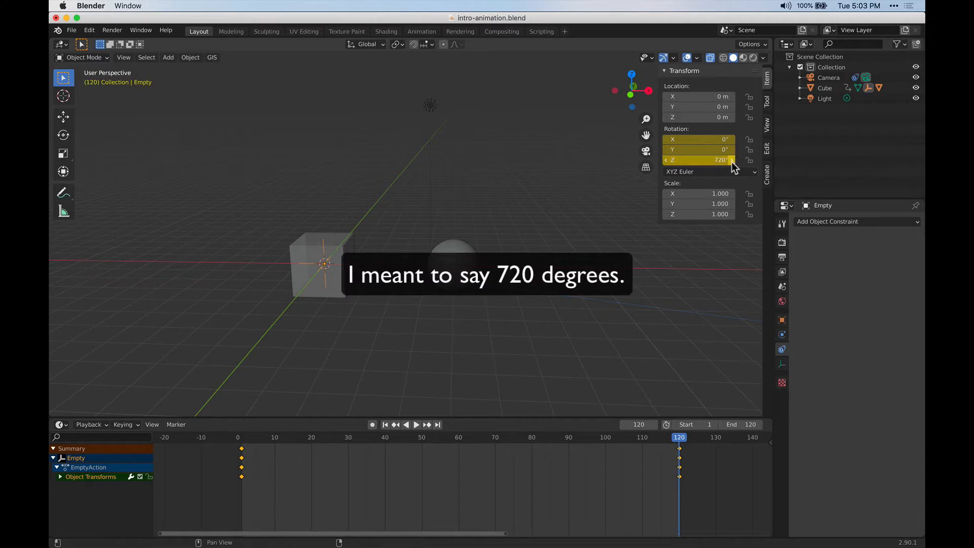
click(242, 437)
key(space)
drag(292, 439, 242, 441)
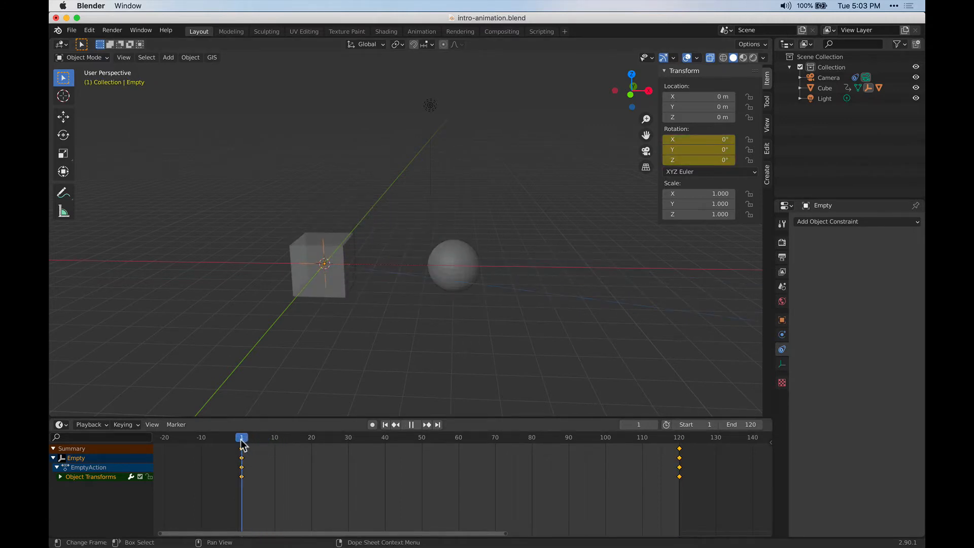
Step: Scrub to frame 9 and inspect the sphere's parent line to the empty, selecting the sphere and cube from a new angle
click(461, 252)
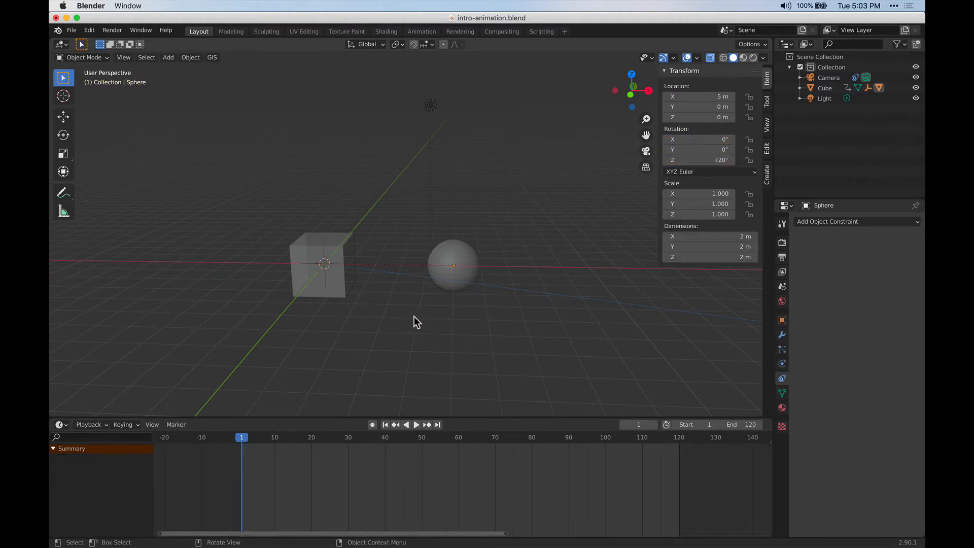
middle_drag(413, 322, 430, 390)
drag(388, 436, 274, 405)
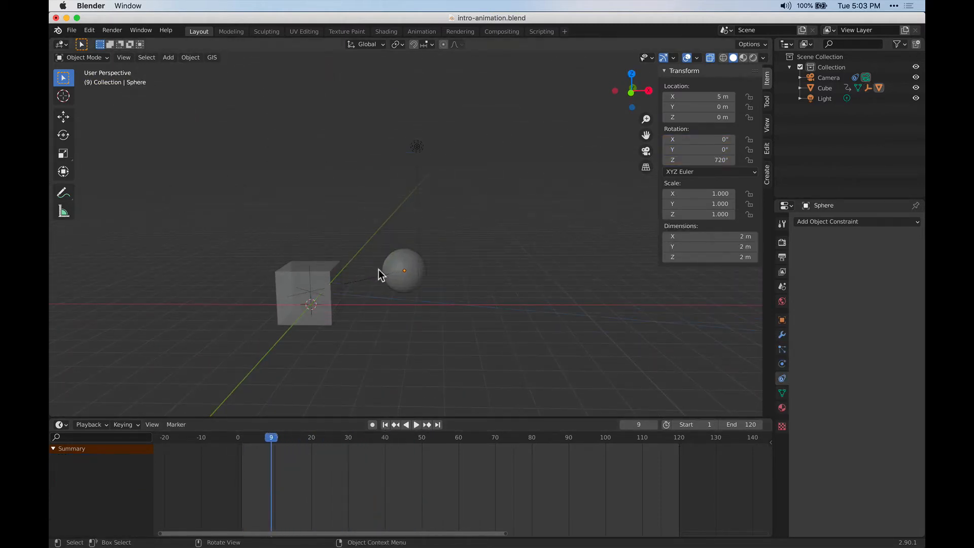
middle_drag(502, 259, 543, 239)
key(shift)
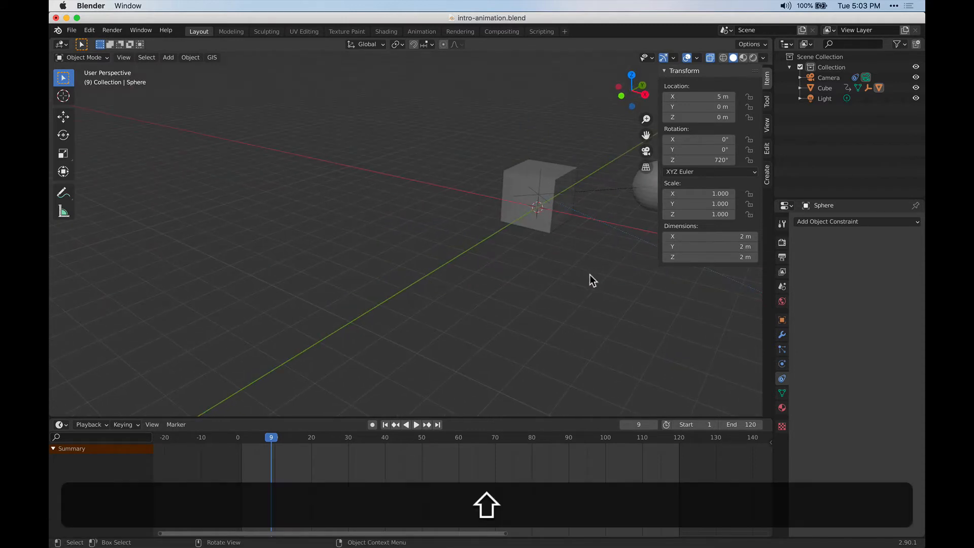
shift+scroll(588, 280, right, 5)
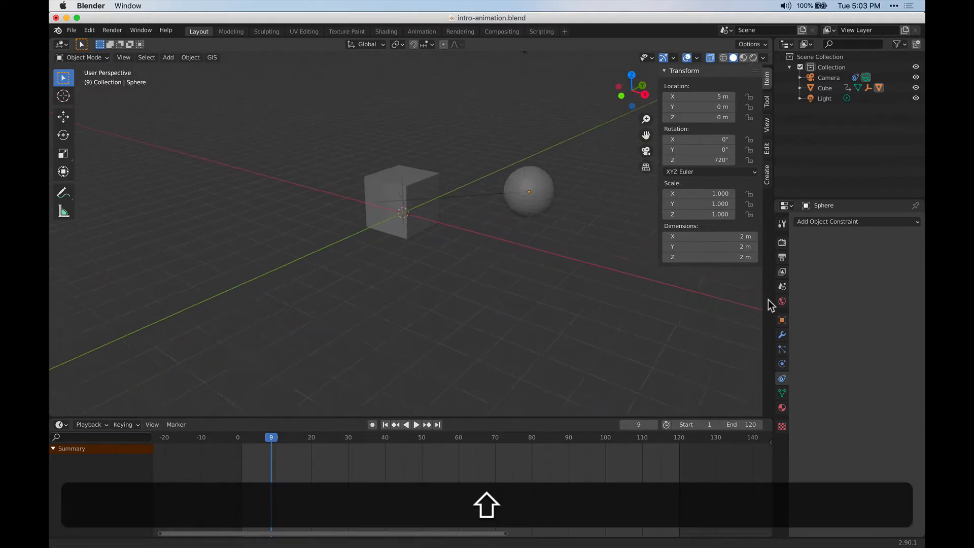
click(537, 182)
click(381, 202)
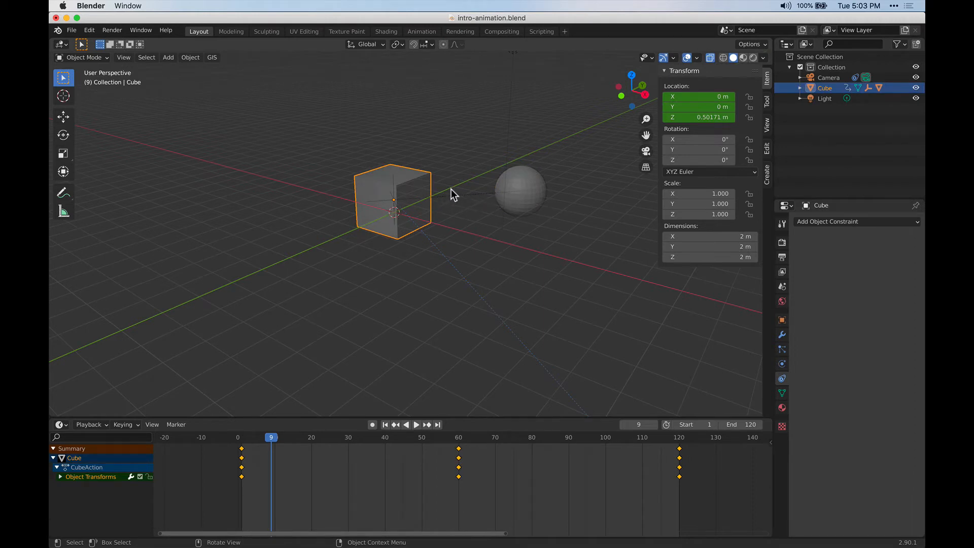
click(532, 185)
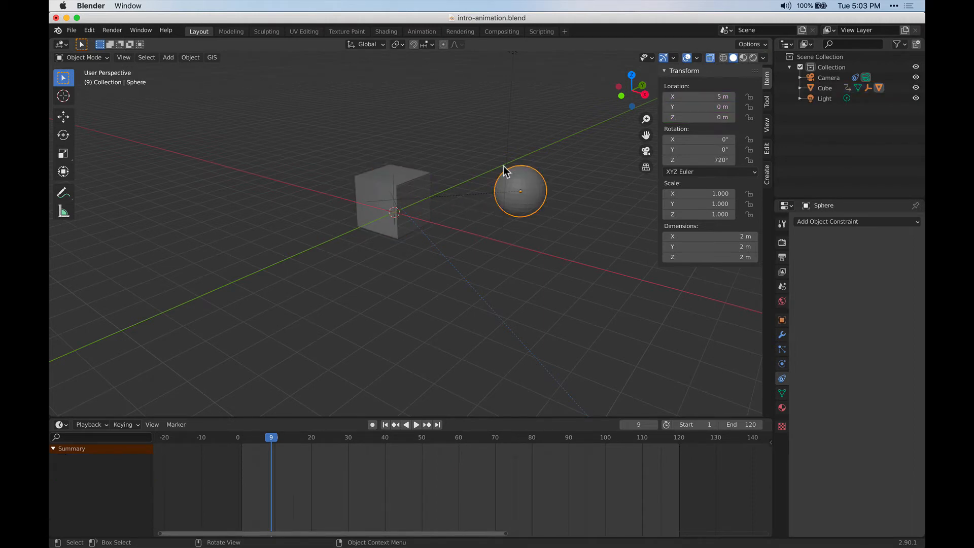
Step: Expand the Cube and Empty hierarchy in the Outliner and select each parent to examine the parenting chain
click(799, 88)
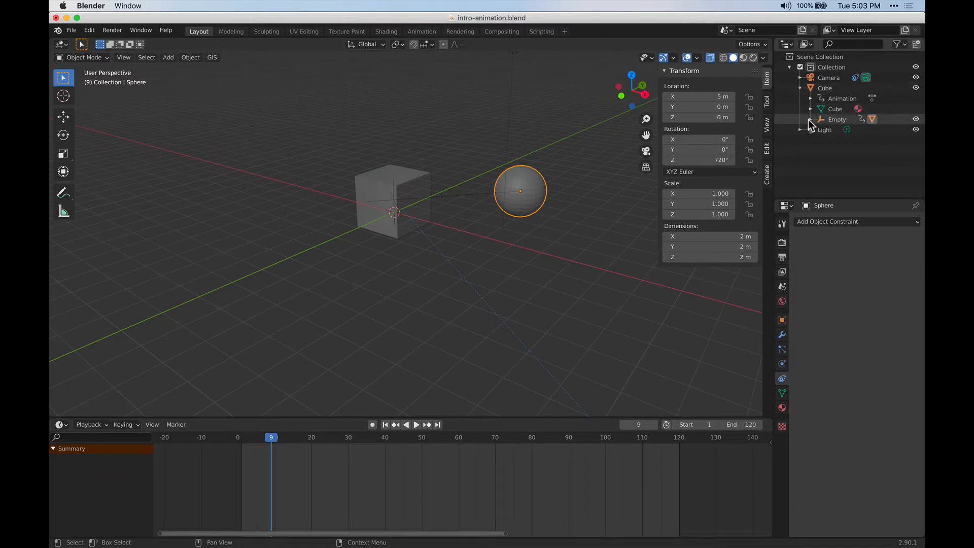
click(809, 119)
click(835, 120)
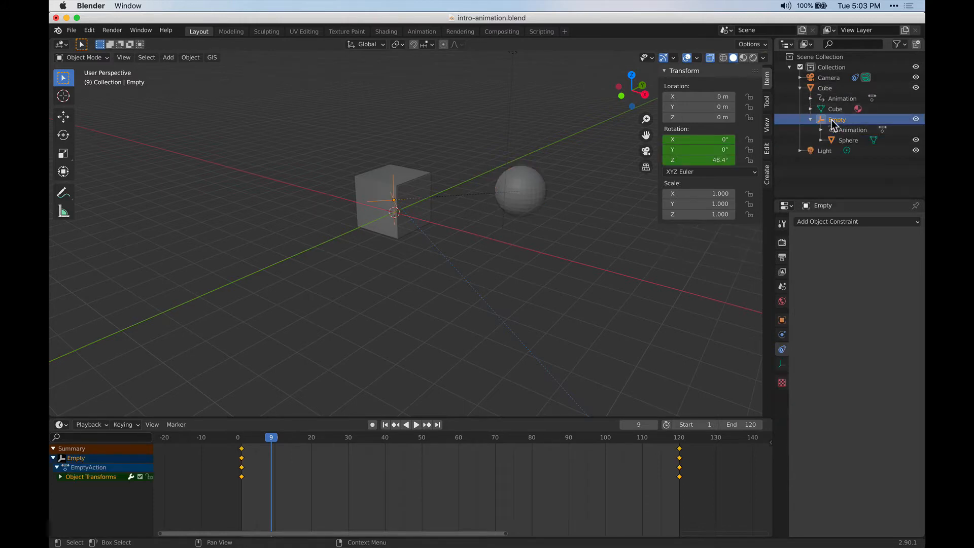
click(830, 88)
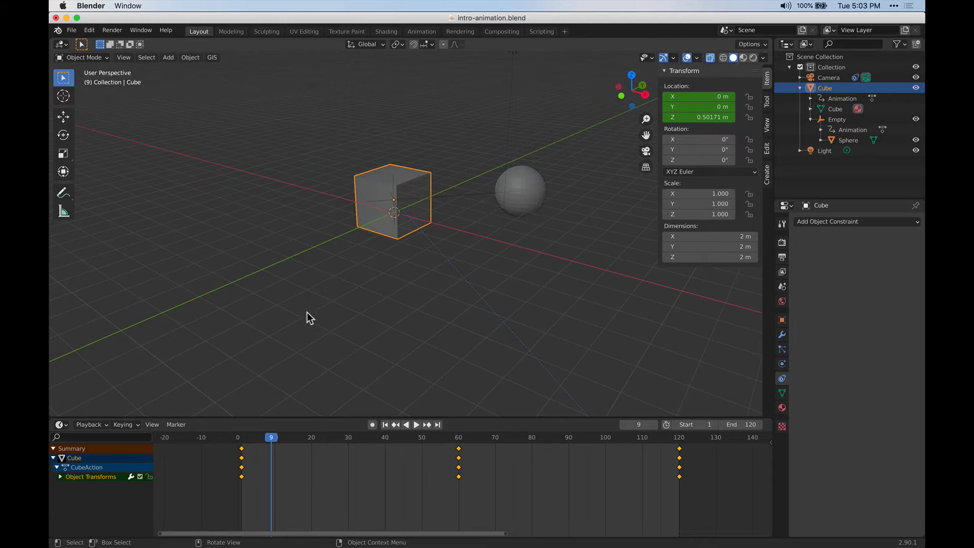
mouse_move(306, 317)
middle_down()
mouse_move(294, 341)
mouse_move(413, 343)
mouse_move(310, 329)
middle_up()
Step: Start a new file with the default scene, discarding the changes to intro-animation
click(72, 30)
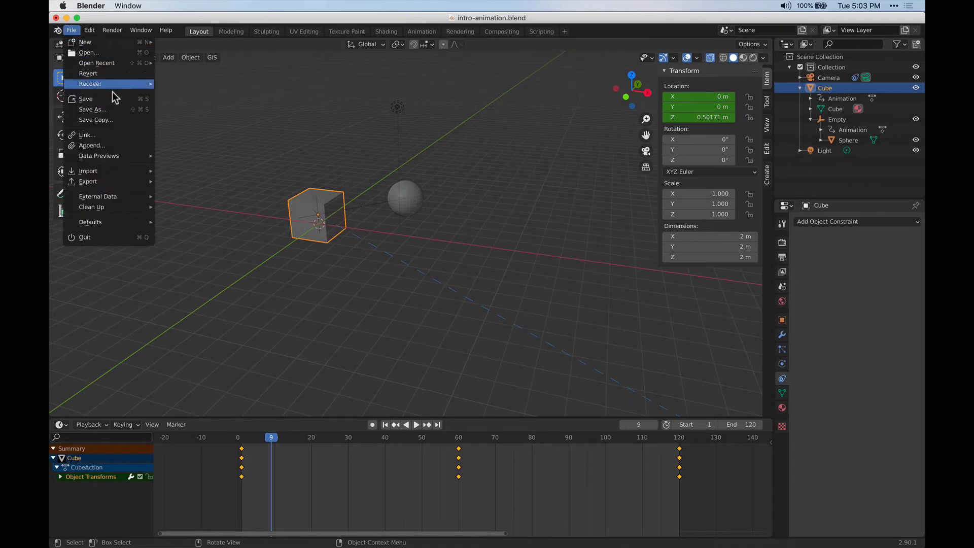
mouse_move(131, 91)
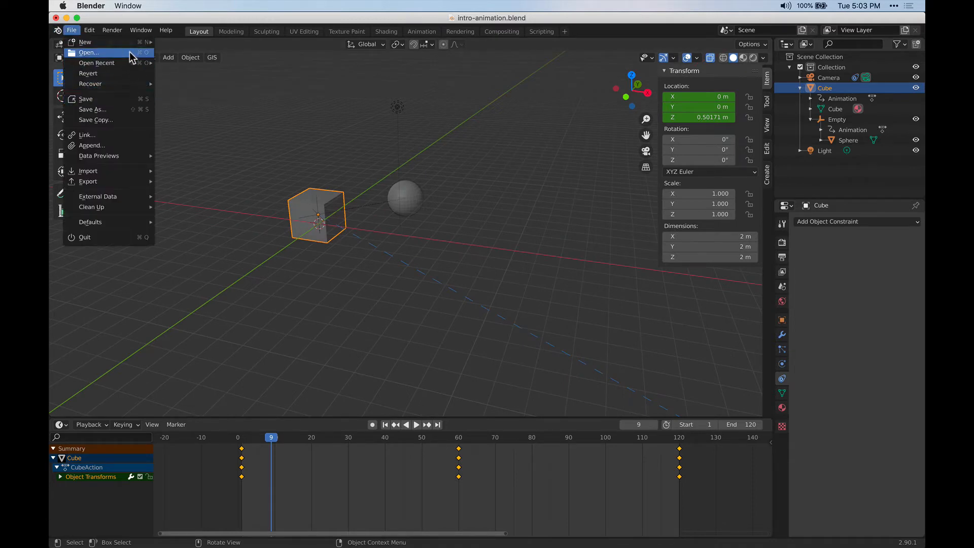
mouse_move(133, 43)
click(187, 42)
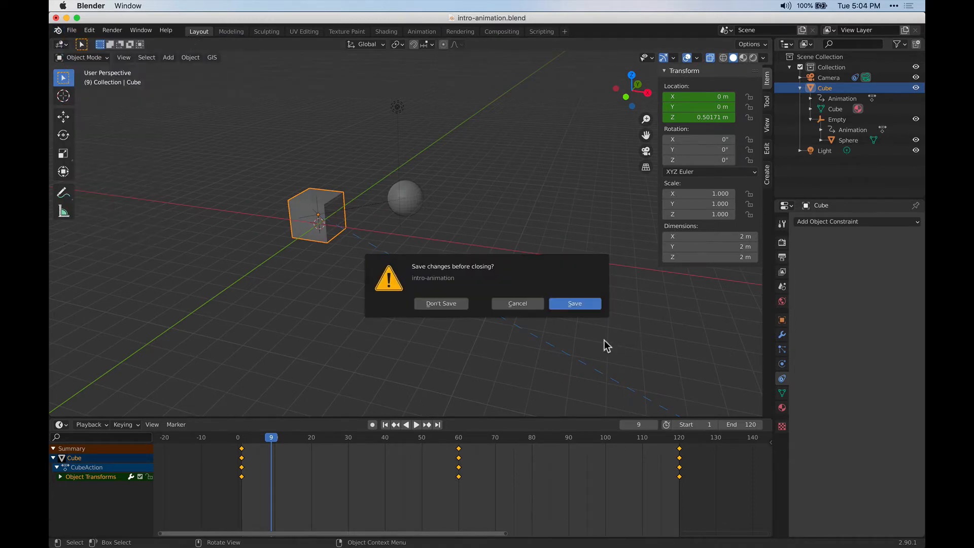
click(446, 305)
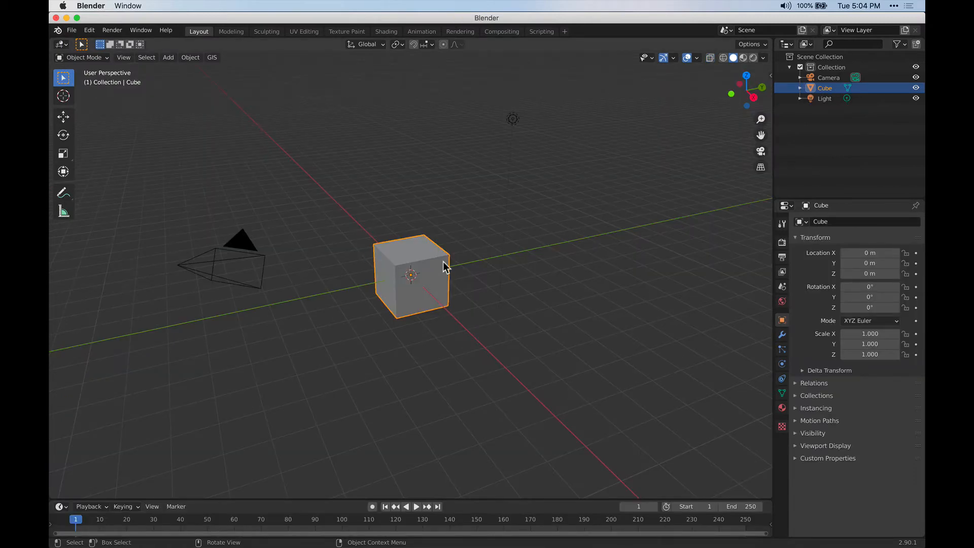
Step: Add a UV sphere and set its Y location to 5 m
key(shift)
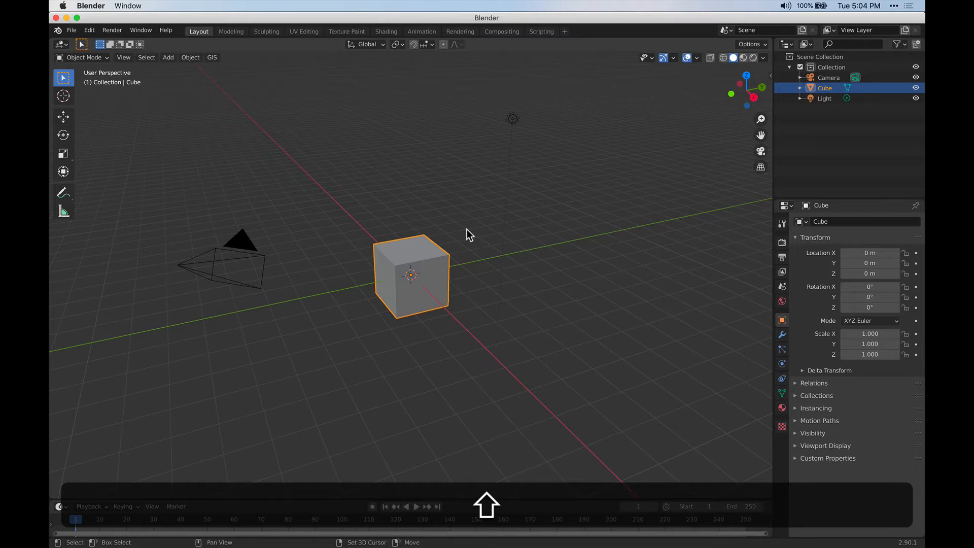
key(shift+a)
mouse_move(467, 229)
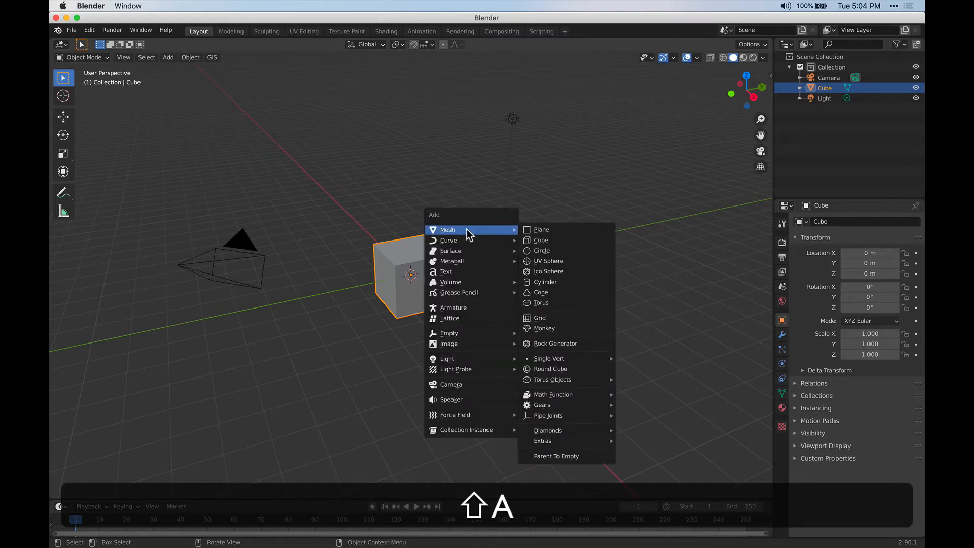
click(548, 263)
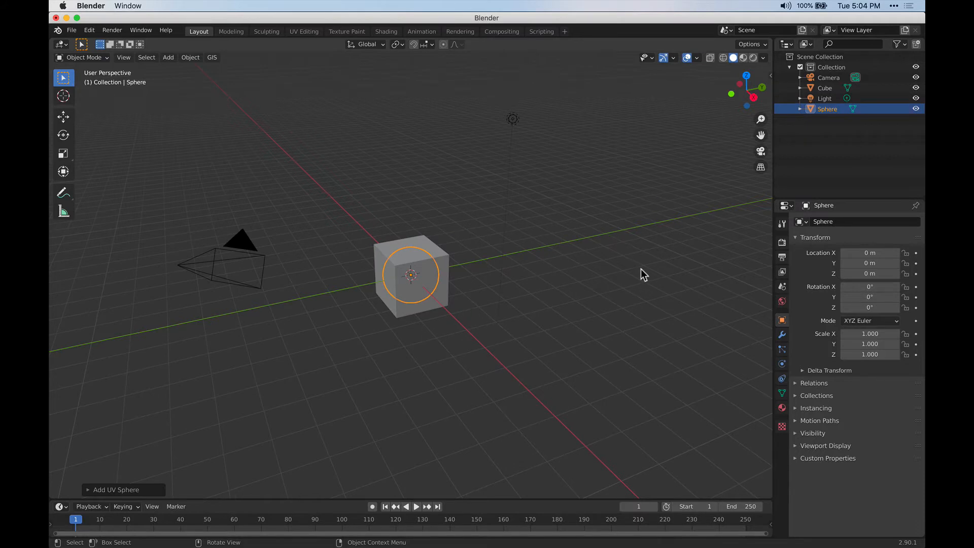
key(n)
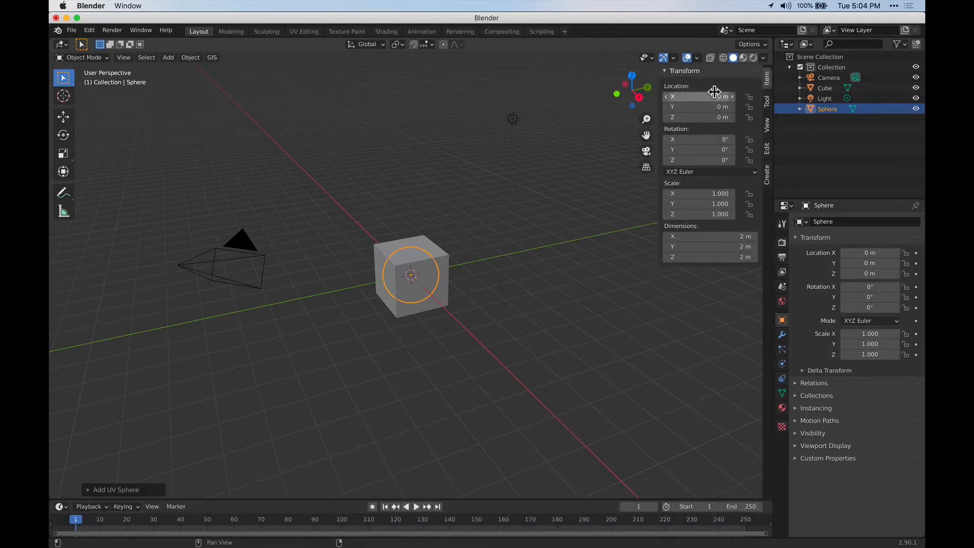
click(708, 106)
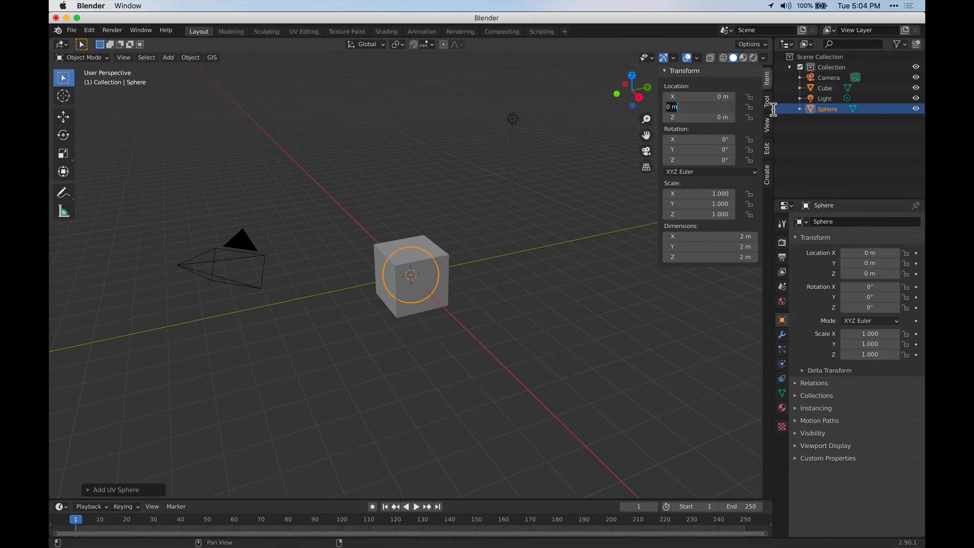
text(5)
key(Return)
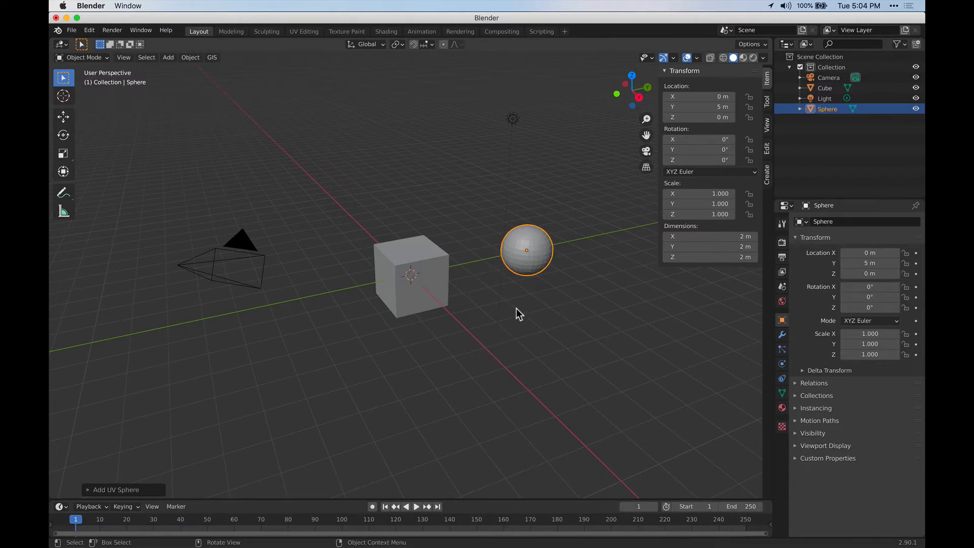
scroll(518, 313, down, 1)
scroll(489, 269, up, 1)
click(405, 259)
click(469, 325)
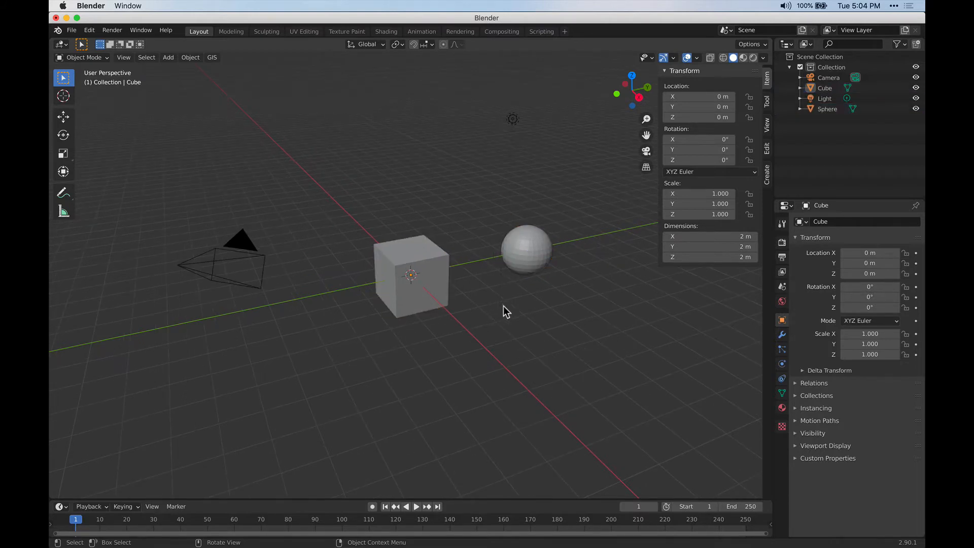
Step: Restrict transforms to origins only and move the sphere's origin along Y to about 0.04 m, near the cube's centre
shift+middle_drag(543, 310, 515, 287)
click(515, 276)
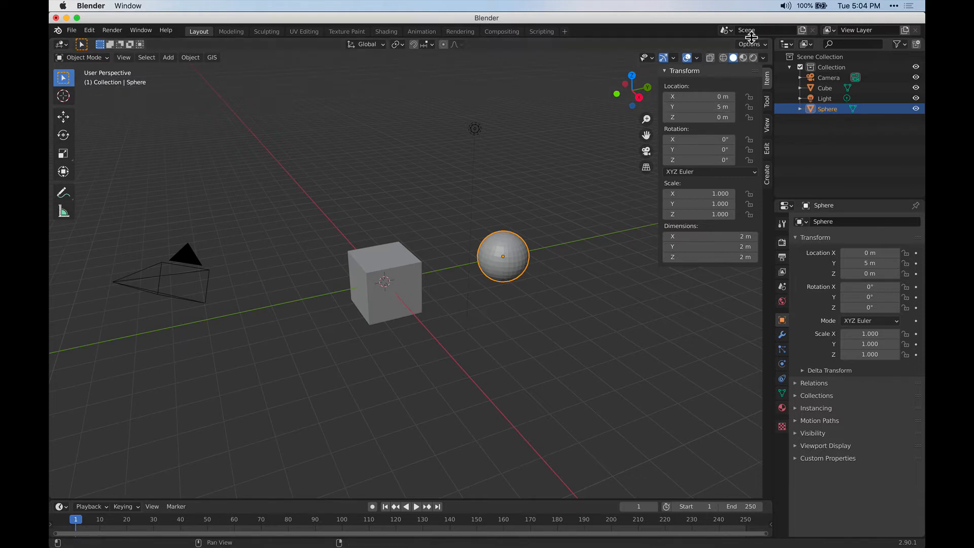
click(754, 45)
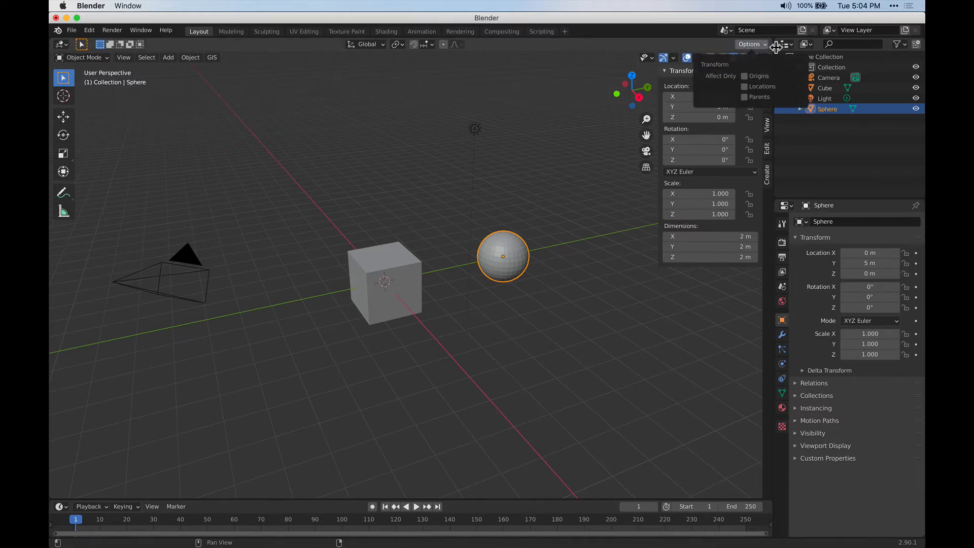
click(749, 46)
click(744, 76)
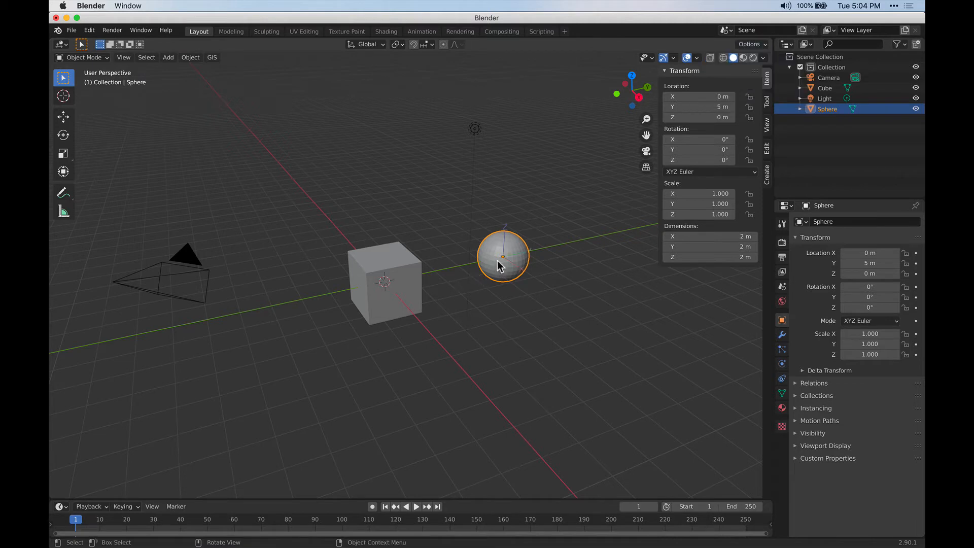
click(63, 116)
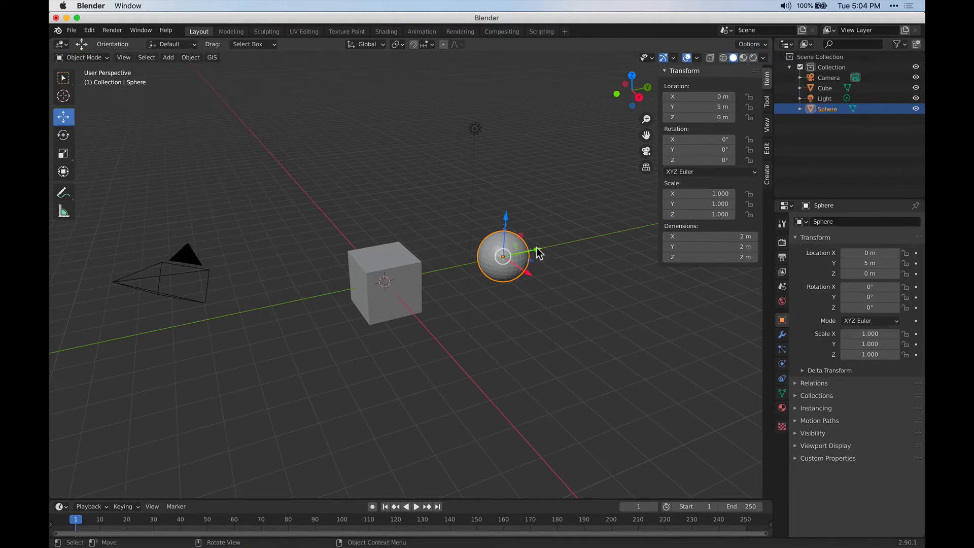
drag(538, 252, 420, 280)
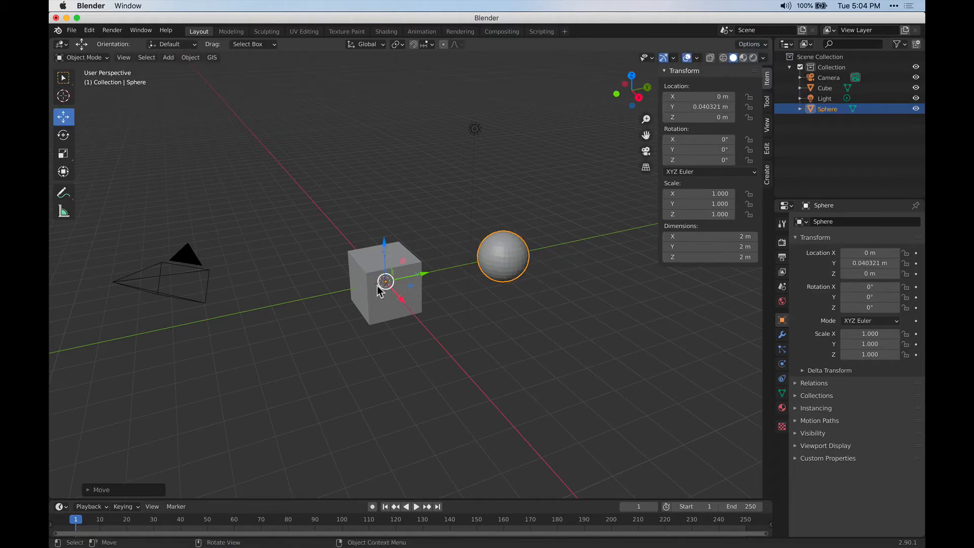
Step: Enable snapping and move the sphere's origin along Y to exactly 0 m
click(414, 44)
click(426, 45)
click(380, 155)
drag(436, 268, 411, 276)
middle_drag(322, 395, 303, 402)
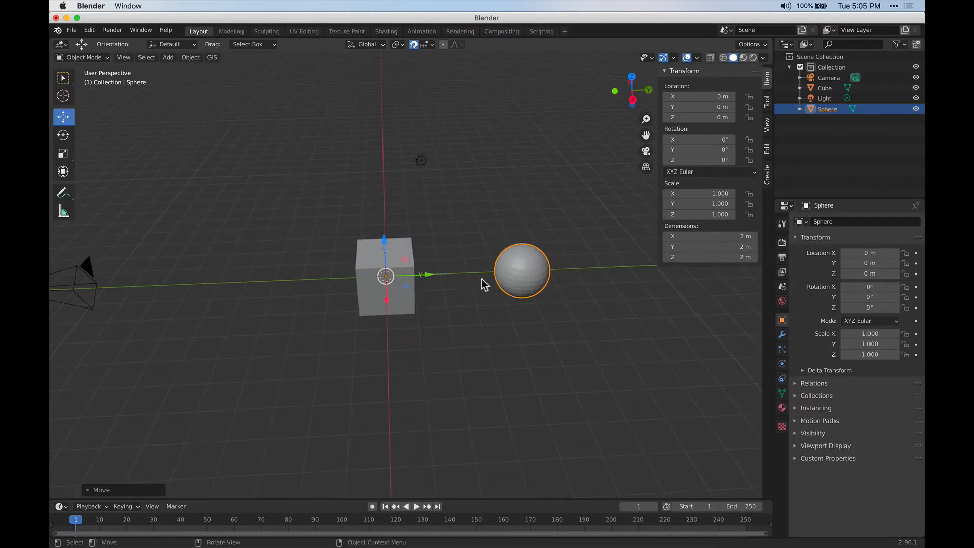
Step: Try rotating the sphere freely about its shifted origin, then cancel or undo the rotation
key(r)
key(Escape)
key(r)
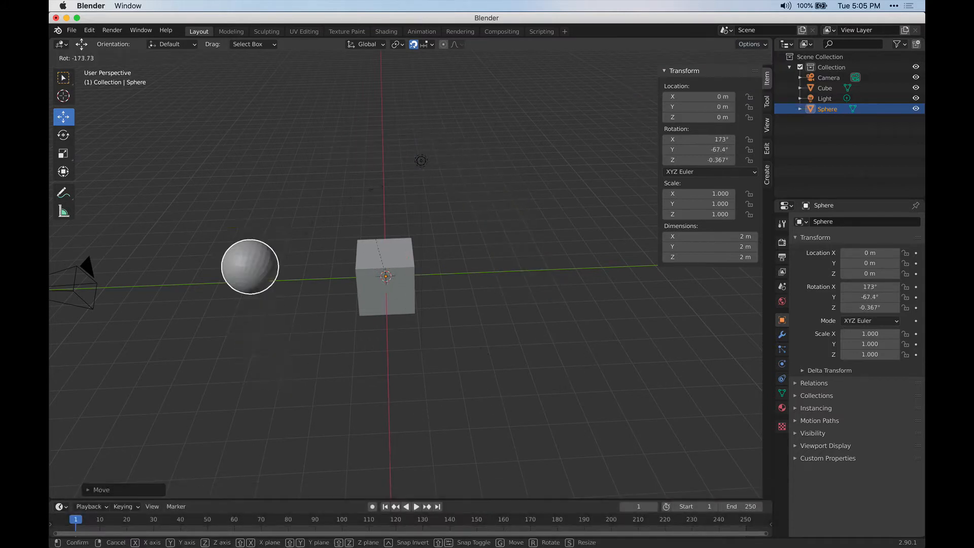
key(Escape)
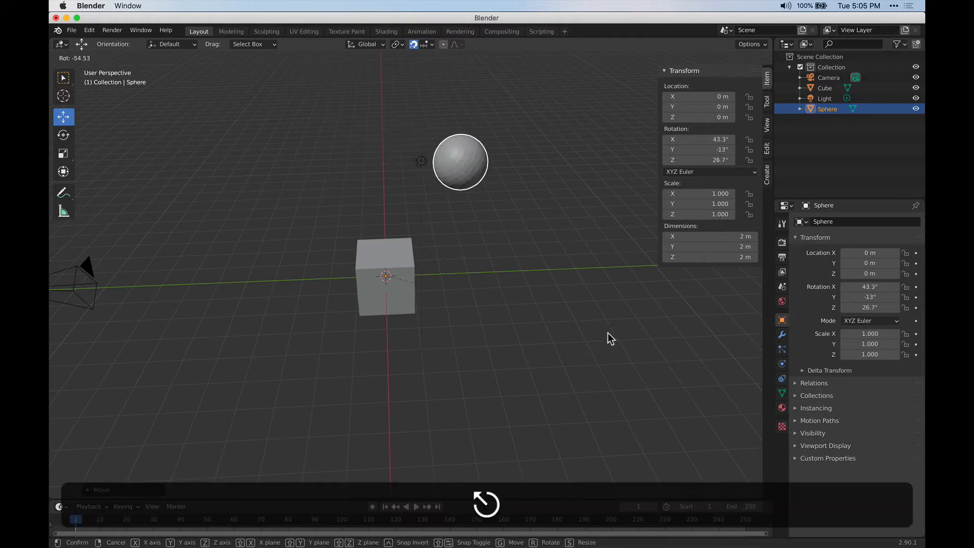
drag(682, 204, 702, 205)
key(super+z)
key(super+z)
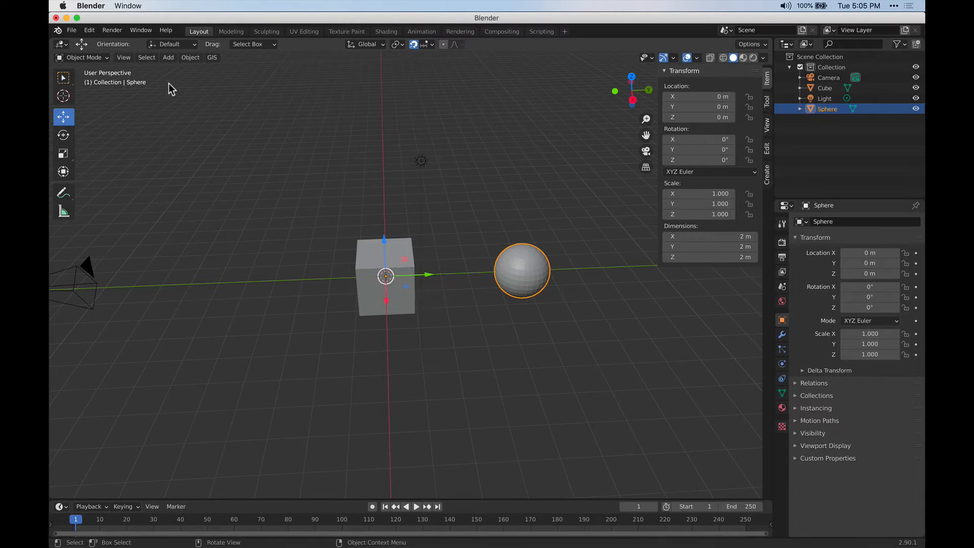
Step: Set the sphere's origin back to its geometry
click(192, 59)
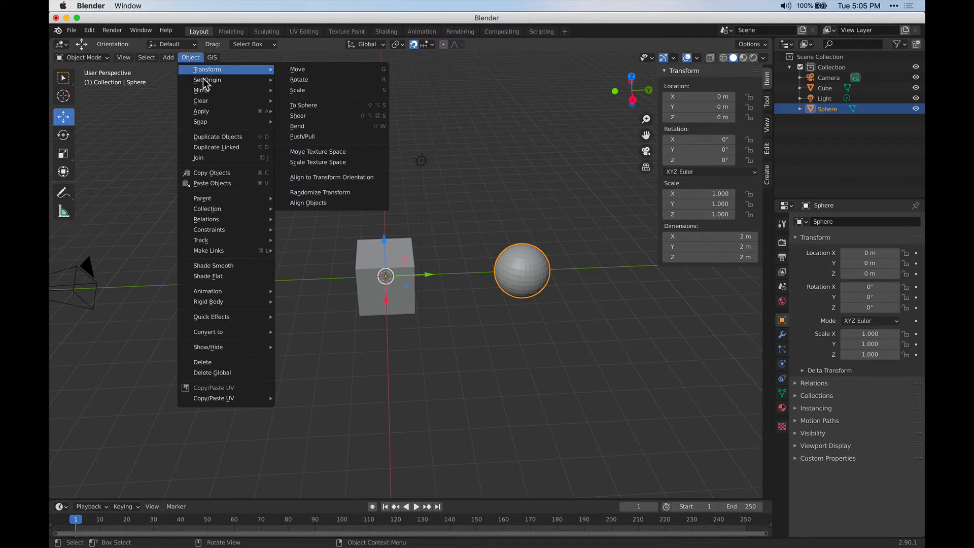
mouse_move(203, 80)
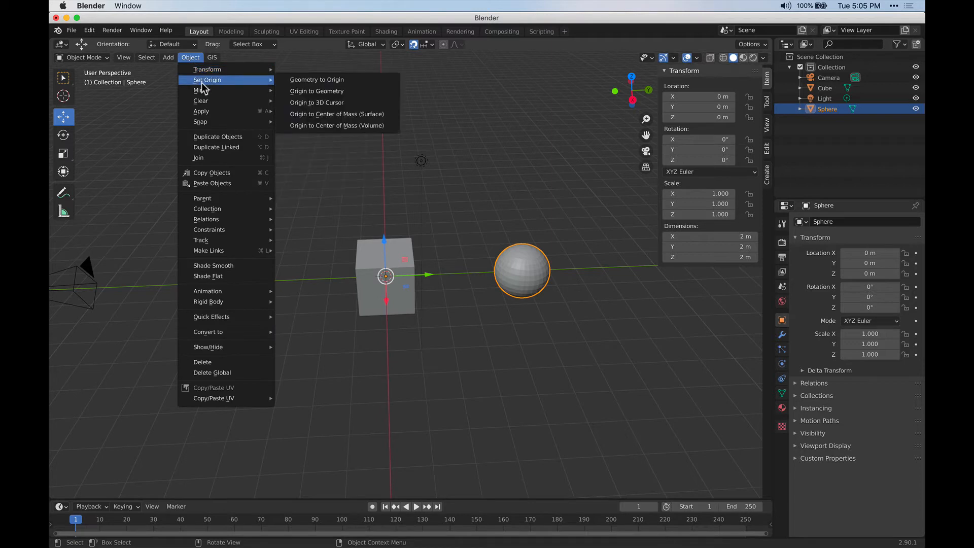
click(360, 92)
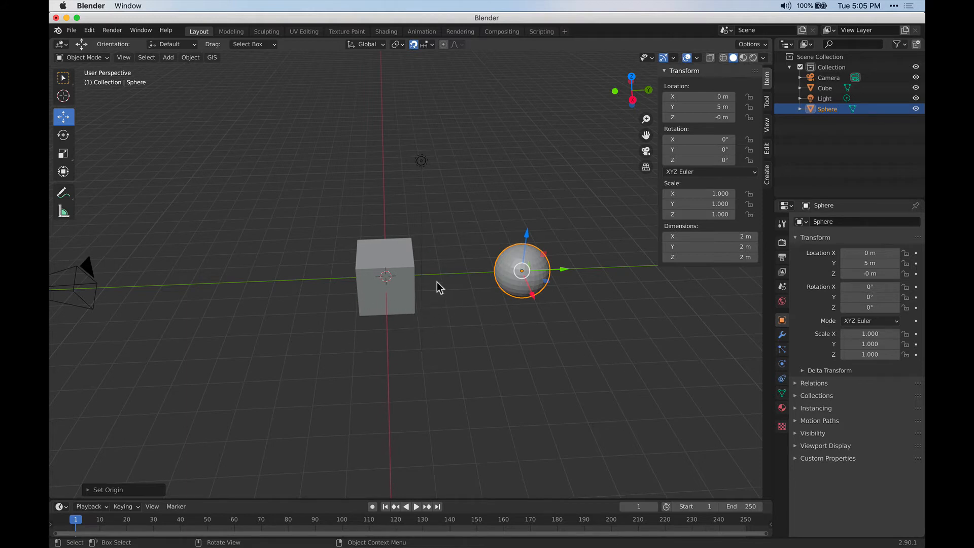
Step: Add a Plain Axes empty at the world origin, inside the cube
click(449, 238)
key(shift+a)
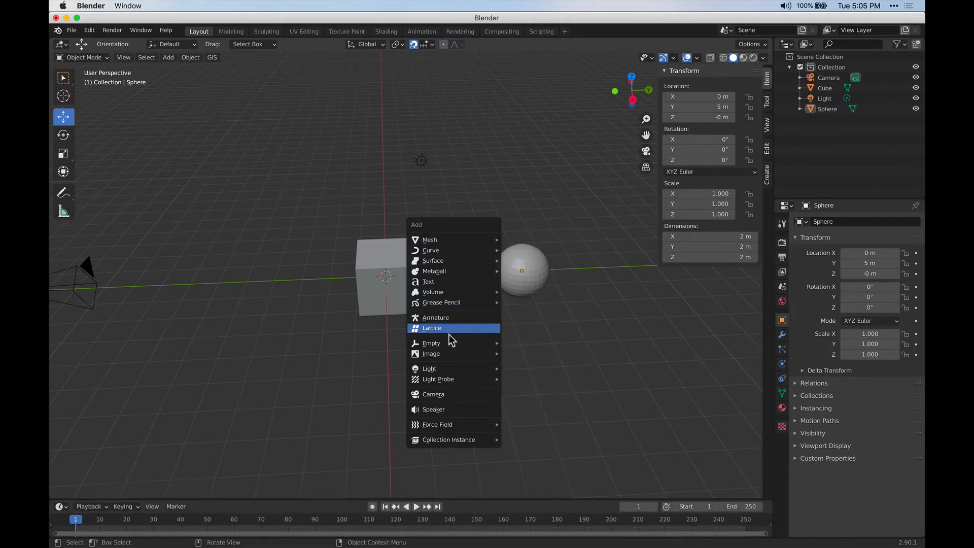
mouse_move(449, 343)
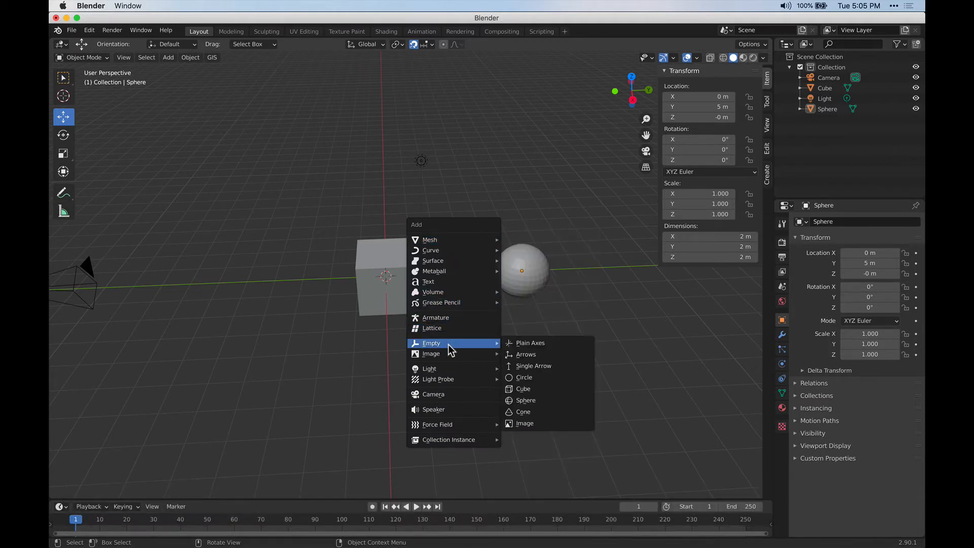
click(536, 347)
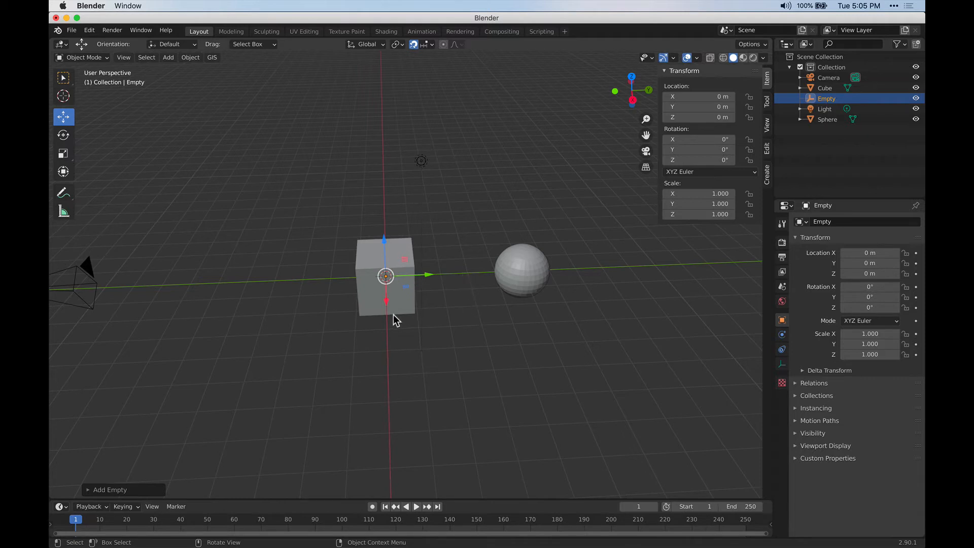
Step: Turn on X-ray display and parent the sphere to the empty with Object (Keep Transform)
click(531, 267)
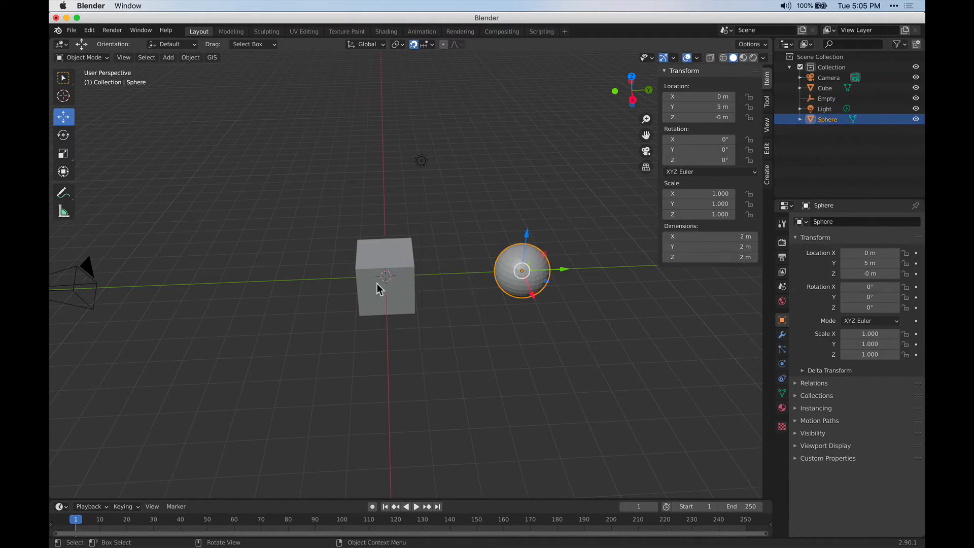
click(710, 58)
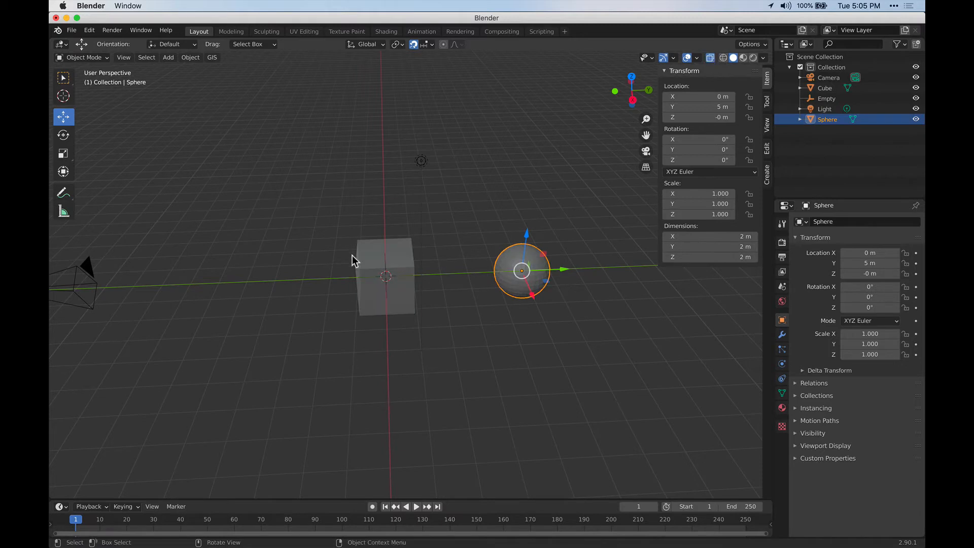
middle_drag(352, 256, 394, 260)
key(shift)
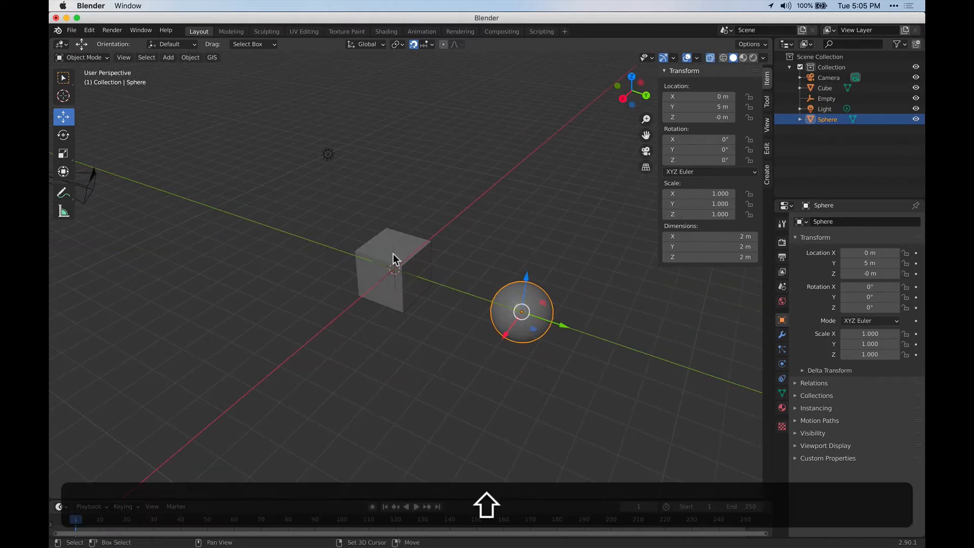
shift+click(393, 253)
scroll(375, 278, up, 3)
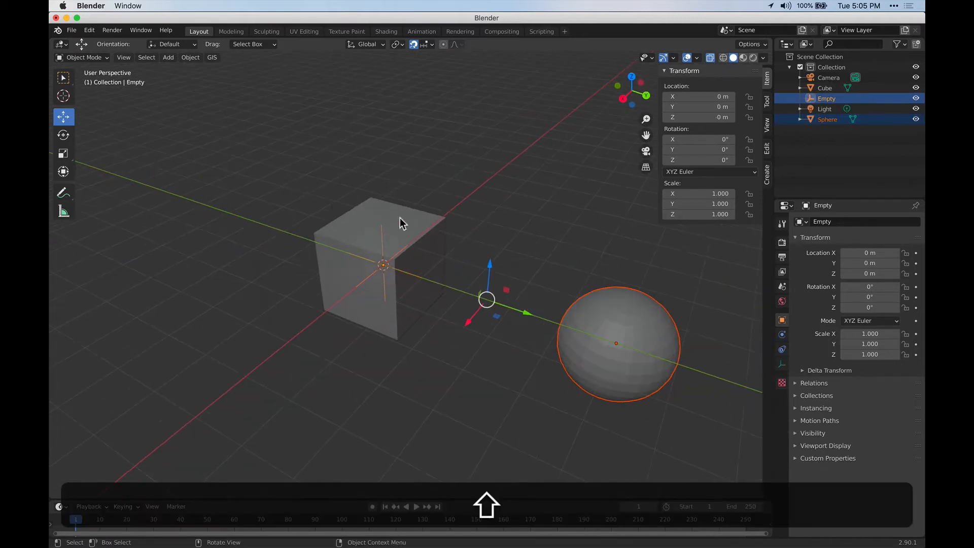
middle_drag(426, 415, 474, 406)
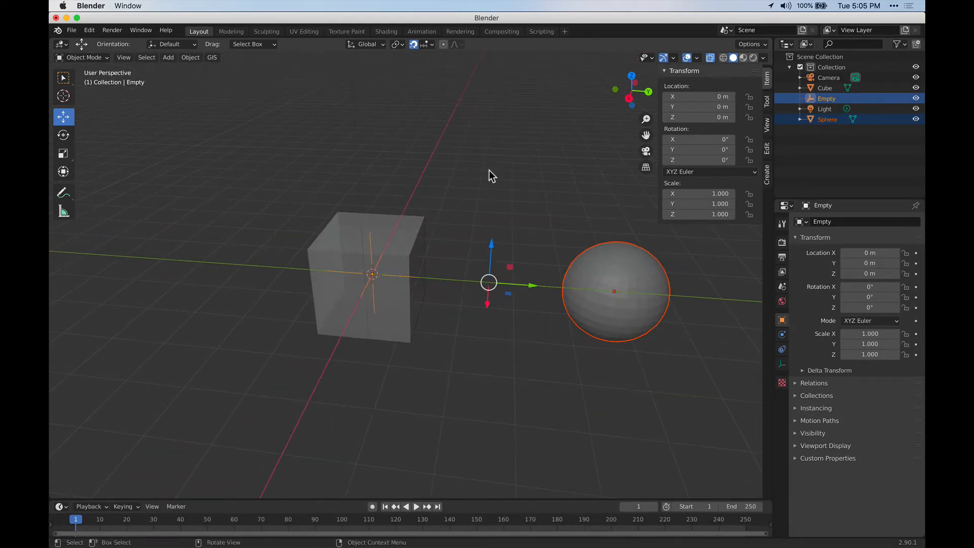
key(super+p)
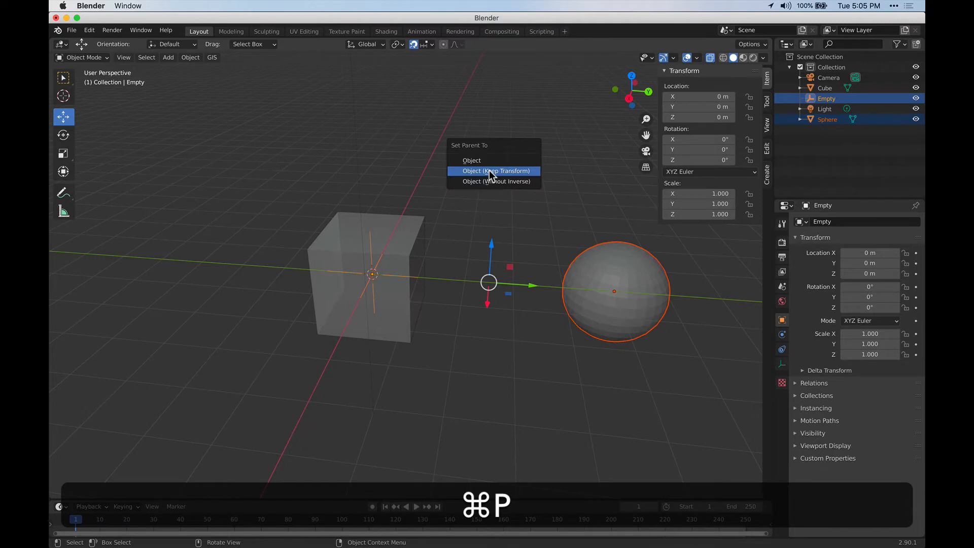
click(518, 172)
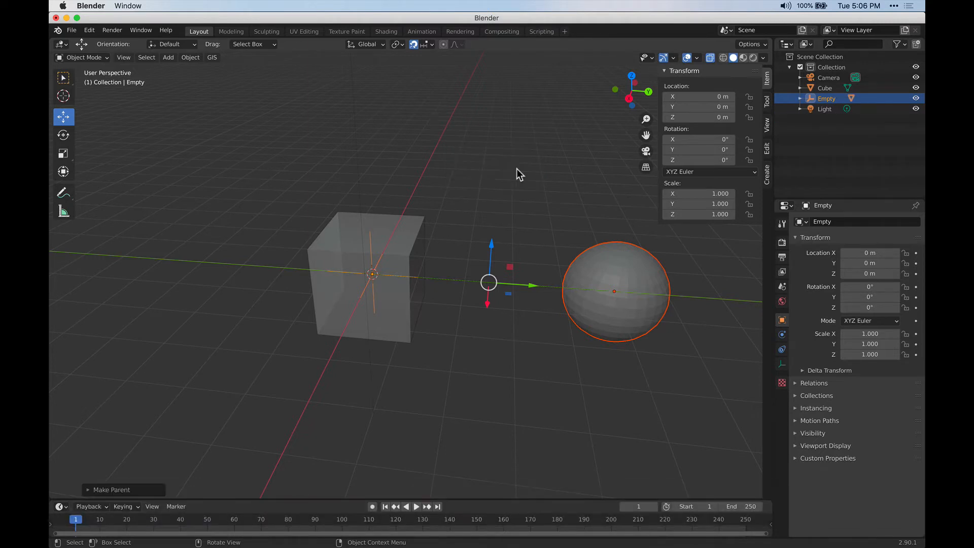
Step: Expand the empty's hierarchy and select the sphere, the empty and the cube in turn to examine the parenting
click(411, 284)
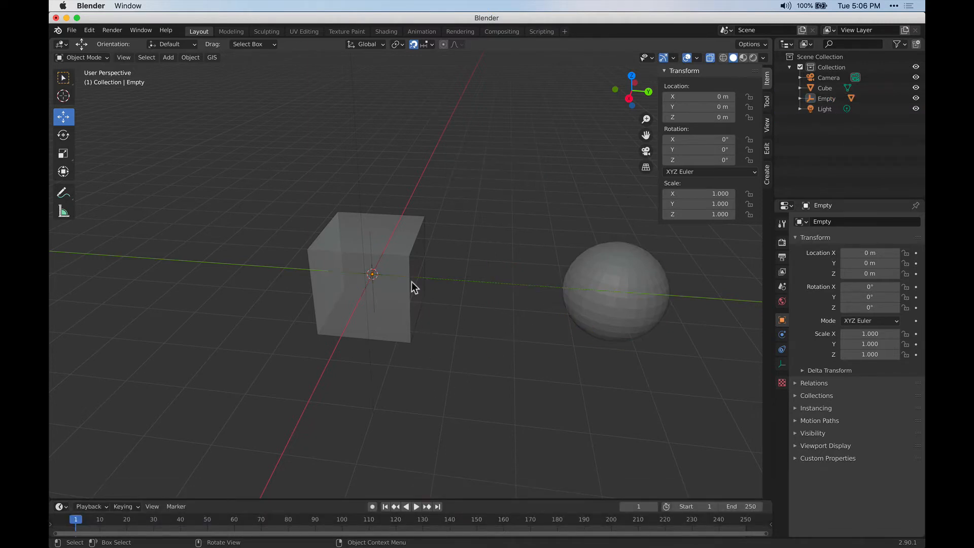
click(800, 99)
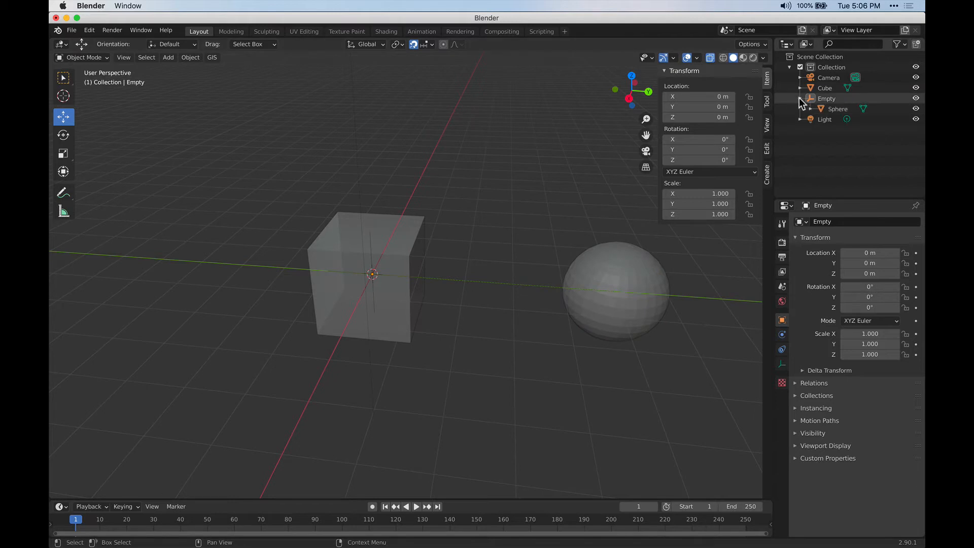
click(837, 109)
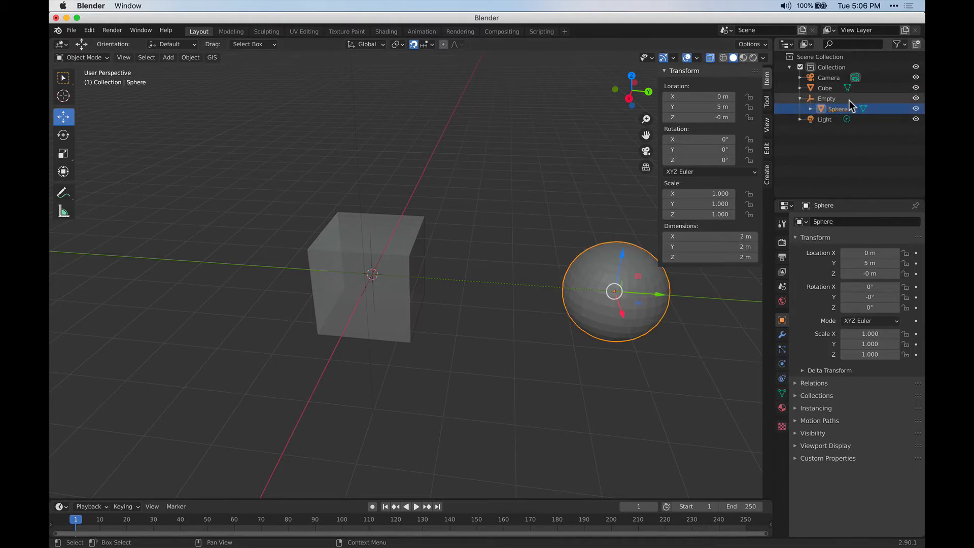
click(849, 100)
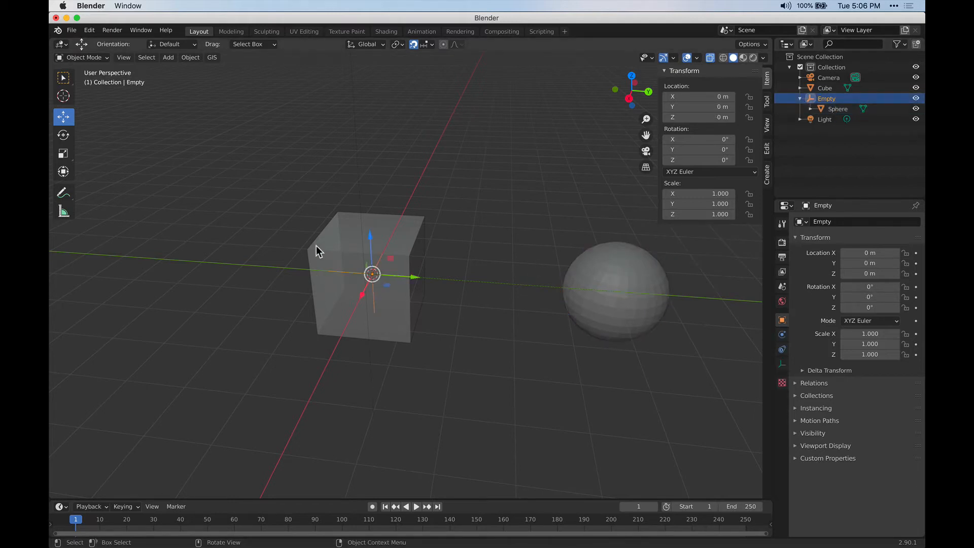
scroll(319, 309, down, 4)
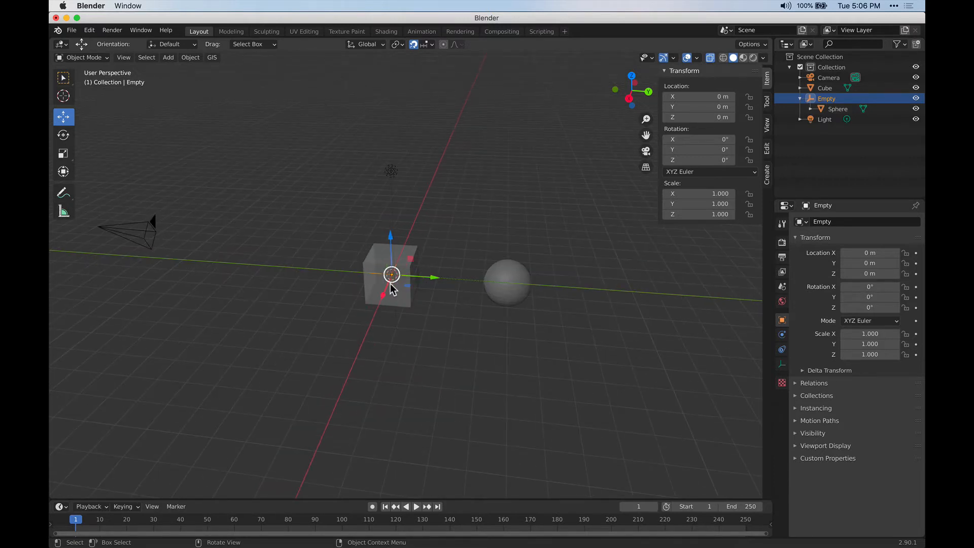
click(411, 252)
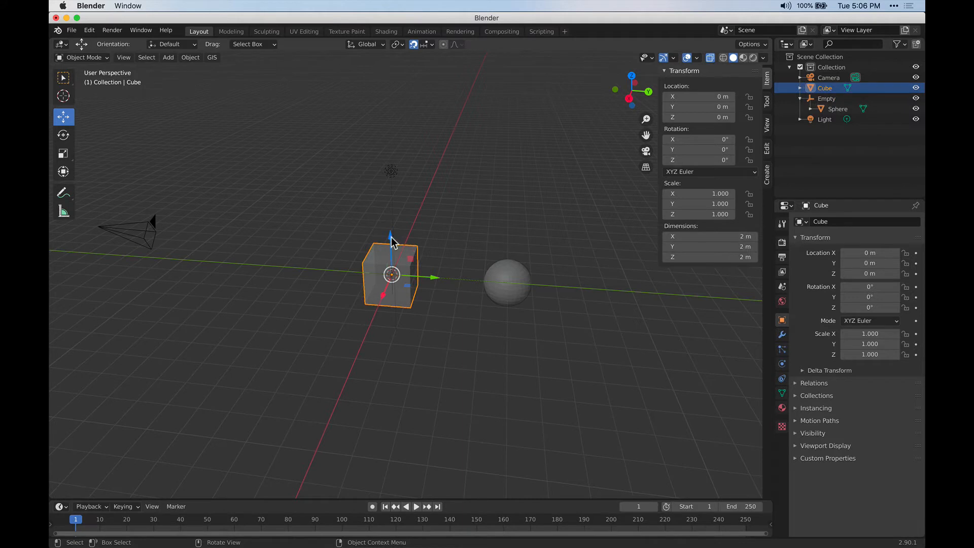
Step: Try moving the cube up to 5 m on Z to test the parenting, and undo the move
mouse_move(393, 243)
mouse_down()
mouse_move(385, 122)
mouse_move(387, 133)
mouse_up()
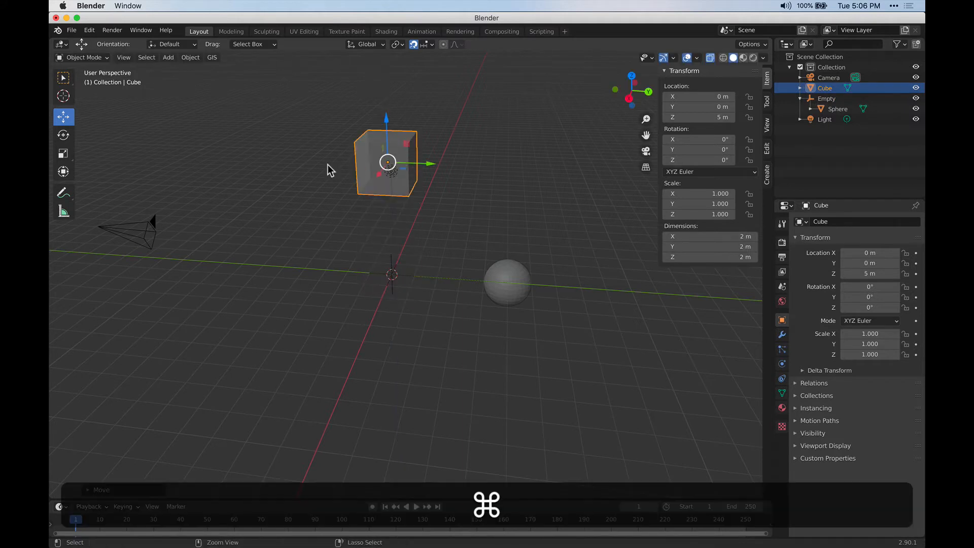
key(super+z)
key(super+z)
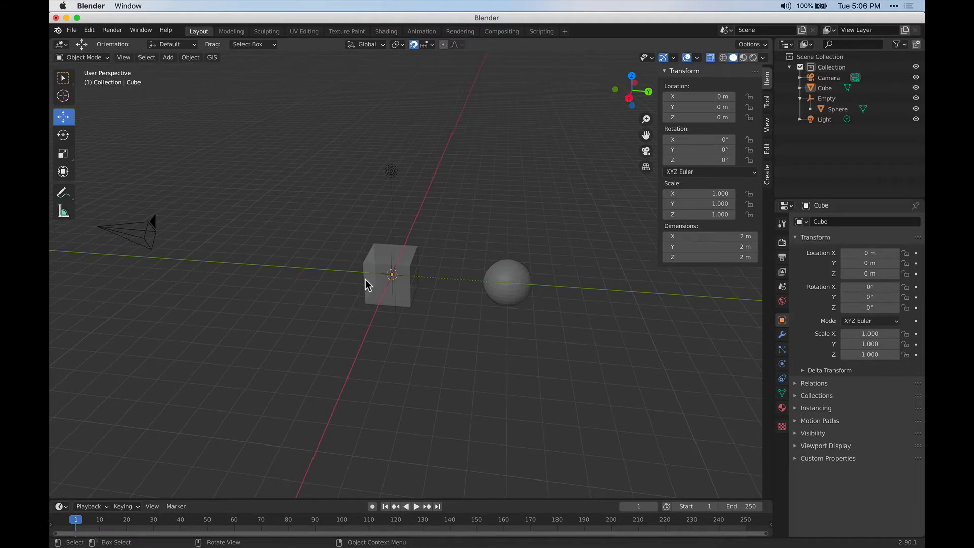
Step: Enlarge the timeline area and insert a location keyframe for the cube at frame 1
scroll(388, 260, up, 4)
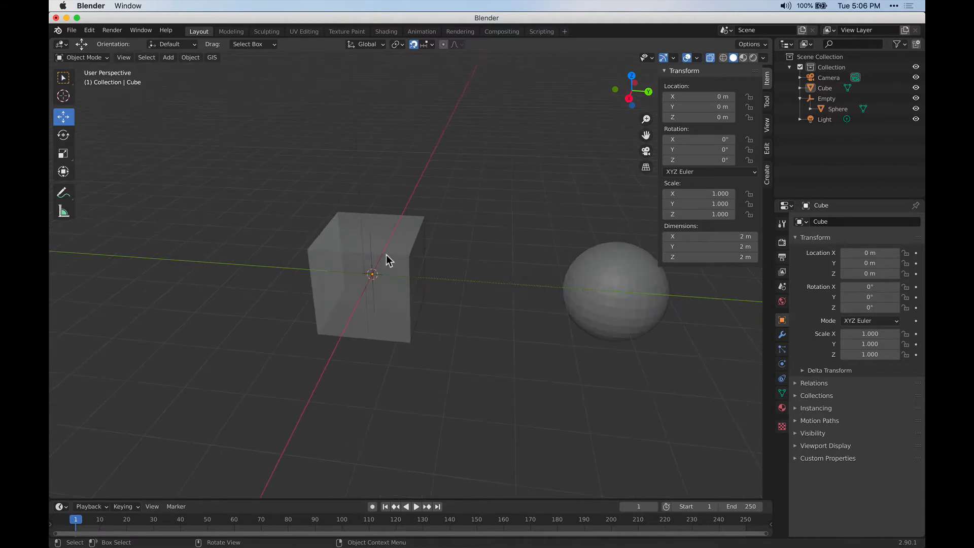
click(401, 232)
drag(322, 497, 326, 346)
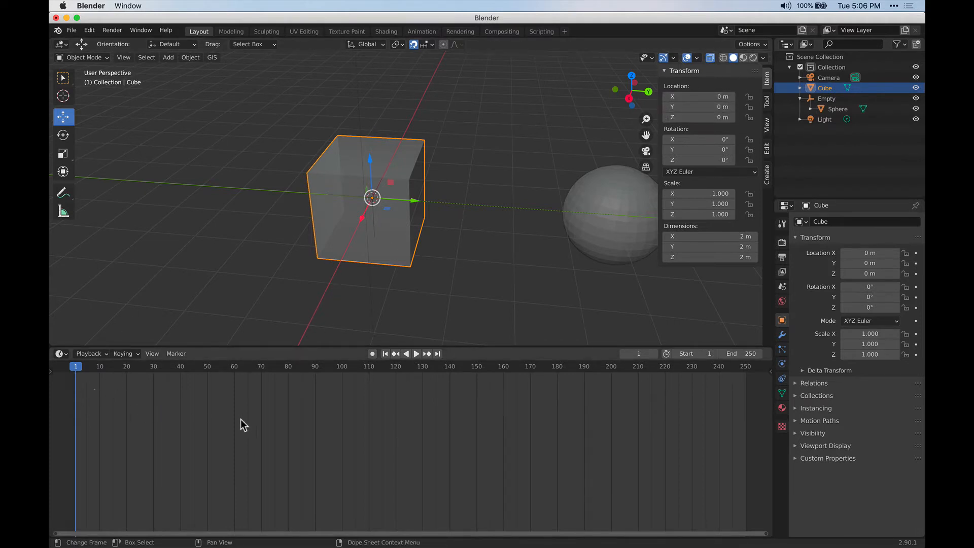
scroll(347, 190, down, 4)
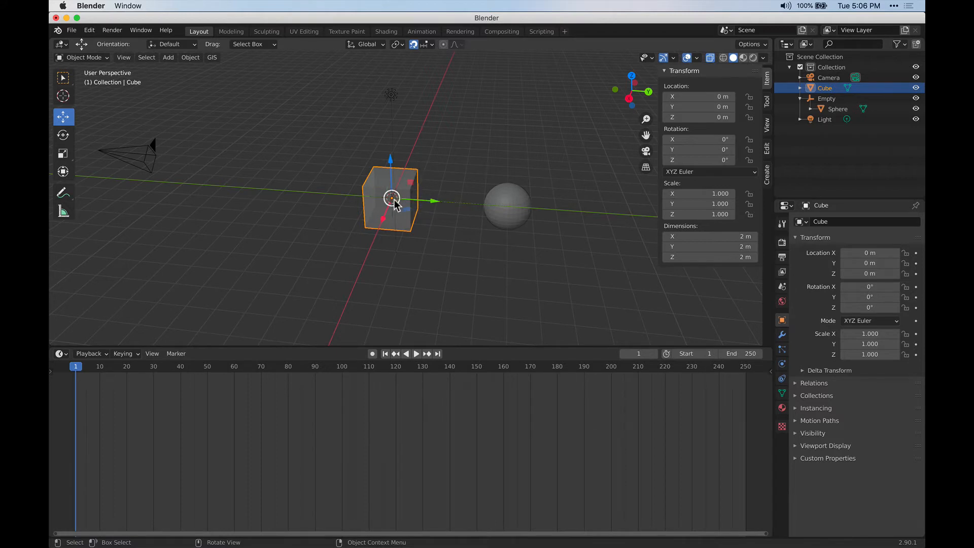
key(i)
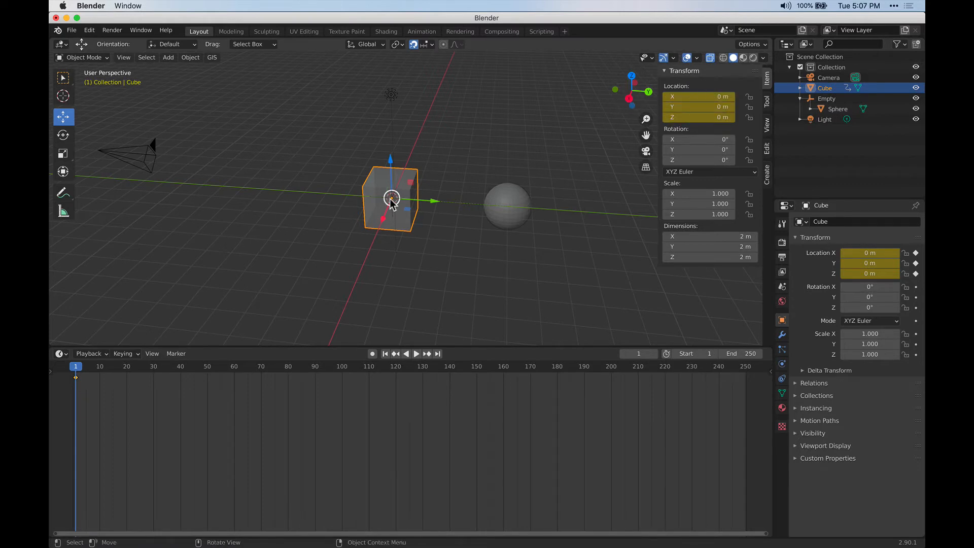
key(i)
key(i)
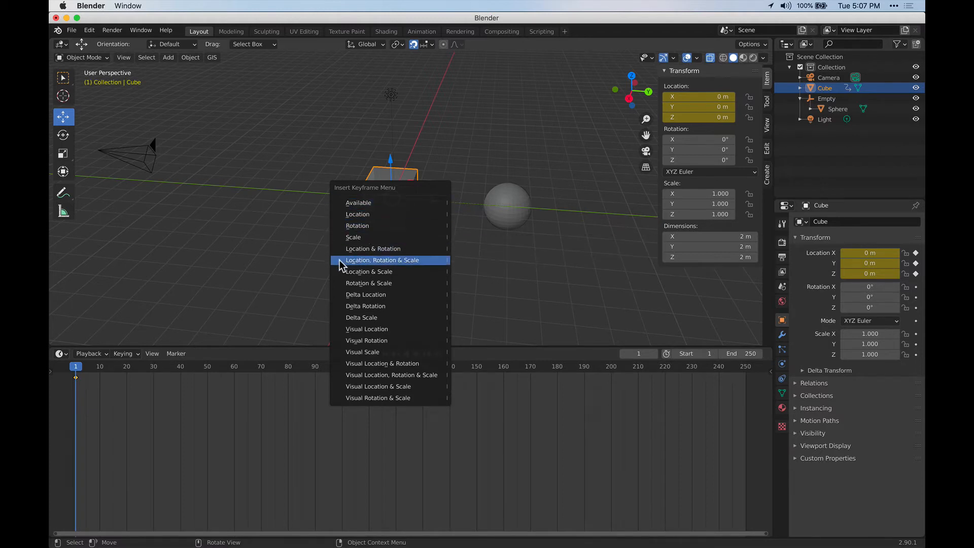
click(414, 264)
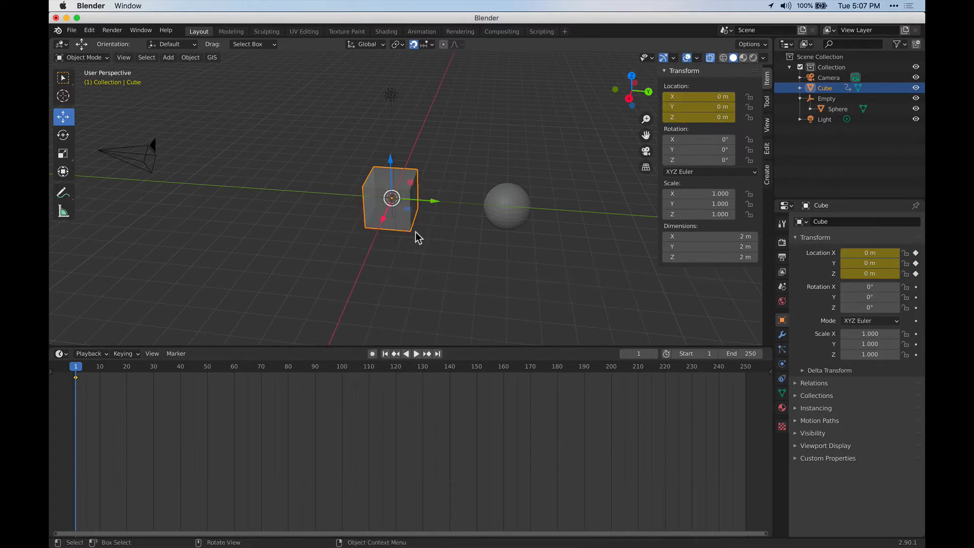
Step: Set the end frame of the animation to 120
click(744, 353)
text(120)
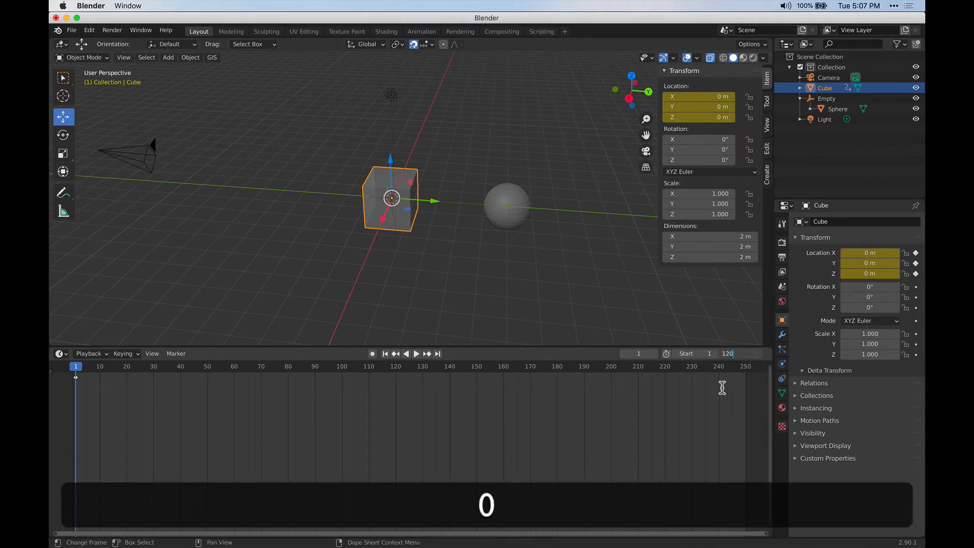
key(Return)
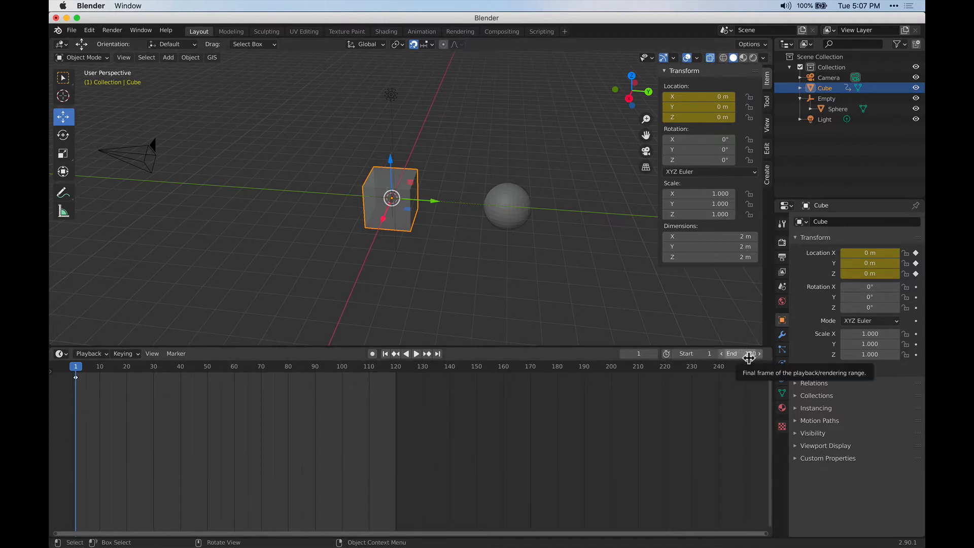
Step: Fit the whole frame range in the timeline and insert a location keyframe for the cube at frame 120
drag(76, 369, 395, 388)
scroll(180, 408, up, 2)
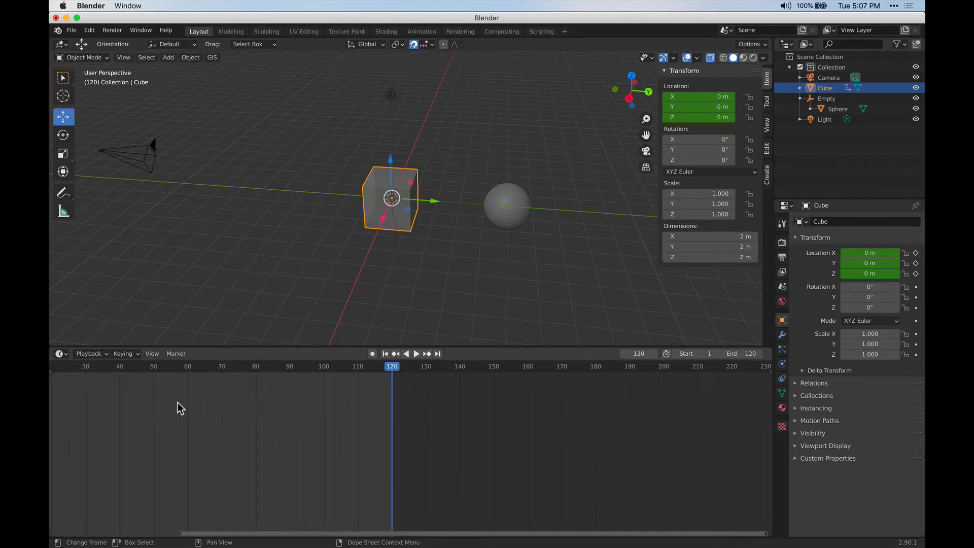
middle_drag(392, 430, 630, 431)
scroll(580, 433, up, 4)
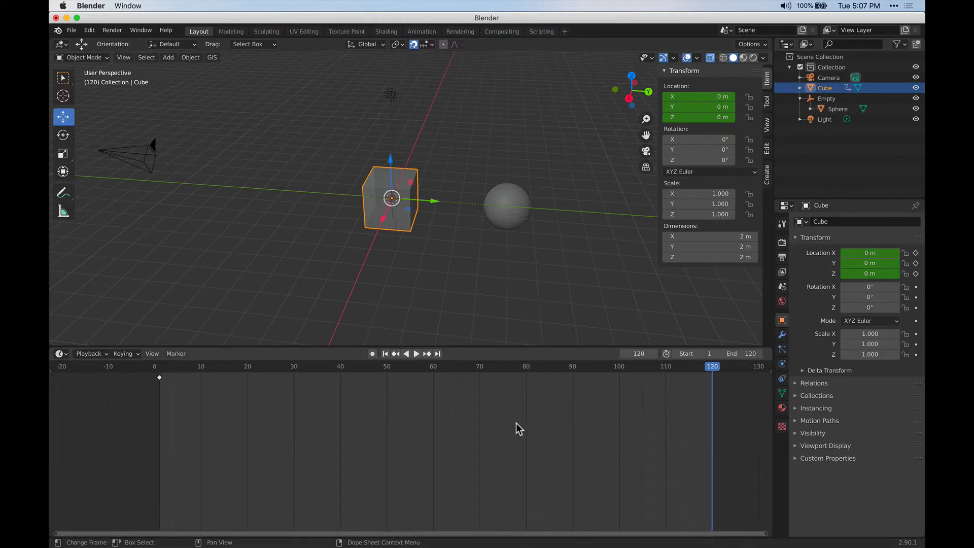
middle_drag(507, 426, 388, 421)
middle_drag(155, 380, 201, 381)
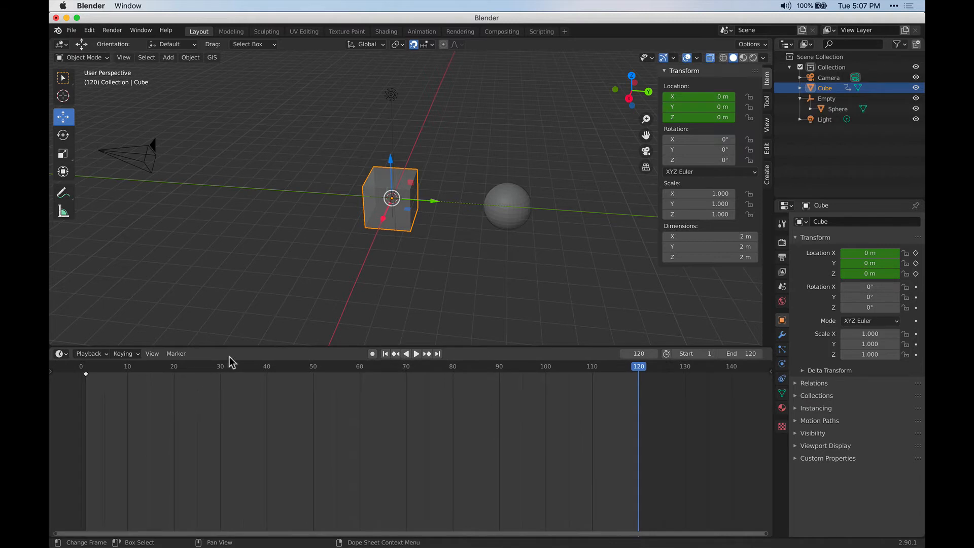
click(86, 369)
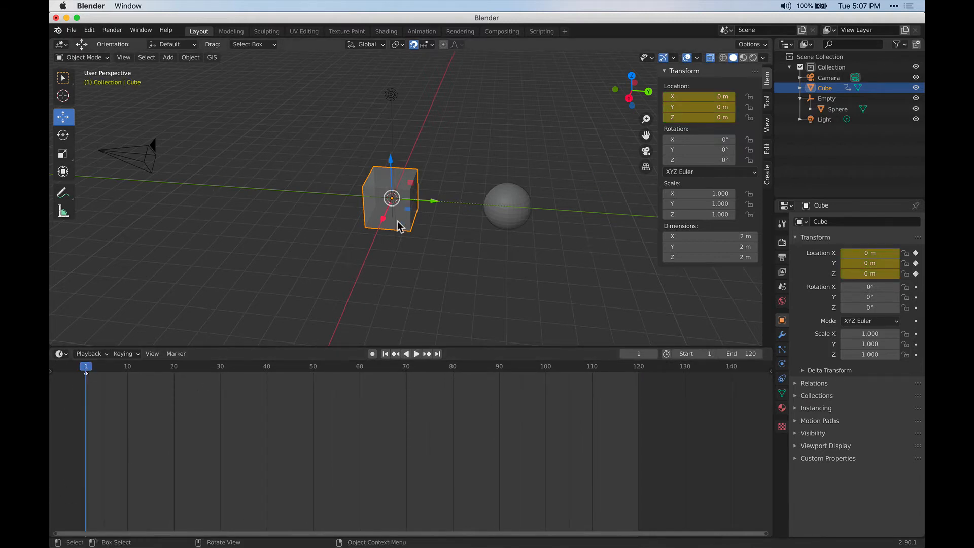
click(638, 370)
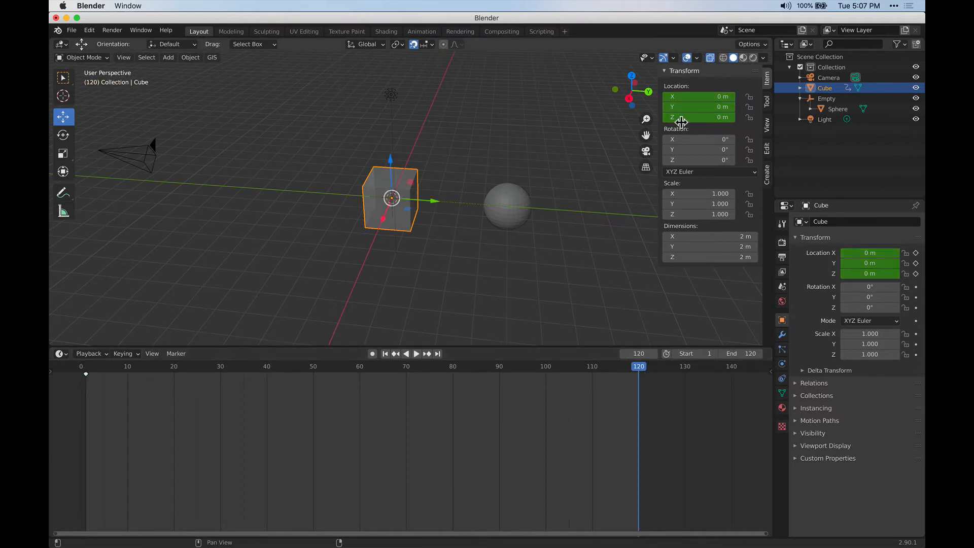
key(i)
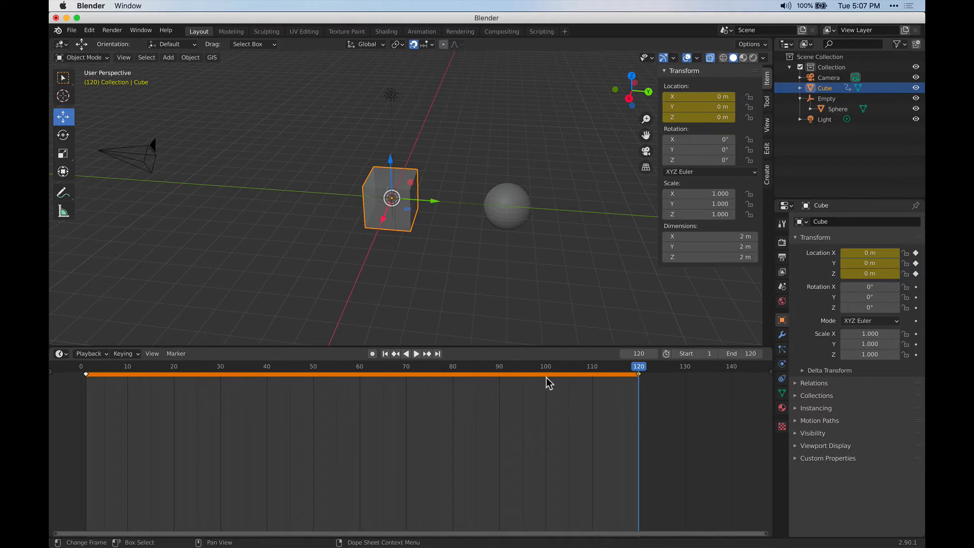
Step: Try setting the cube's Z location to 10 m at frame 60 and playing the animation without keyframing it
click(362, 368)
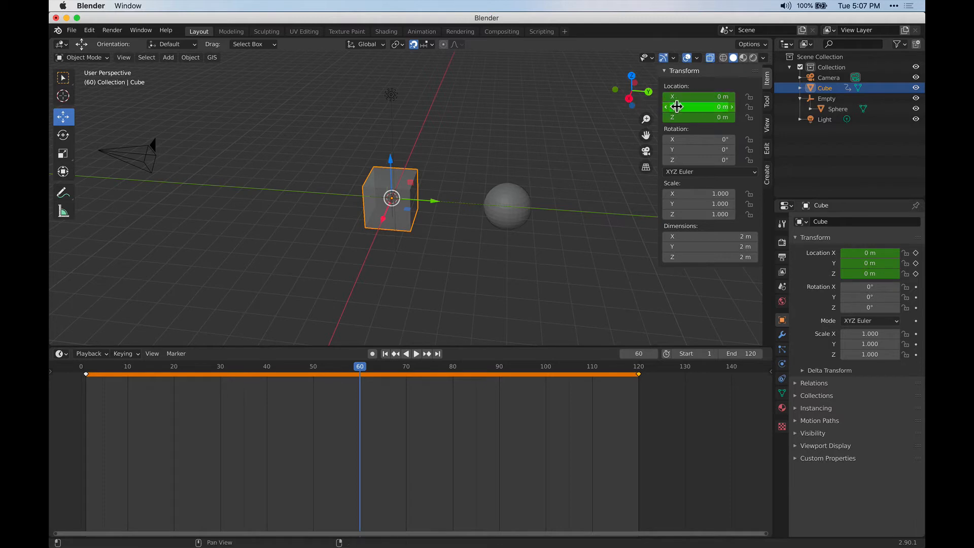
shift+middle_drag(492, 136, 489, 186)
click(699, 117)
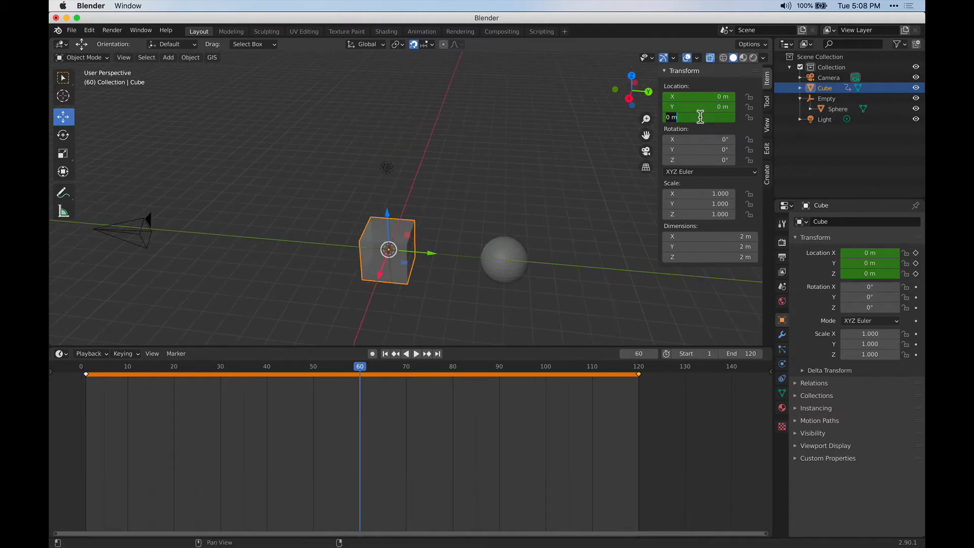
text(10)
key(Return)
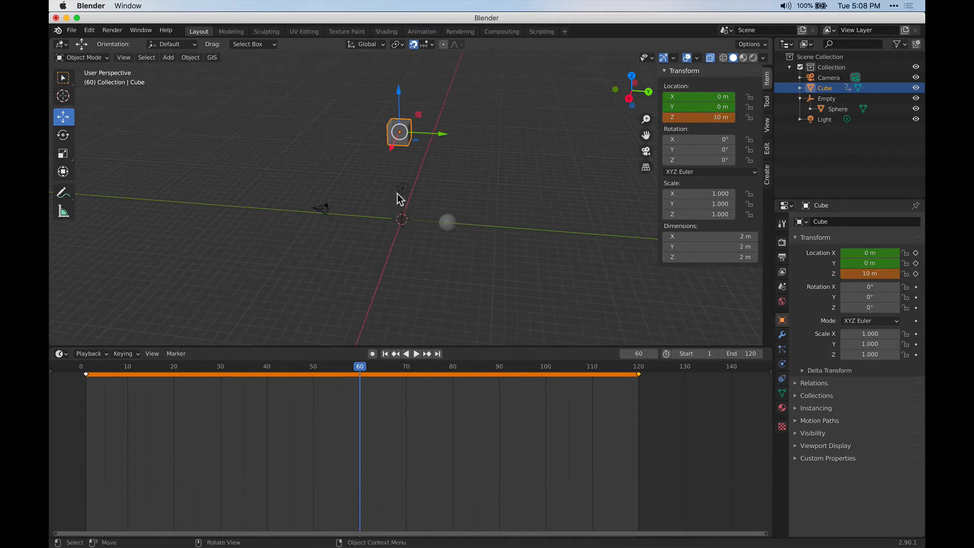
scroll(404, 140, up, 3)
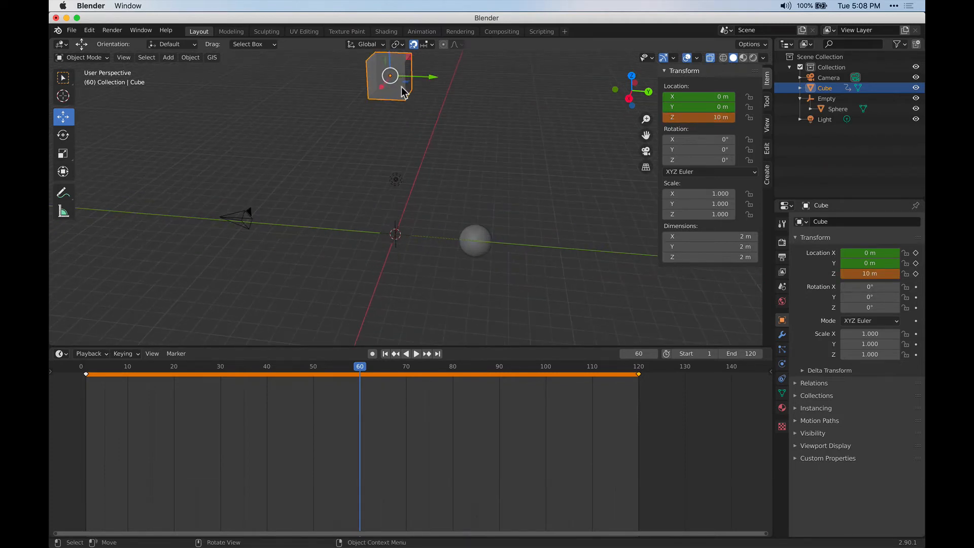
key(space)
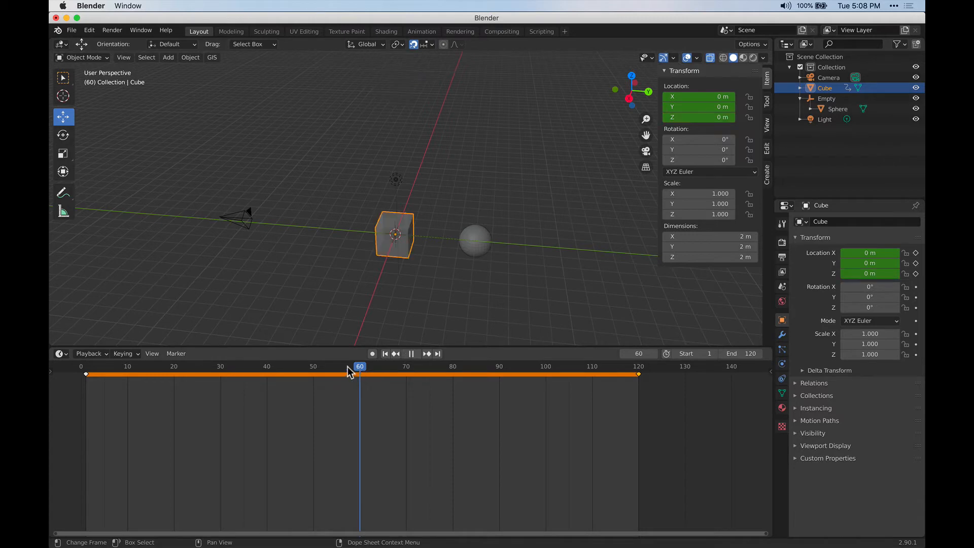
Step: Stop playback at frame 60, set the cube's Z location to 10 m and insert a location keyframe
mouse_move(348, 366)
mouse_down()
mouse_move(334, 373)
mouse_move(383, 375)
mouse_move(360, 370)
mouse_up()
key(space)
click(707, 117)
text(10)
key(Return)
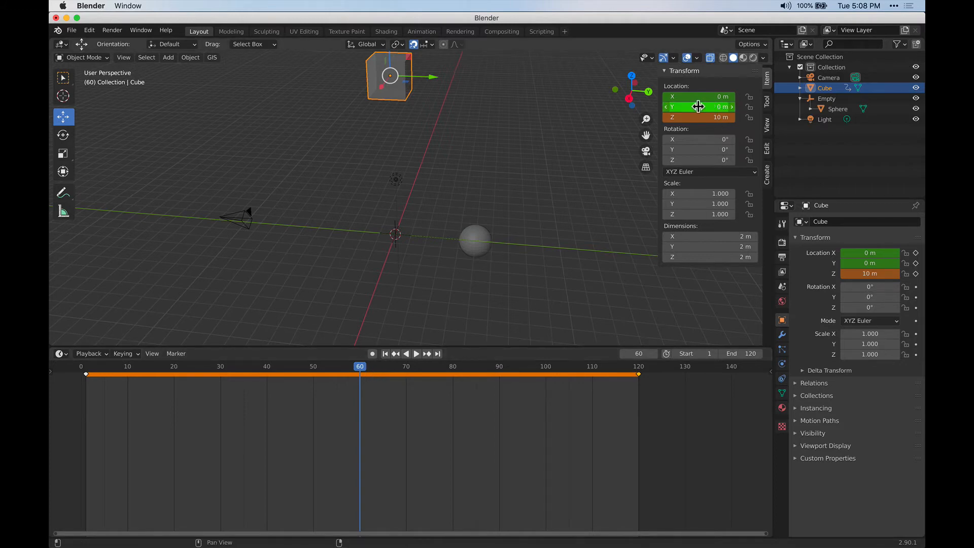
key(i)
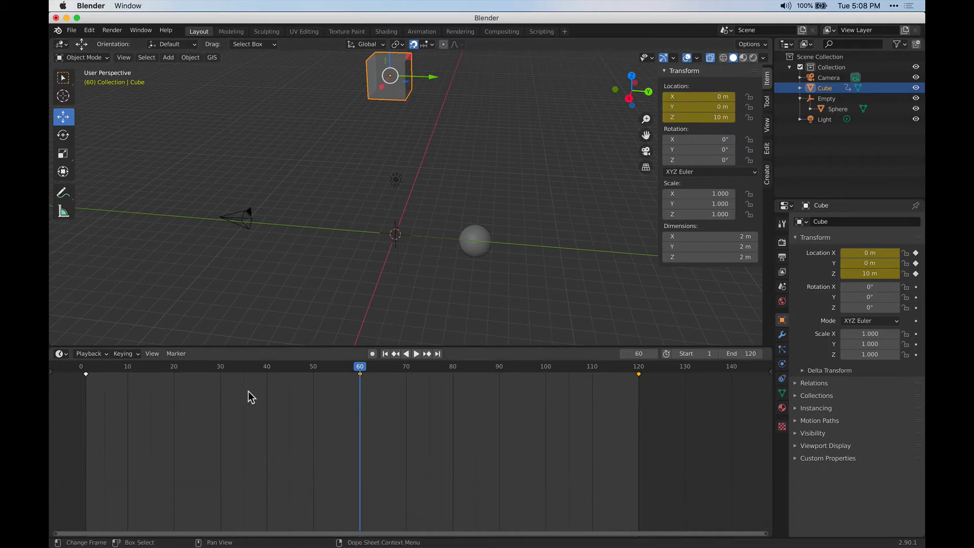
Step: Undo the cube's location keyframe at frame 60 and insert it again
right_click(710, 96)
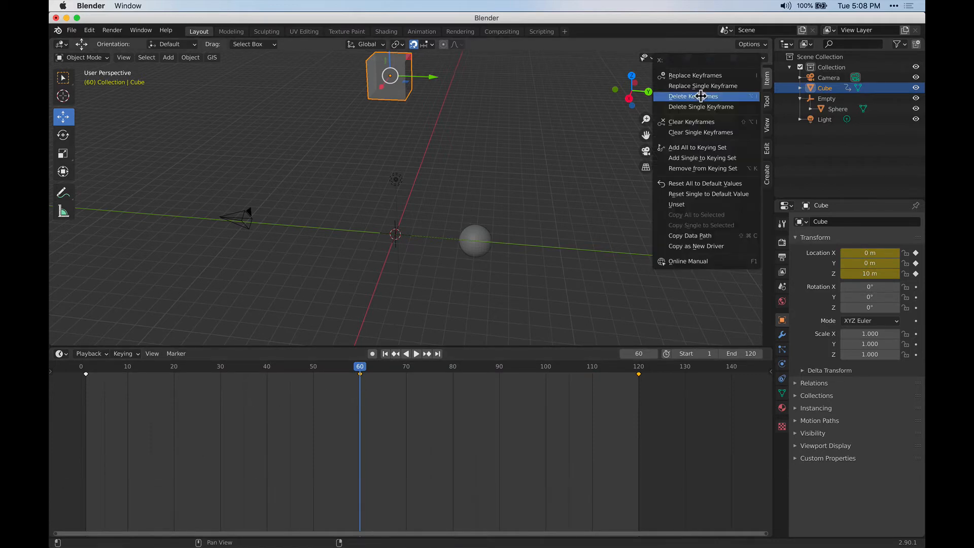
click(701, 87)
key(super+z)
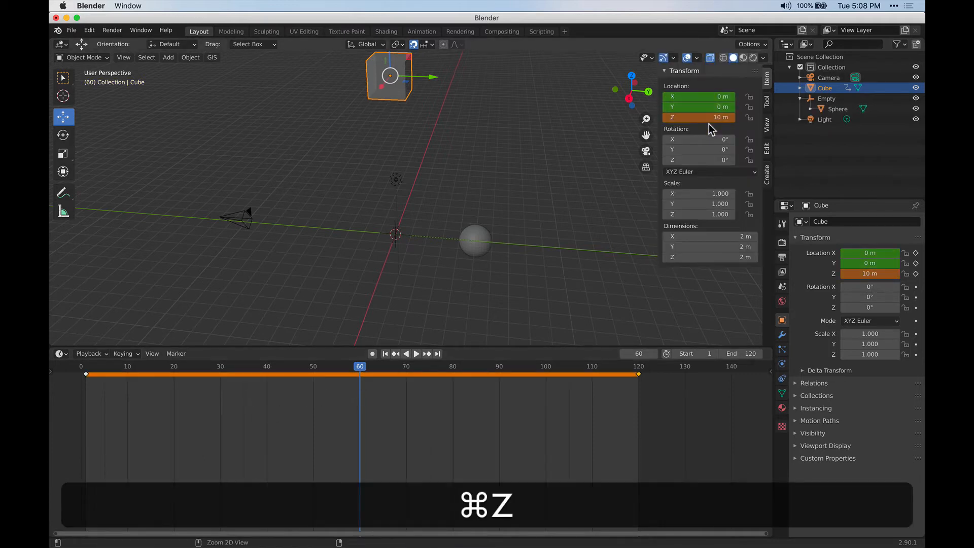
right_click(705, 99)
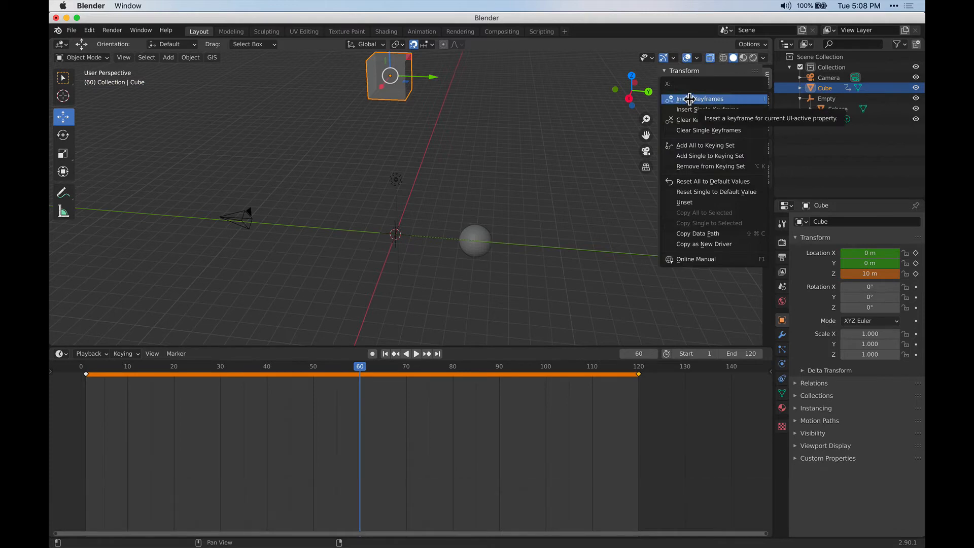
click(688, 99)
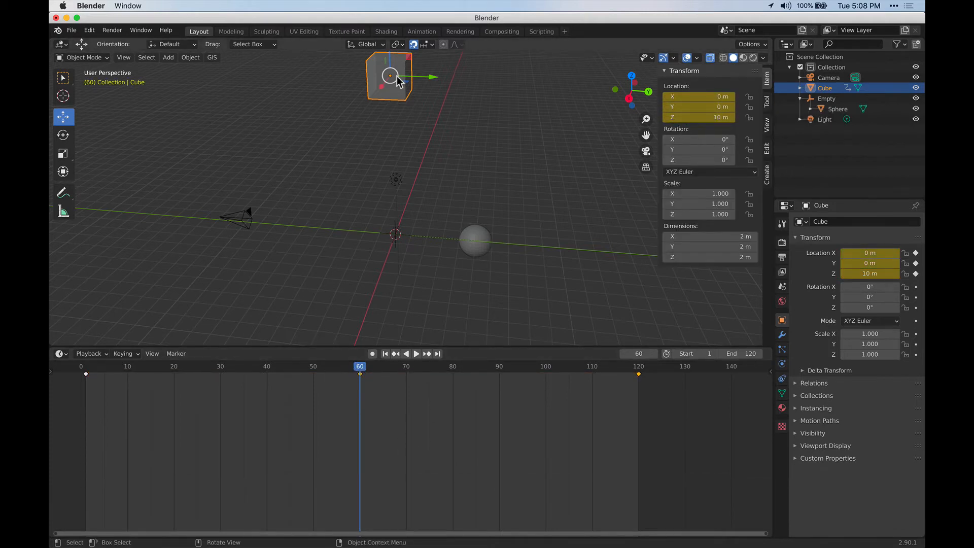
Step: Play the animation from frame 1 to check the cube's vertical motion, and stop playback
drag(359, 376, 86, 366)
click(415, 354)
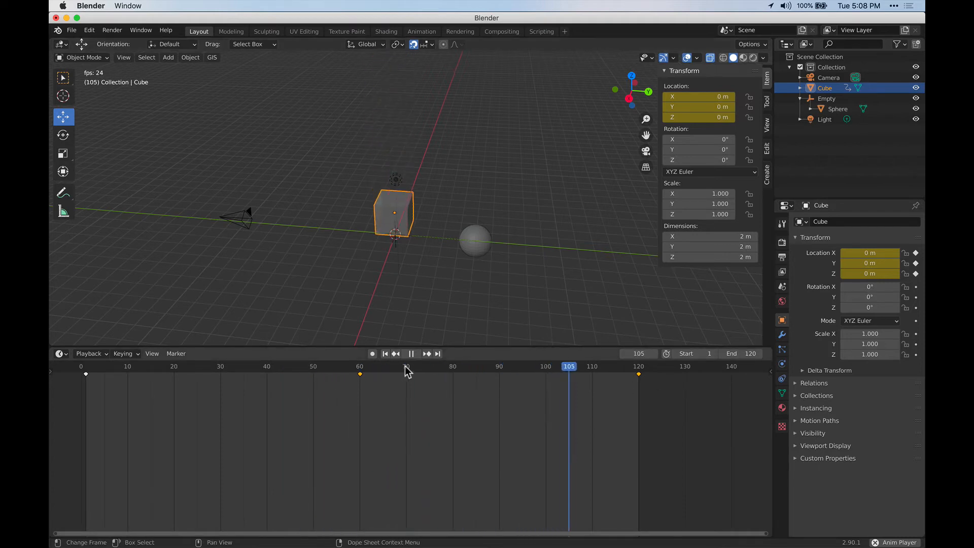
key(space)
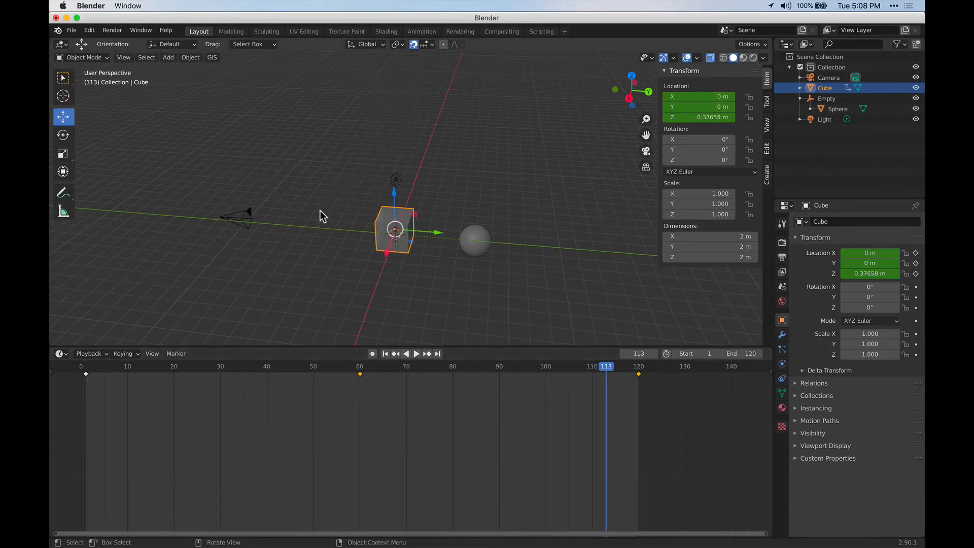
Step: Switch the timeline area to the Graph Editor, enlarge it and frame the cube's location curves
middle_drag(322, 213, 404, 123)
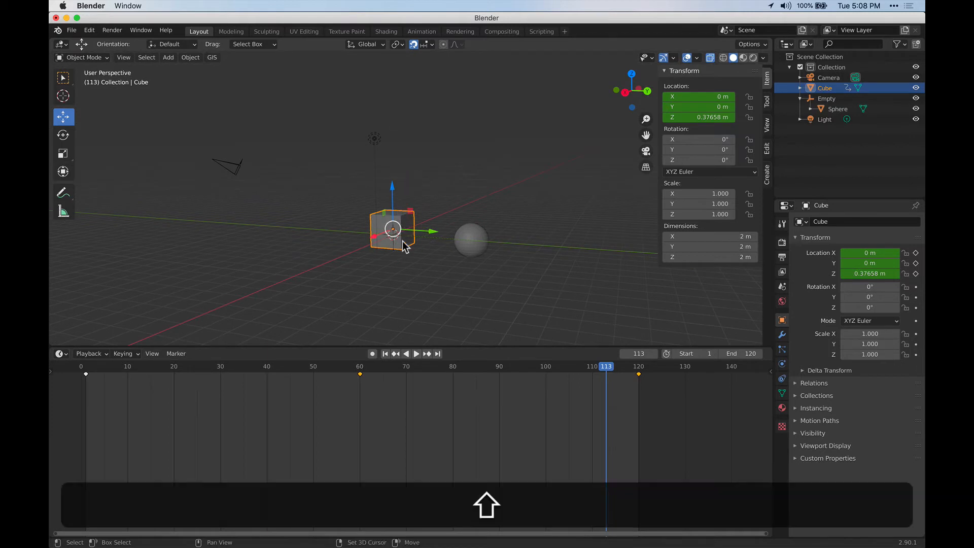
mouse_move(398, 223)
shift+middle_down()
mouse_move(394, 236)
mouse_move(409, 240)
mouse_move(412, 229)
shift+middle_up()
scroll(402, 269, up, 3)
middle_drag(412, 228, 412, 191)
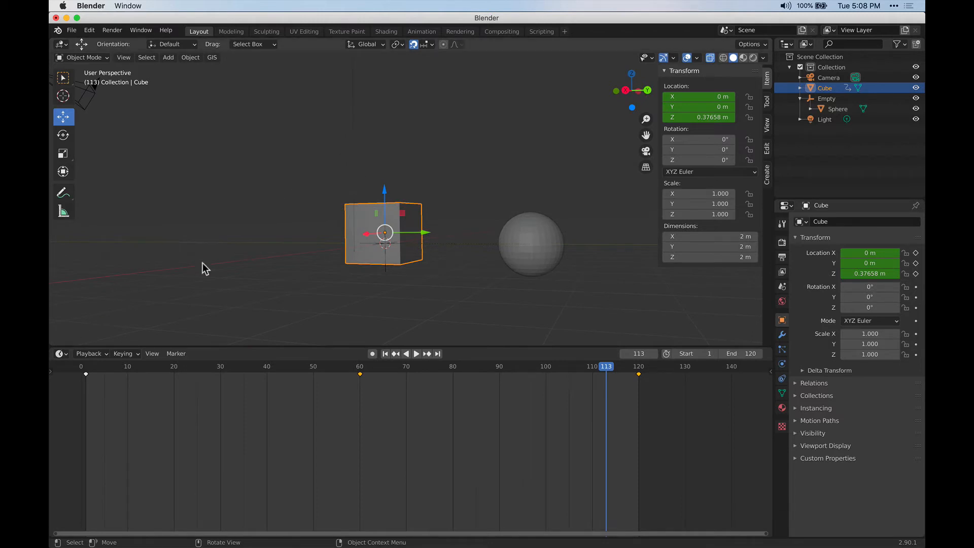
click(60, 354)
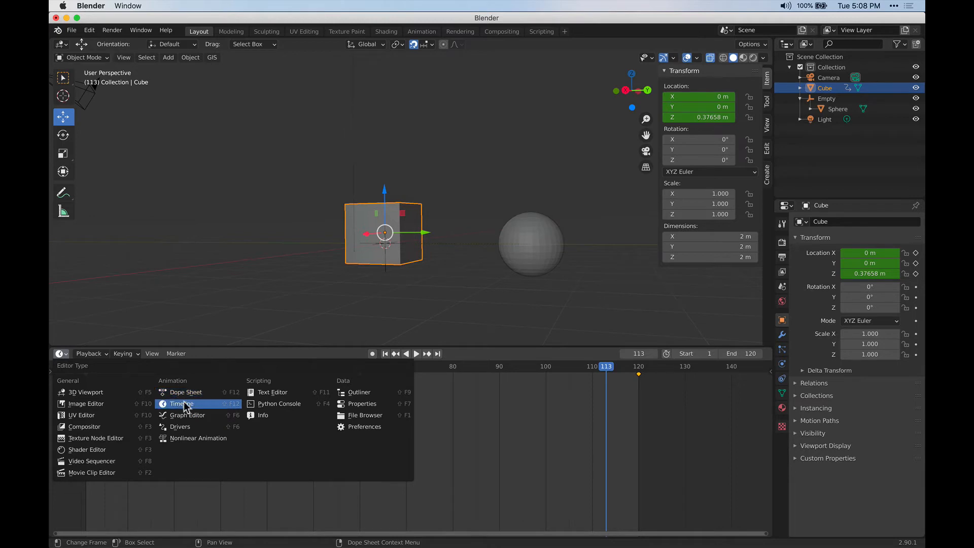
click(184, 416)
drag(435, 347, 438, 268)
shift+middle_drag(438, 339, 402, 404)
scroll(221, 428, down, 2)
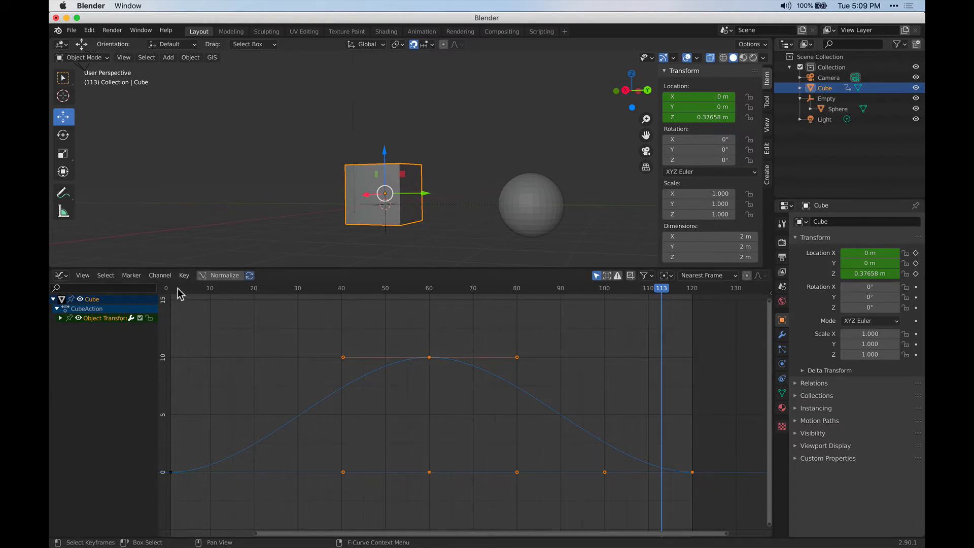
Step: Scrub along the cube's curves to frame 102 and expand the Object Transforms channels to examine each location axis
drag(178, 289, 613, 287)
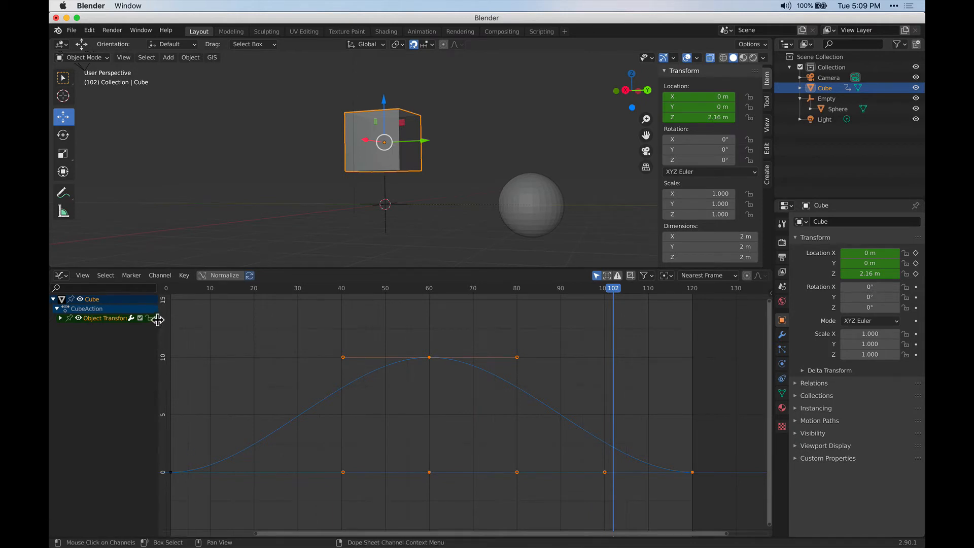
click(60, 318)
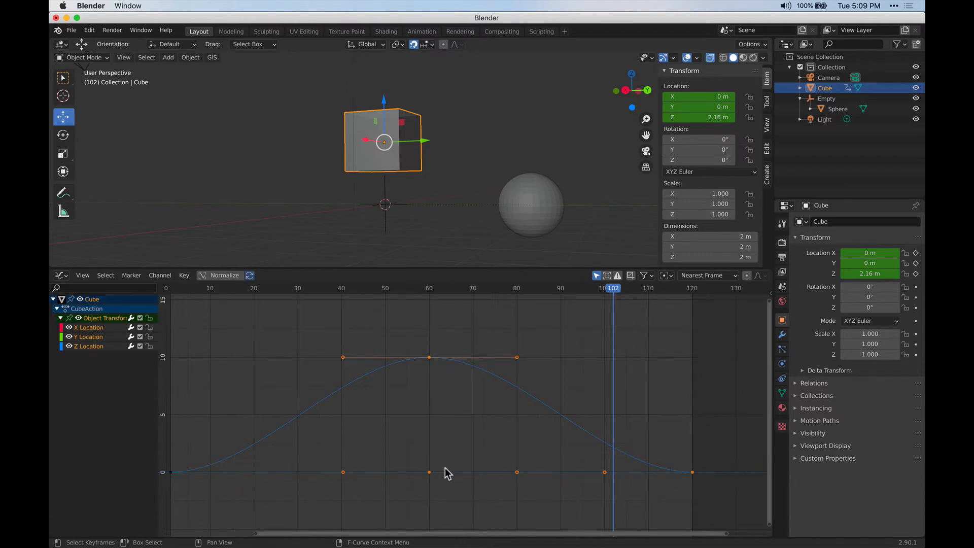
Step: Lock and hide the cube's X and Y Location channels, and frame the remaining Z Location curve
click(149, 327)
click(69, 335)
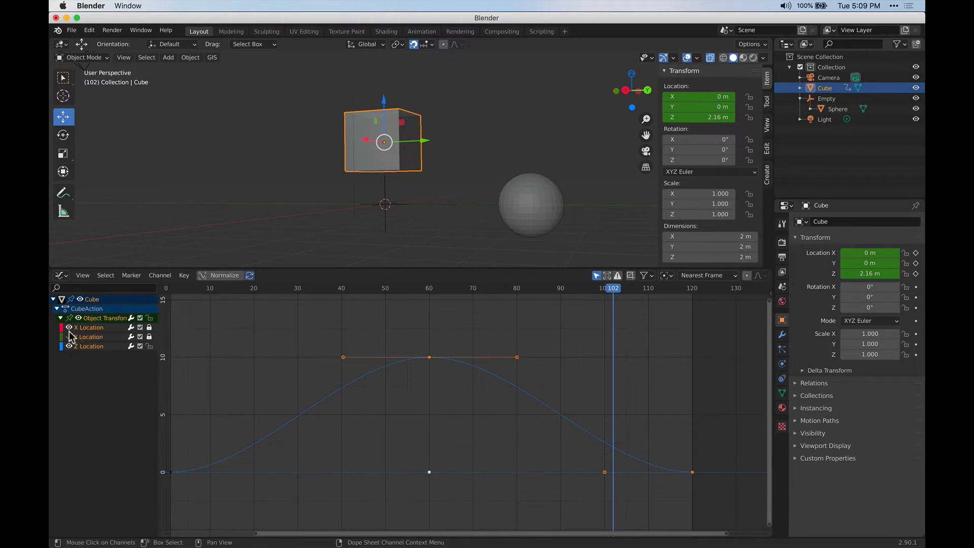
key(Home)
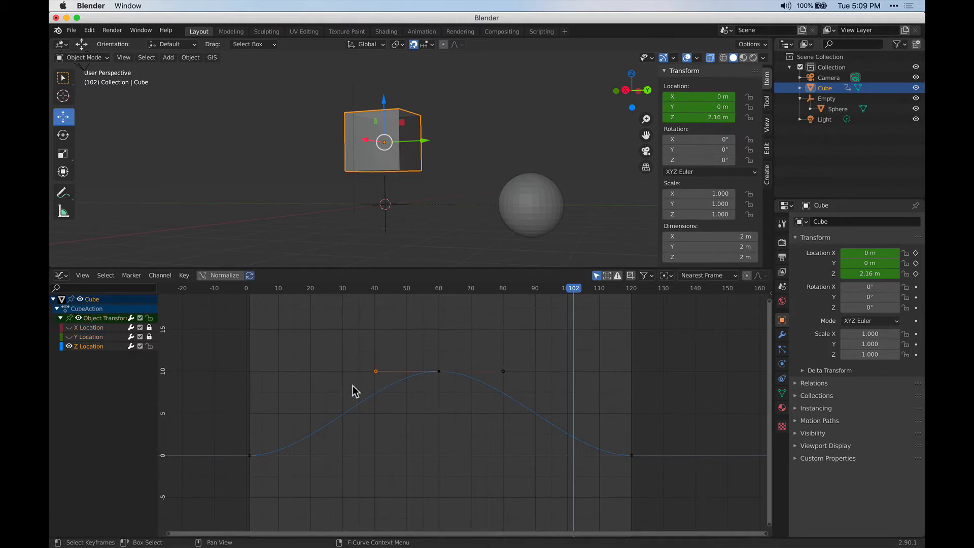
Step: Try pulling the left handle of the Z curve's frame 60 keyframe down to about frame 57, and undo the move
key(g)
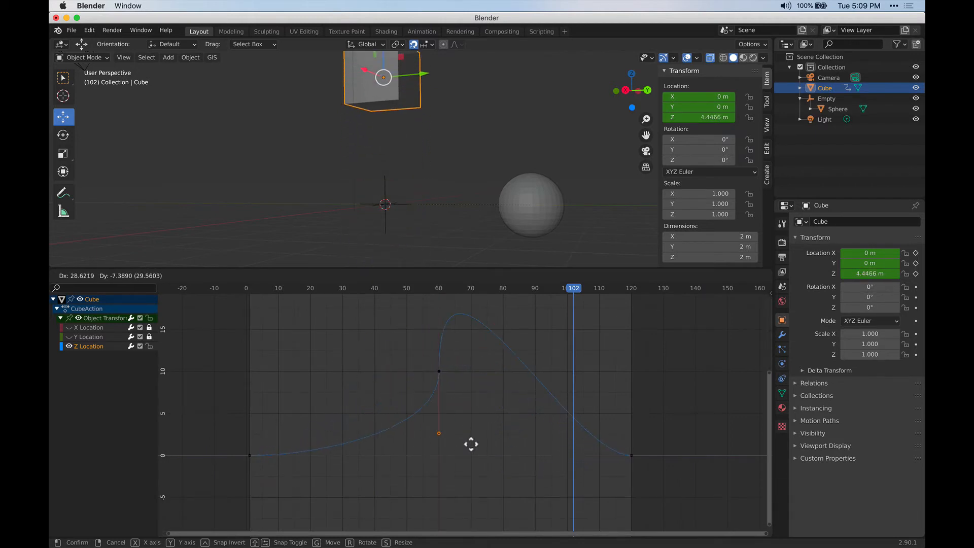
click(416, 441)
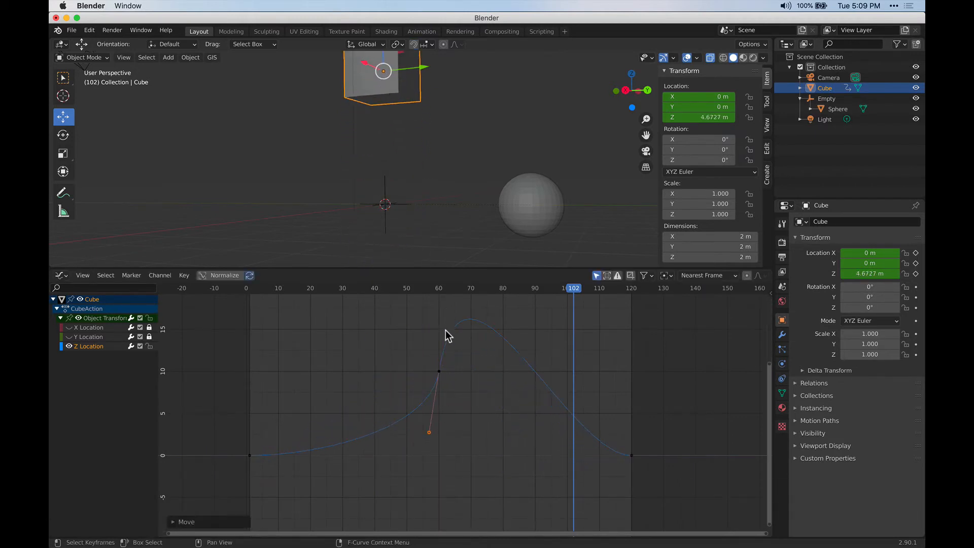
shift+middle_drag(453, 376, 414, 443)
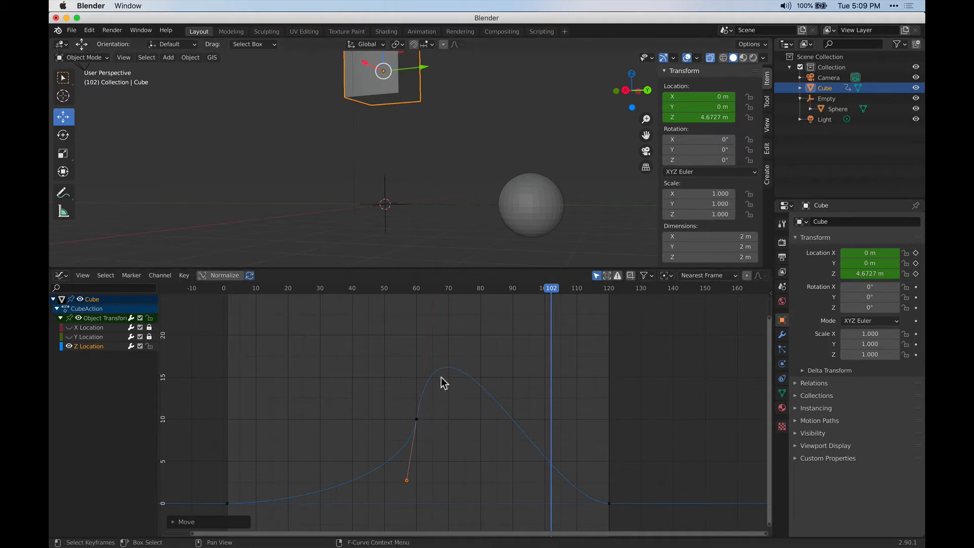
shift+scroll(404, 445, down, 3)
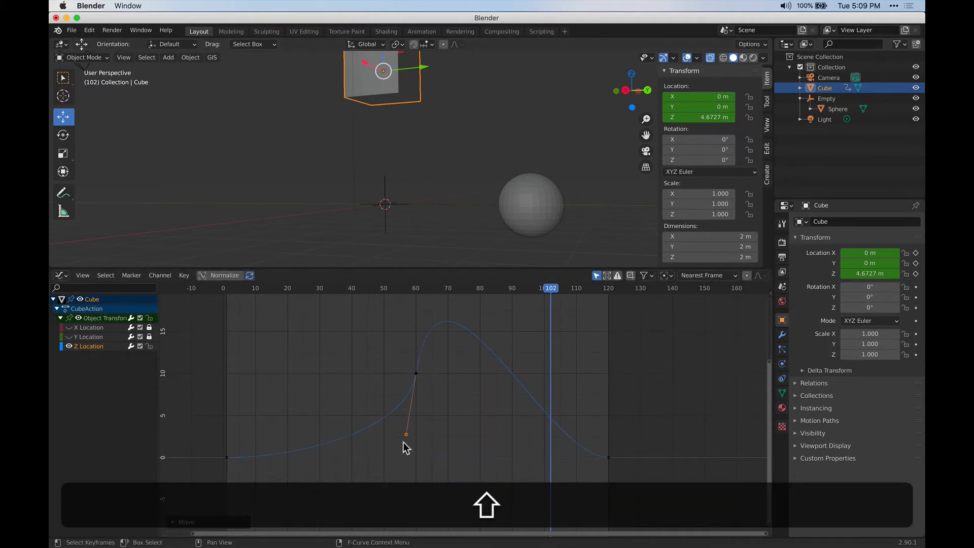
key(super+shift+z)
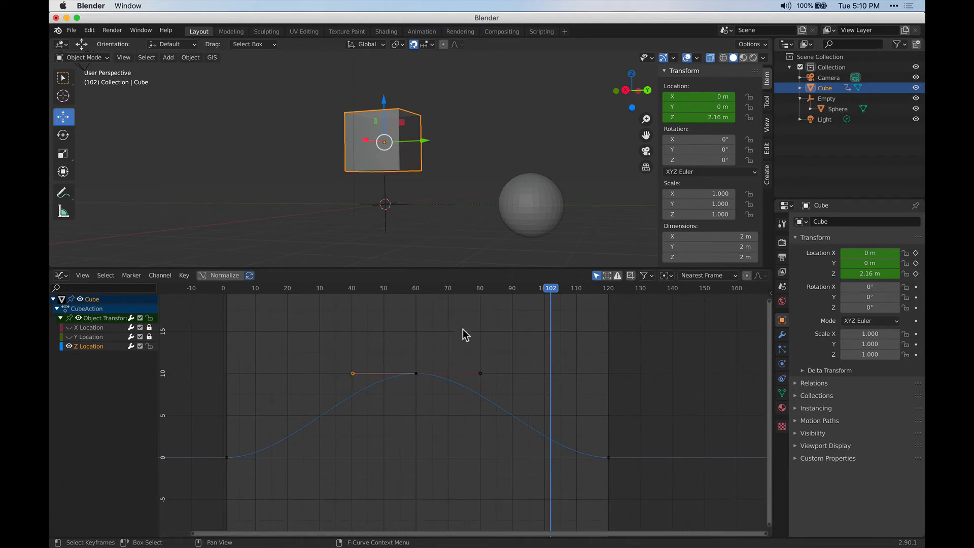
Step: Examine the Z curve's keyframes at frames 60 and 1, and play the animation to compare the cube's speed with the curve
click(415, 373)
click(227, 457)
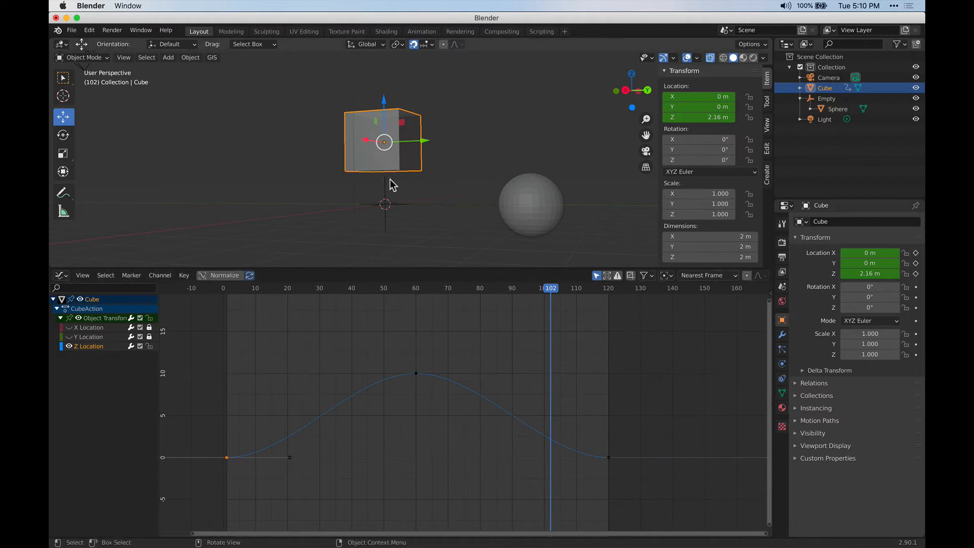
key(space)
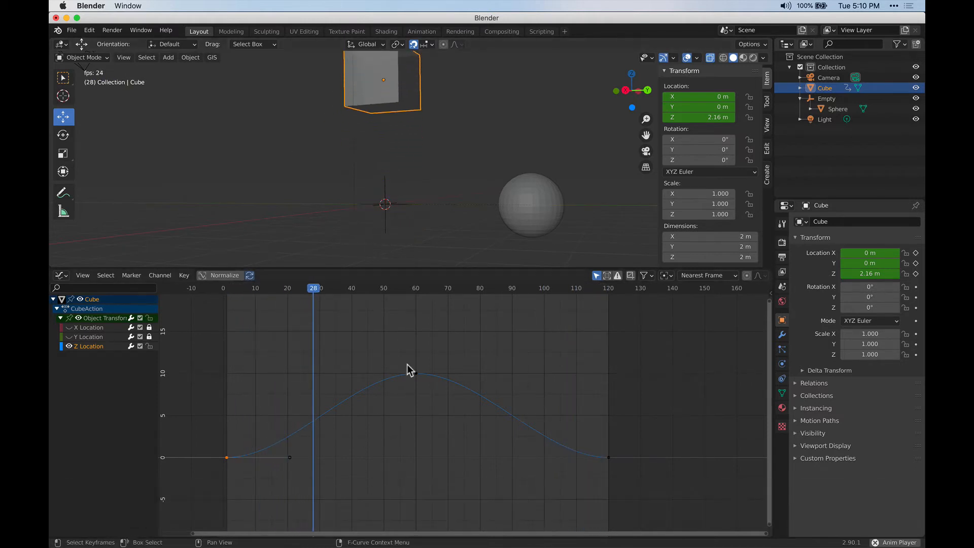
key(space)
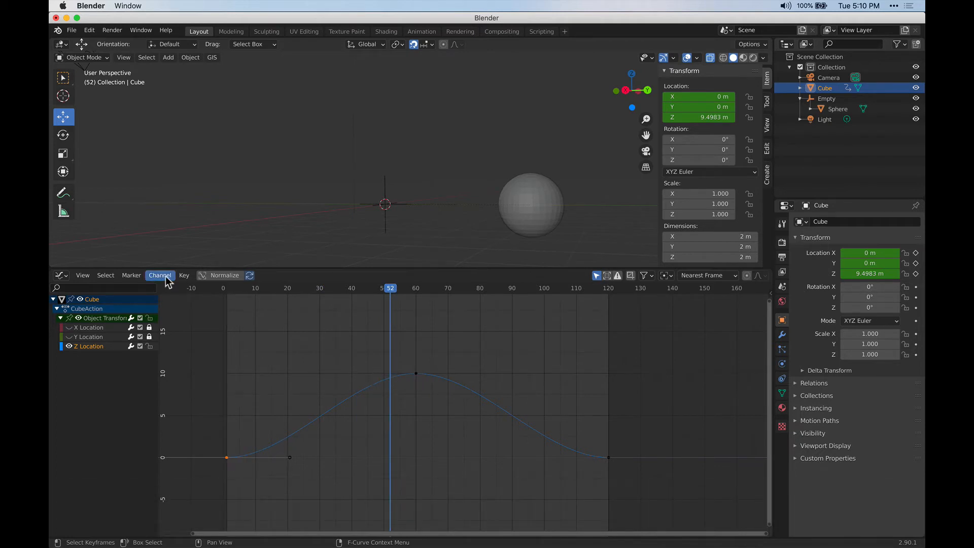
Step: Try moving the right handle of the Z curve's frame 60 keyframe, and cancel the move
click(416, 374)
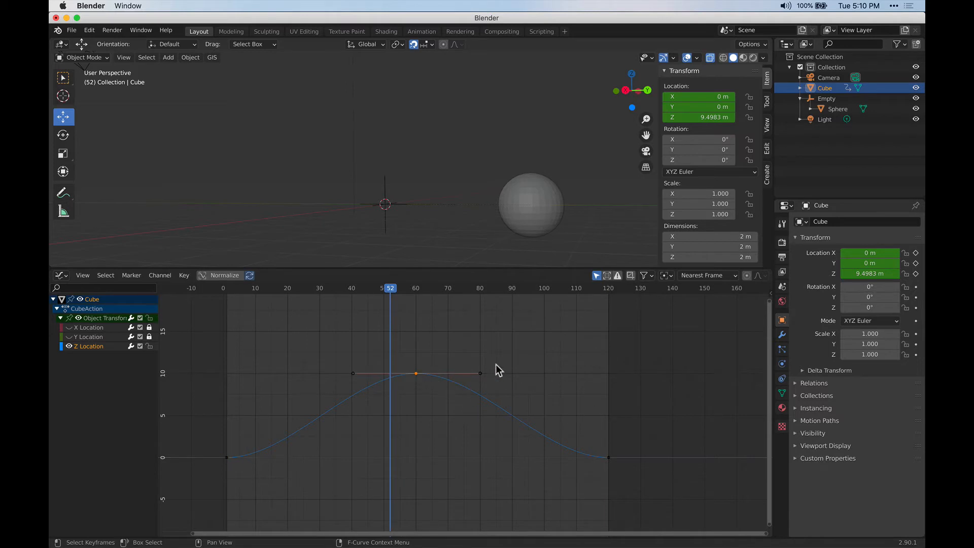
click(481, 373)
key(g)
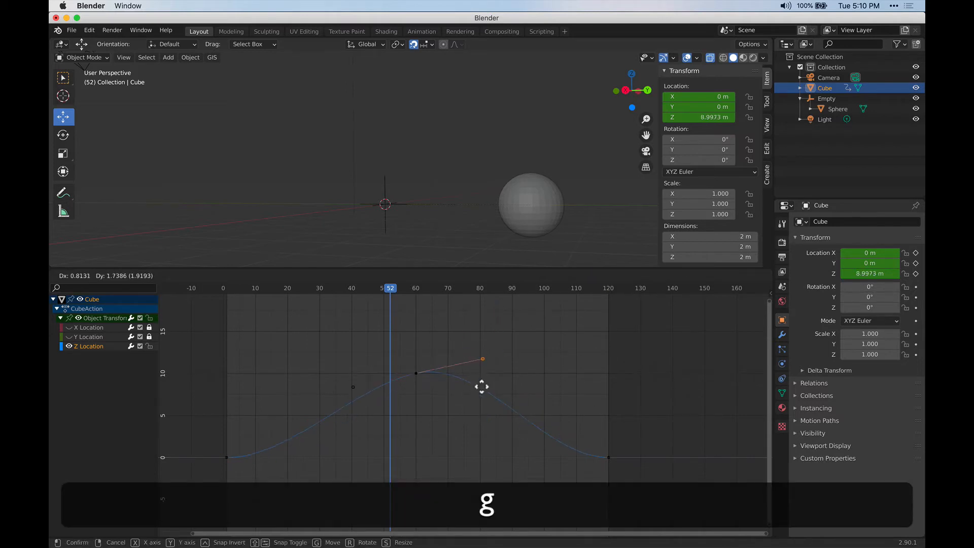
key(Escape)
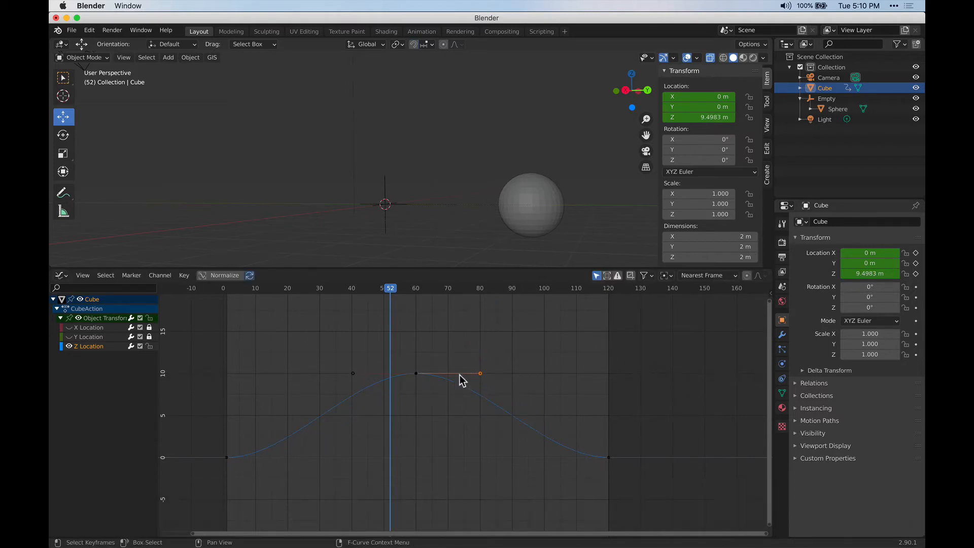
Step: Set the handle type of the Z curve's frame 60 keyframe to Free
click(414, 374)
click(183, 275)
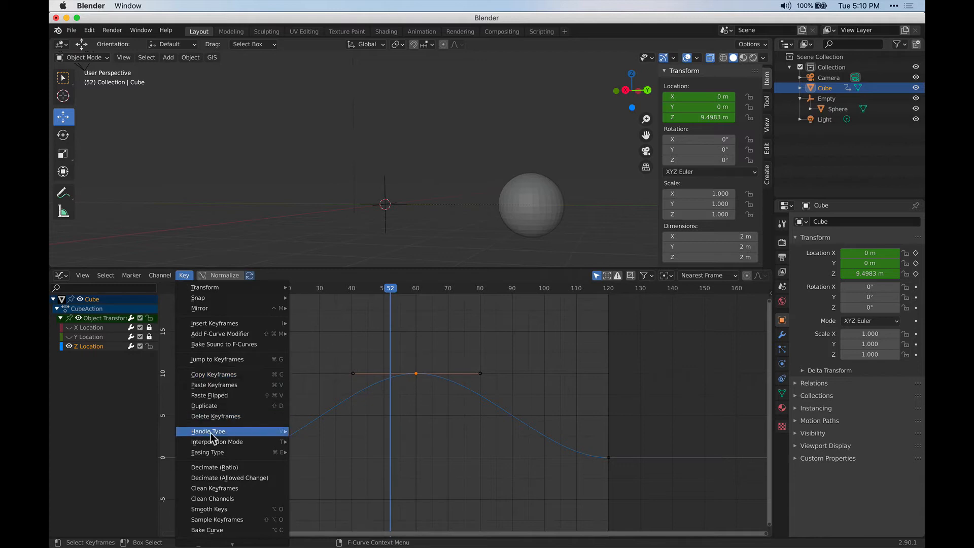
mouse_move(227, 434)
click(308, 431)
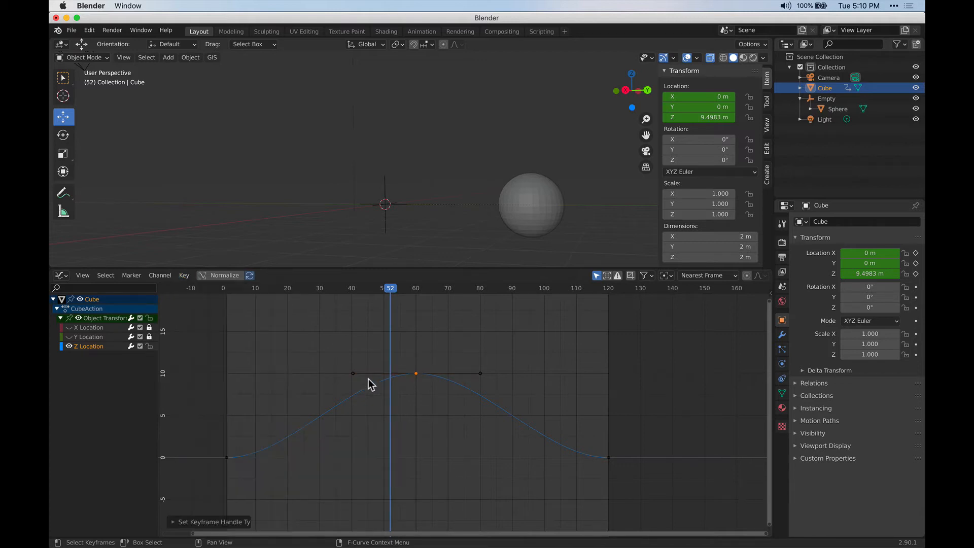
Step: Move the left handle of the frame 60 keyframe down to about frame 57, just above value 0
click(352, 373)
key(g)
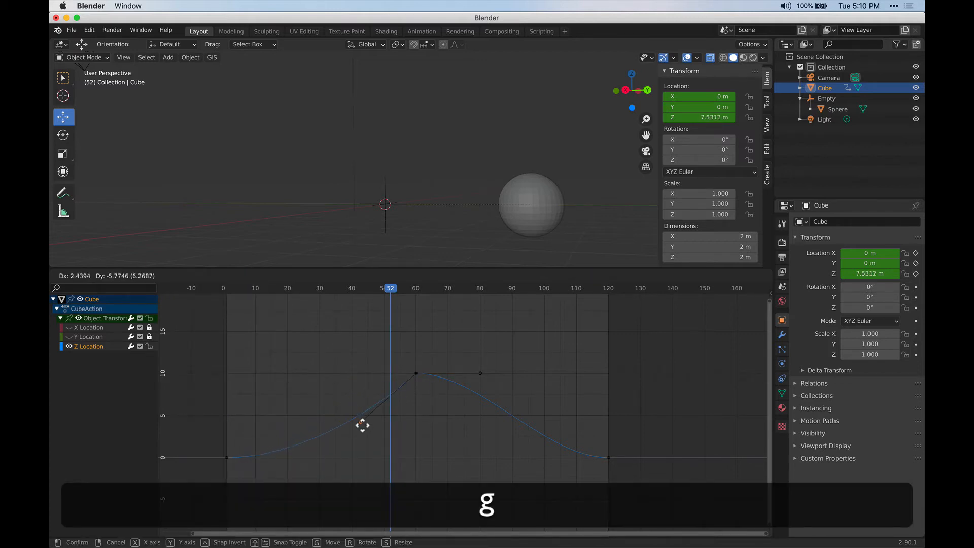
click(354, 423)
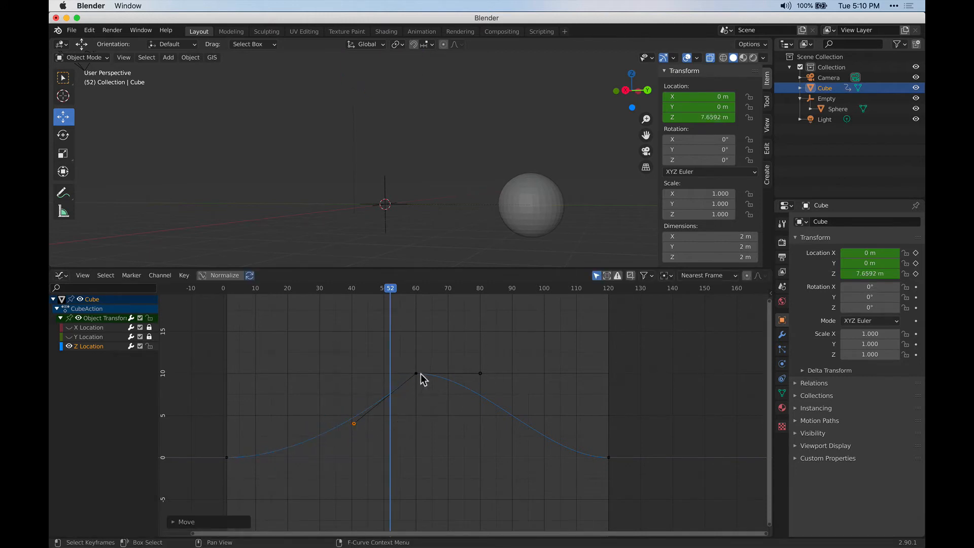
key(g)
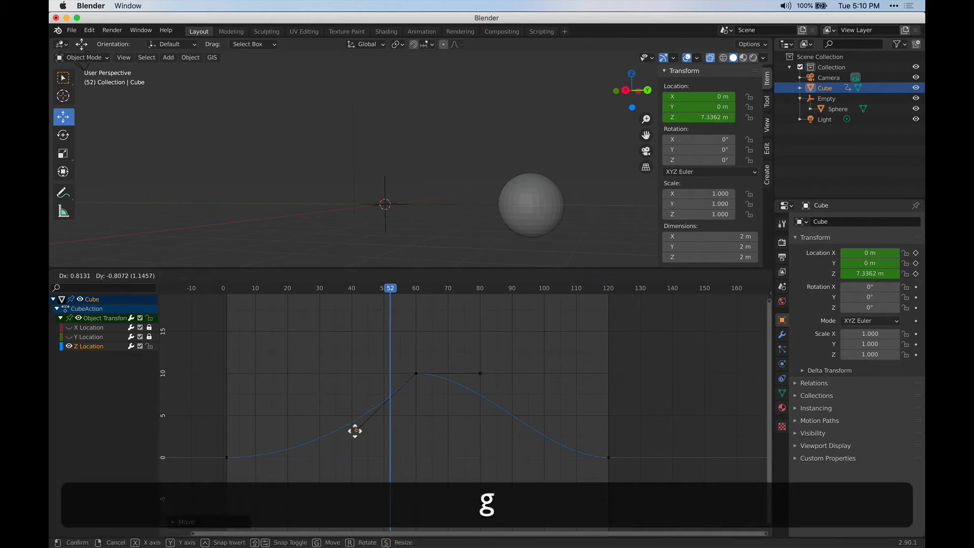
click(405, 452)
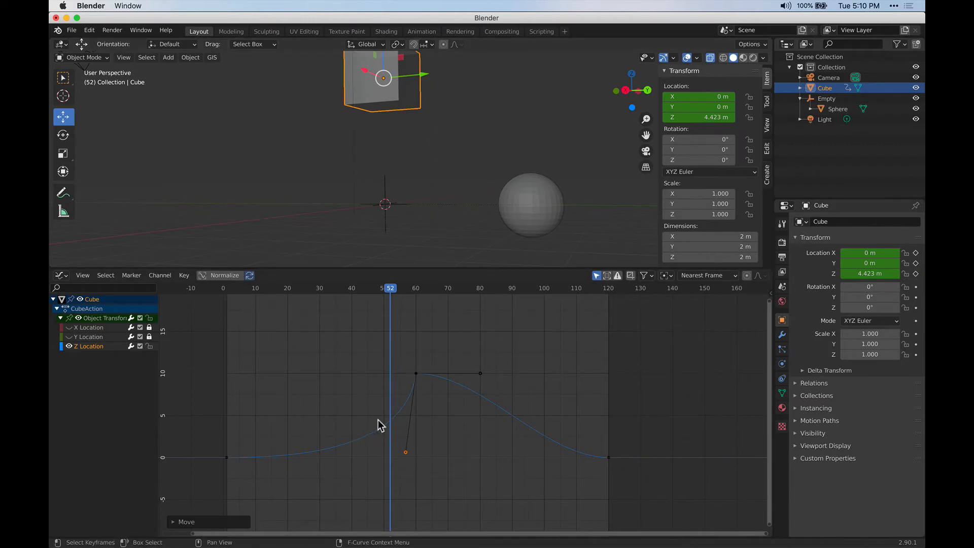
Step: Play the animation from frame 1 to check how the cube accelerates towards the peak, and stop playback
scroll(432, 235, down, 2)
drag(413, 279, 227, 304)
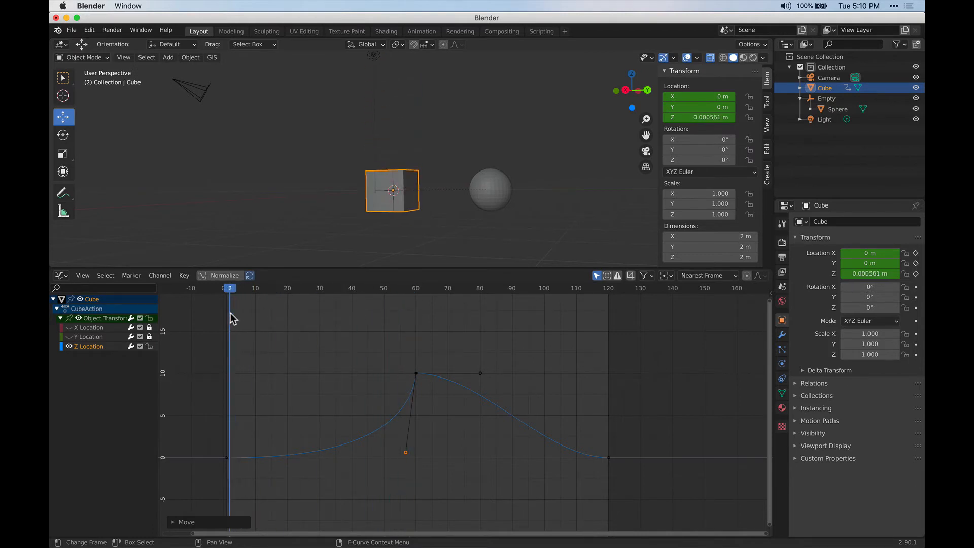
shift+middle_drag(372, 181, 348, 213)
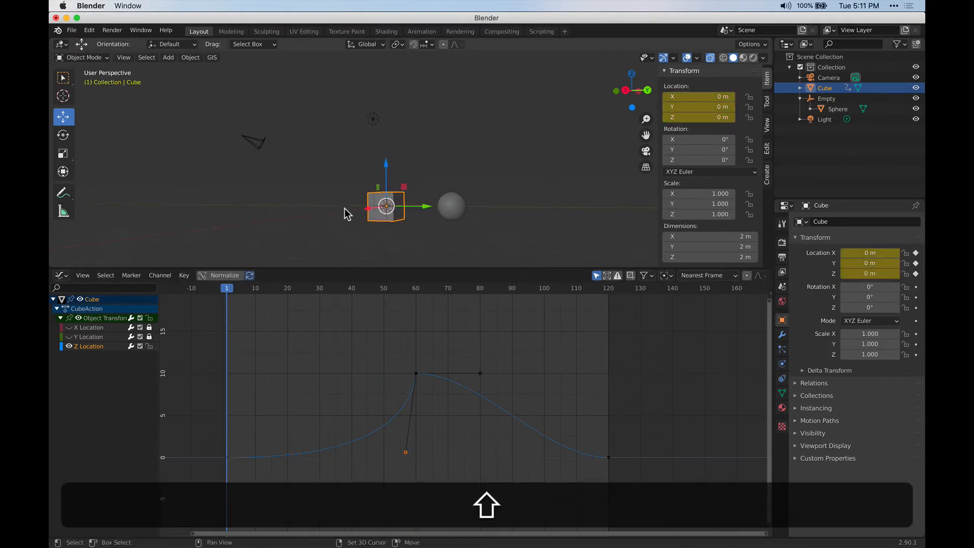
key(space)
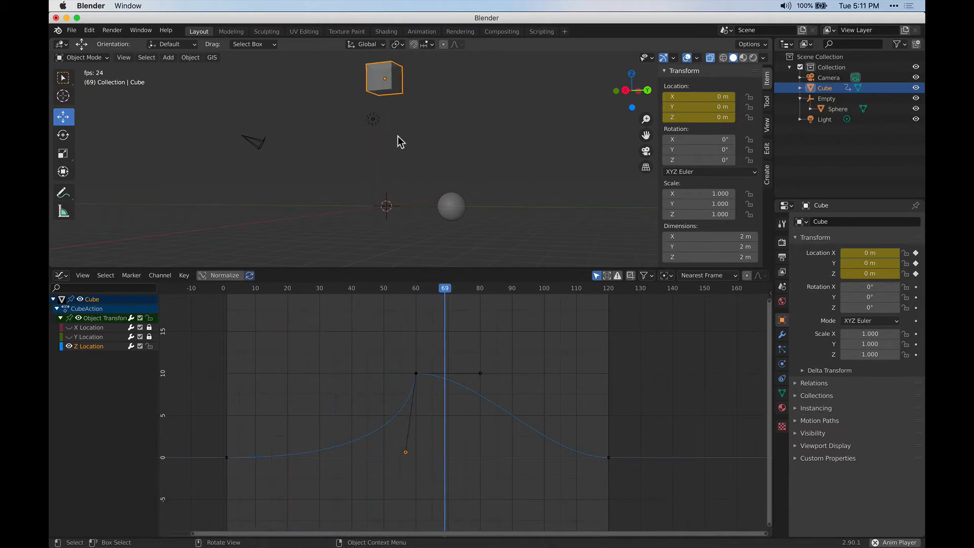
key(space)
Step: Move the right handle of the frame 60 keyframe down to about frame 64, near value 1, forming a sharp peak
click(418, 288)
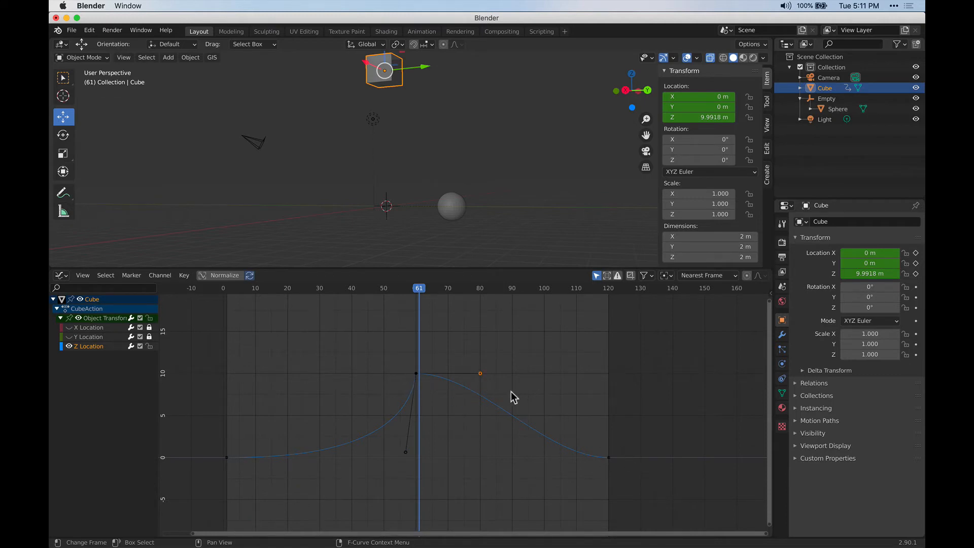
key(g)
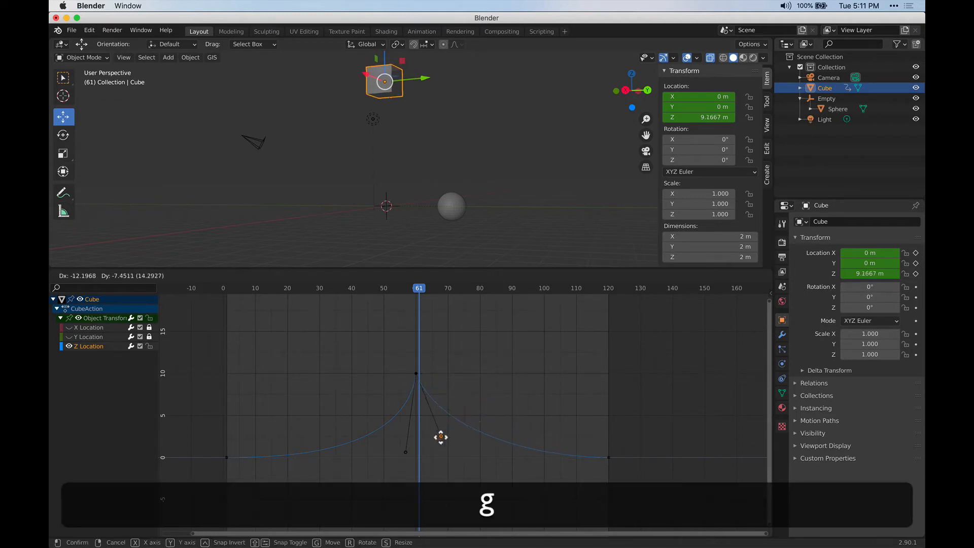
click(429, 449)
Step: Play the animation from frame 1 to check the cube's motion through the sharp peak, and stop playback
drag(407, 288, 229, 288)
key(space)
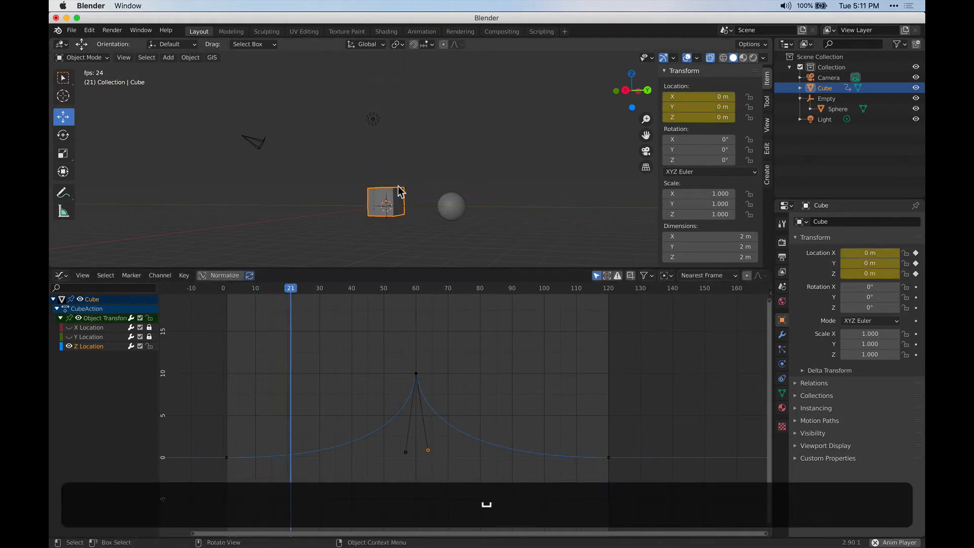
shift+middle_drag(448, 156, 455, 196)
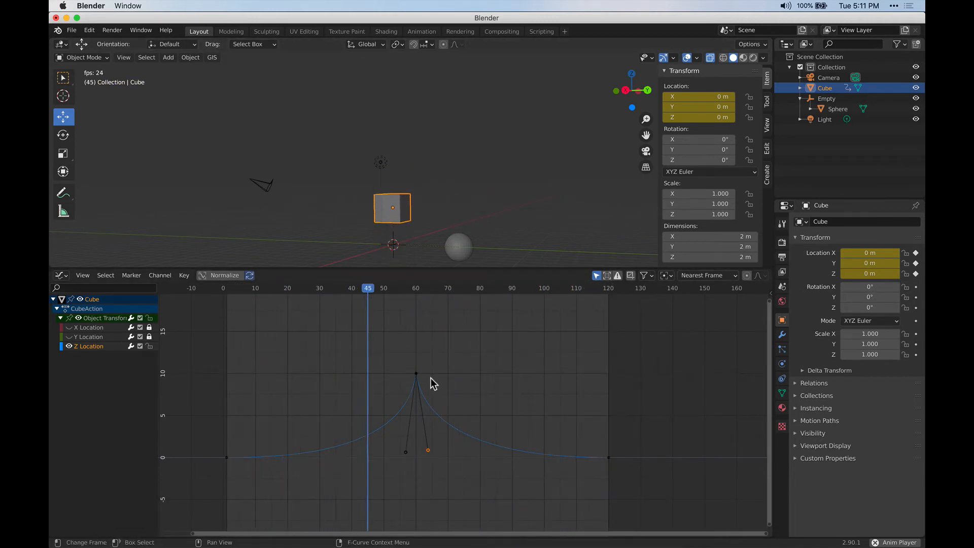
key(space)
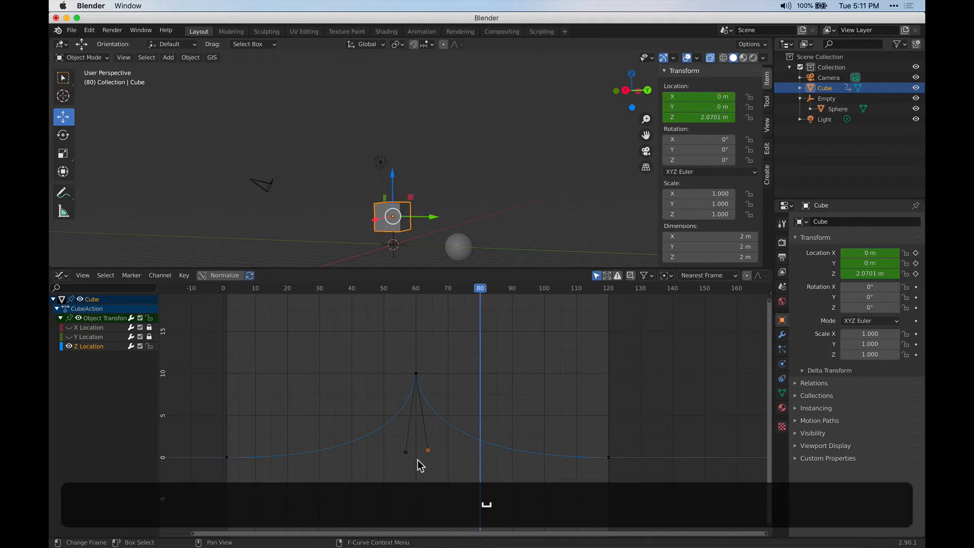
Step: Move the frame 60 keyframe's left handle to about frame 9 and the frame 1 keyframe's right handle to about frame 7, both near value 10
click(406, 453)
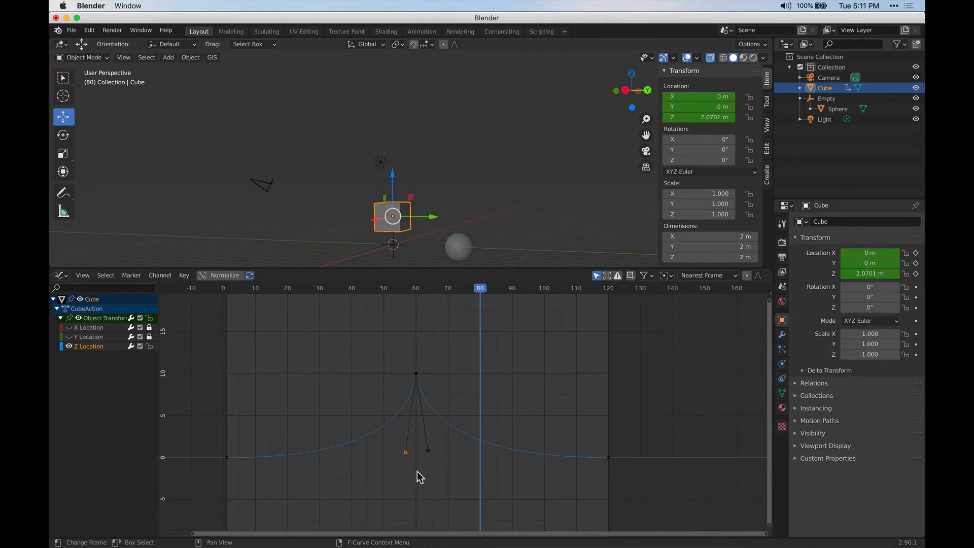
key(g)
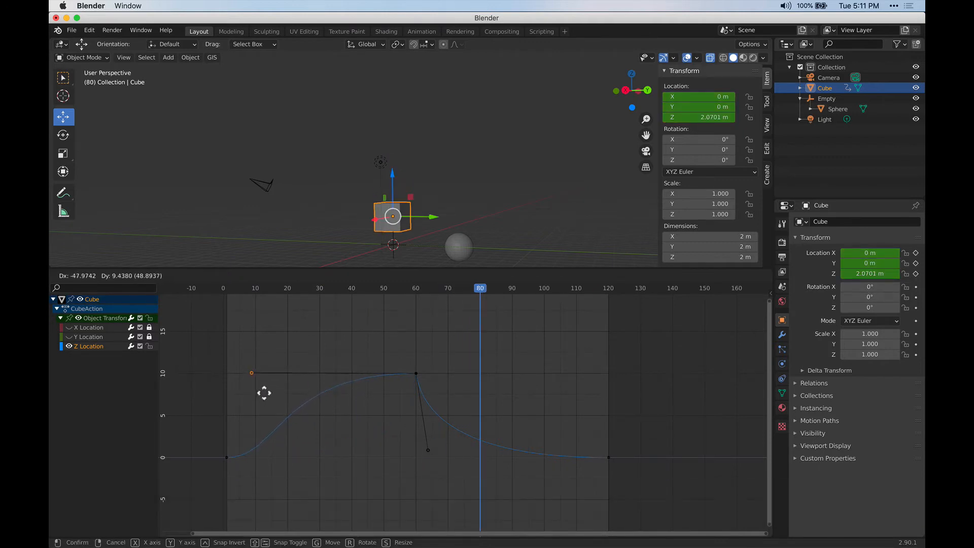
click(263, 395)
click(226, 457)
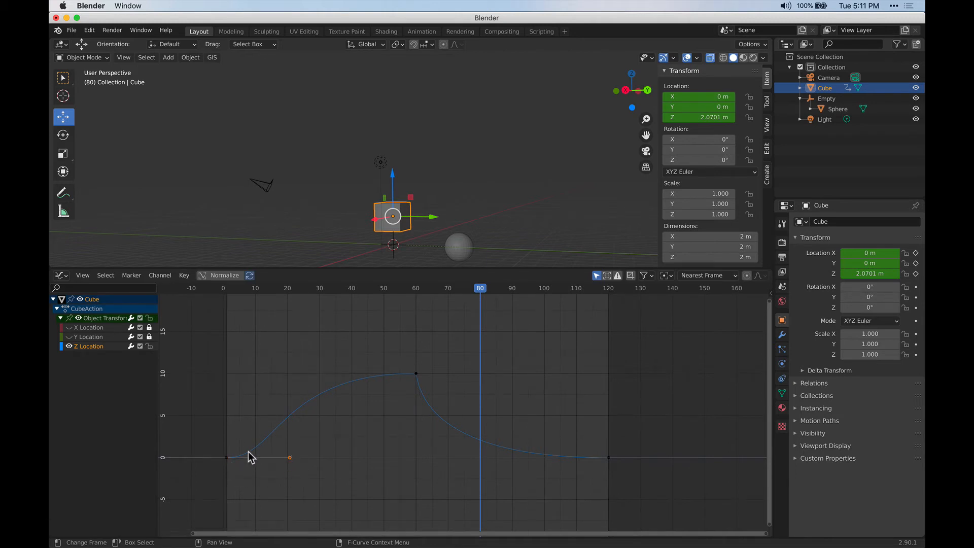
key(g)
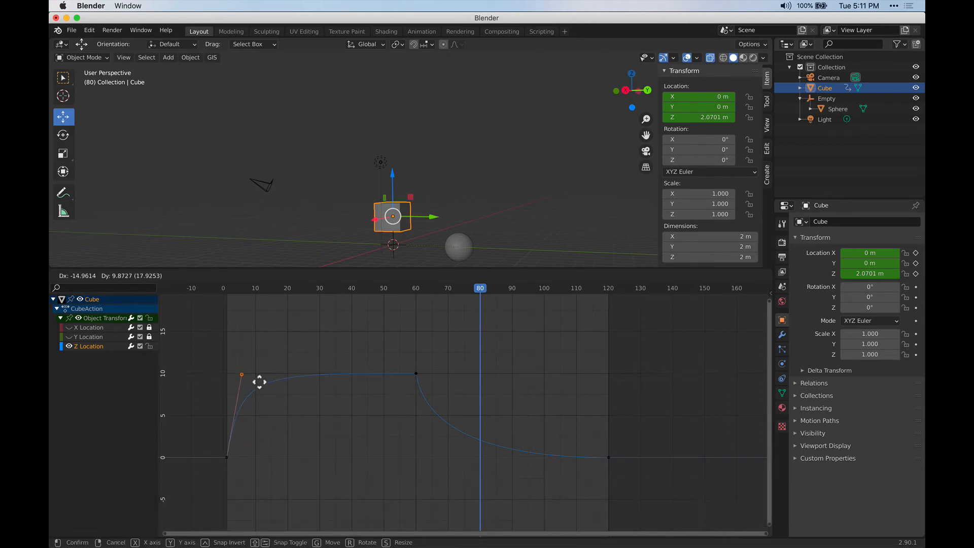
click(261, 381)
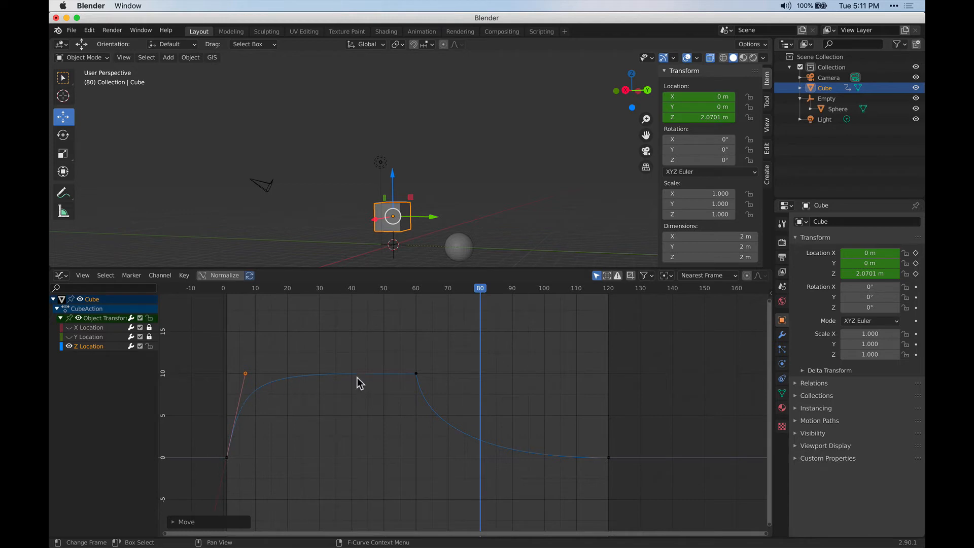
Step: Play the animation twice from frame 1 to check the cube's fast rise, hold and drop
drag(481, 294, 226, 309)
key(space)
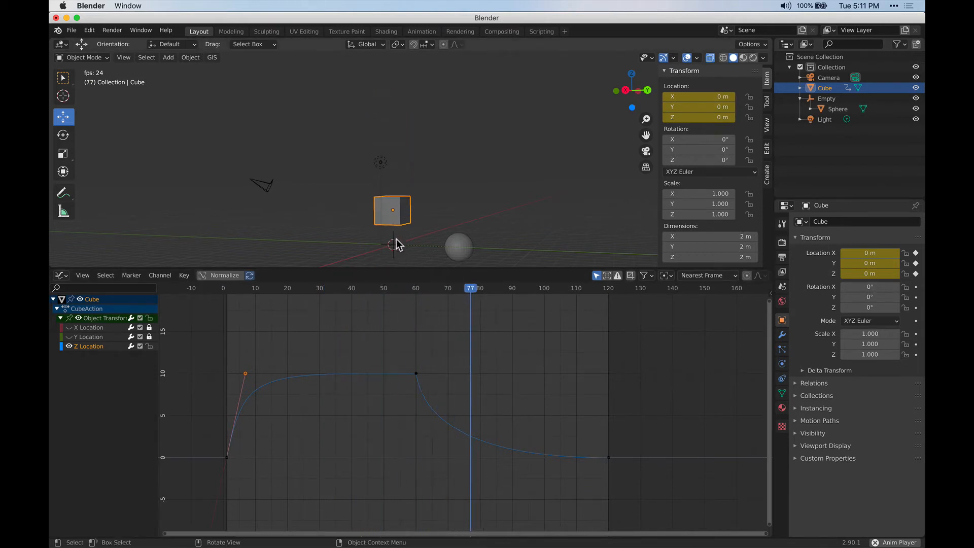
key(space)
drag(416, 291, 227, 313)
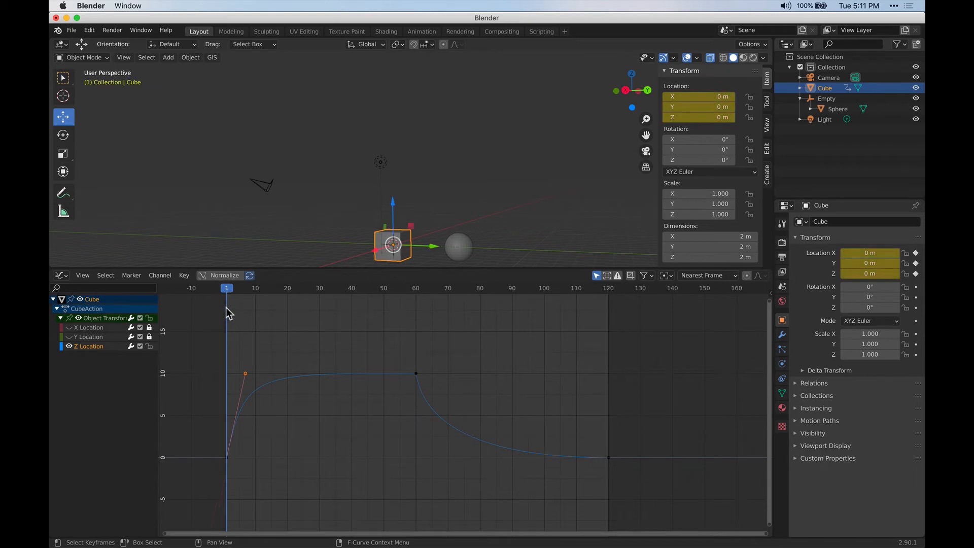
key(space)
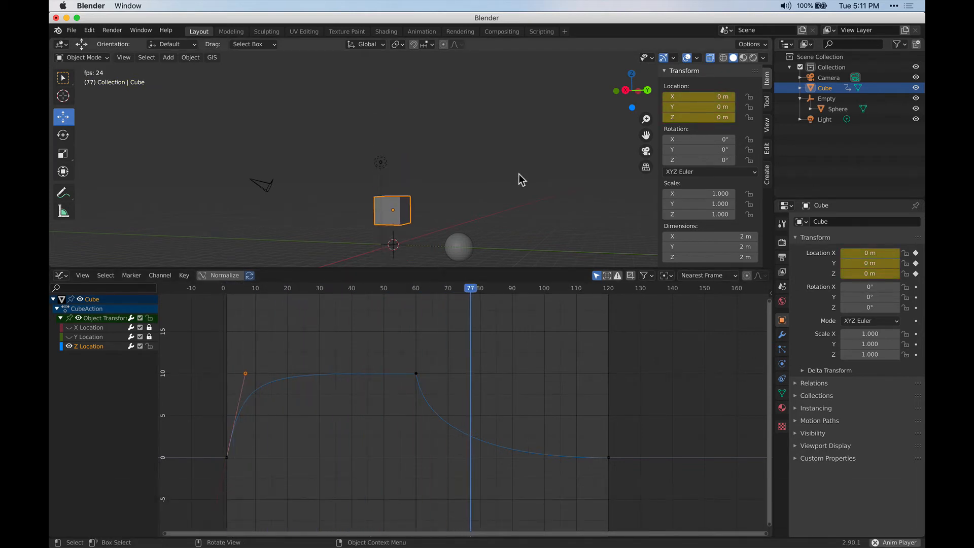
Step: Stop playback and move the frame 120 keyframe's left handle to about frame 62, near value 0
key(space)
click(416, 374)
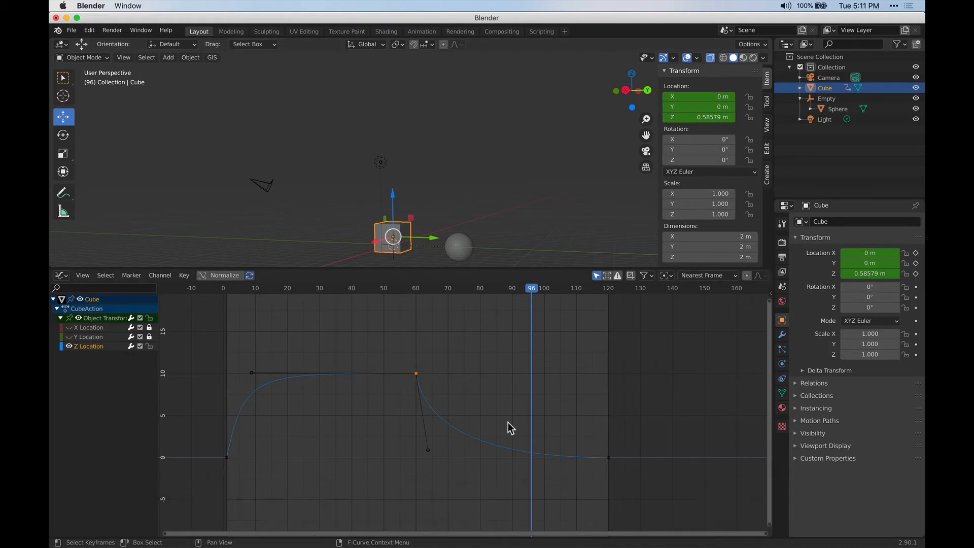
click(545, 457)
key(g)
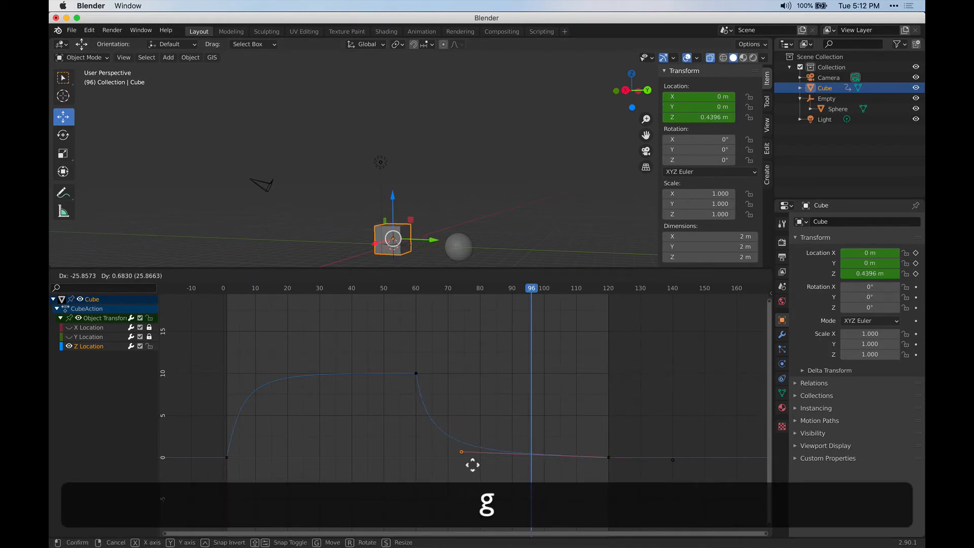
click(441, 472)
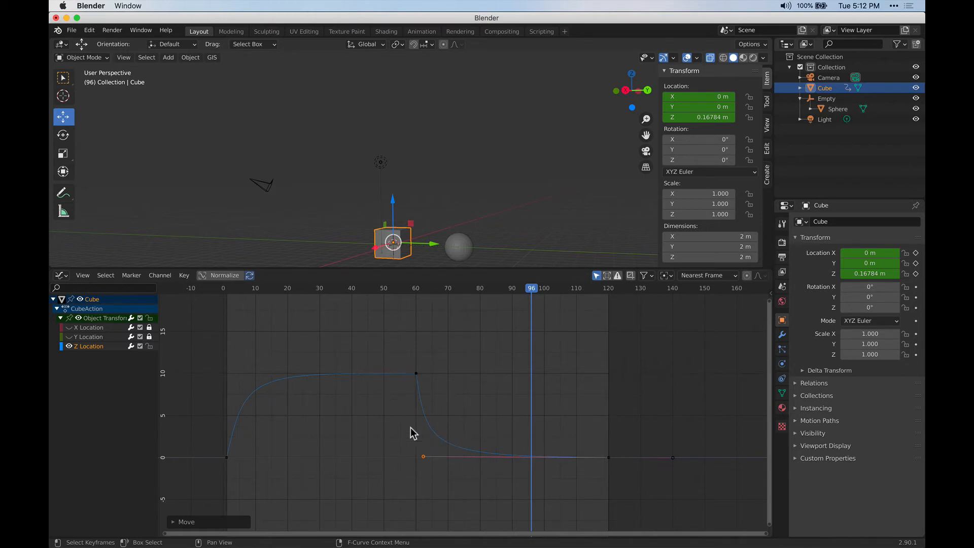
Step: Scrub back to frame 60, then play the animation from frame 1 to check the cube's steep drop, and stop
drag(528, 289, 416, 300)
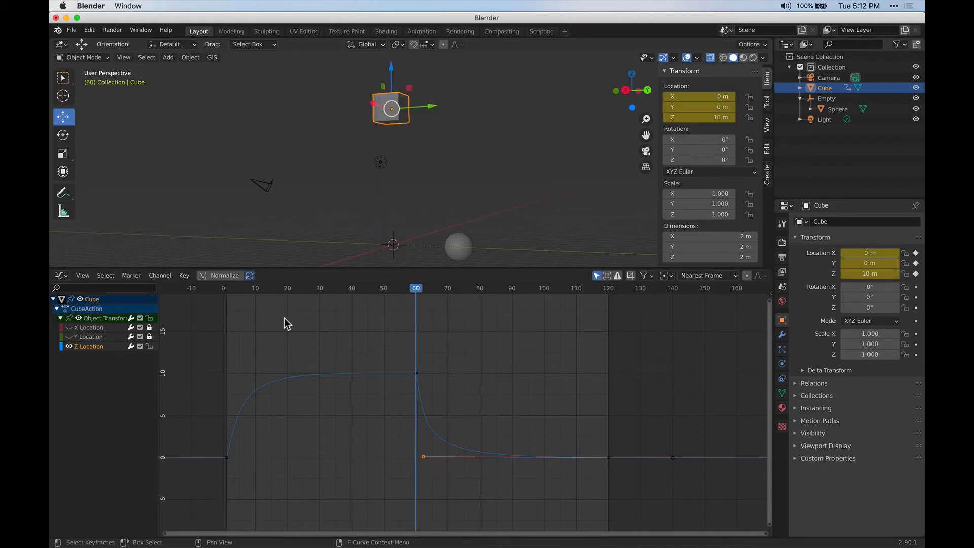
click(229, 294)
key(space)
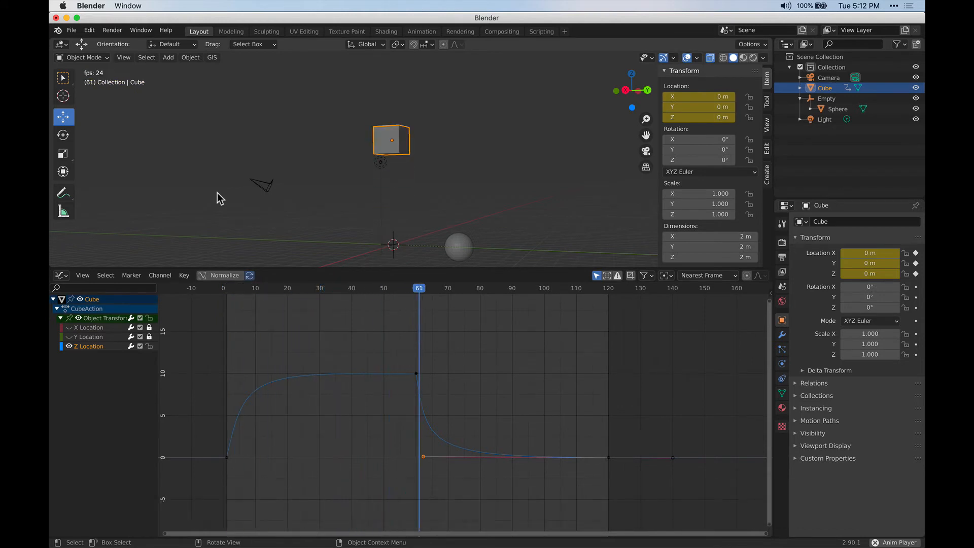
key(space)
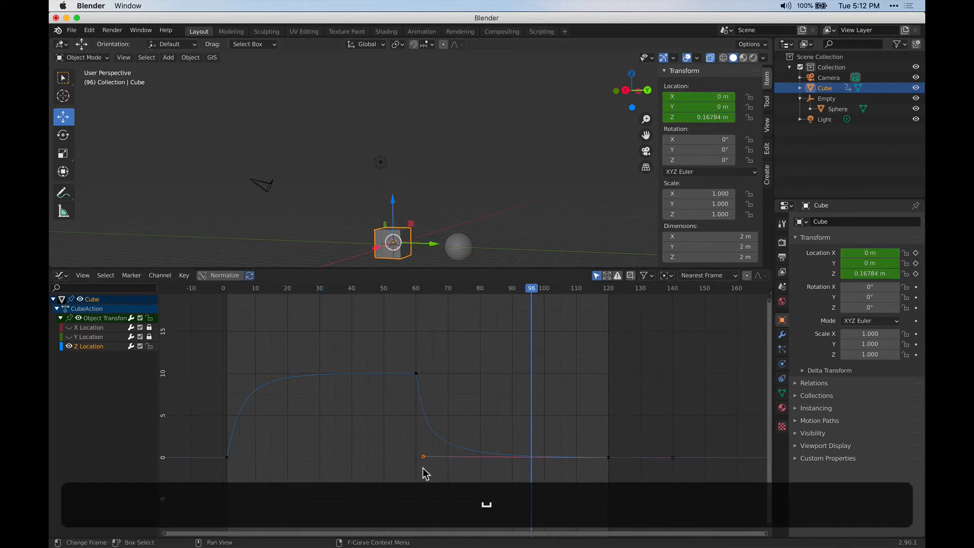
Step: Move the frame 120 keyframe's left handle to about frame 86 near value 0, and the frame 60 keyframe's left handle to about frame 19 near value 10
key(g)
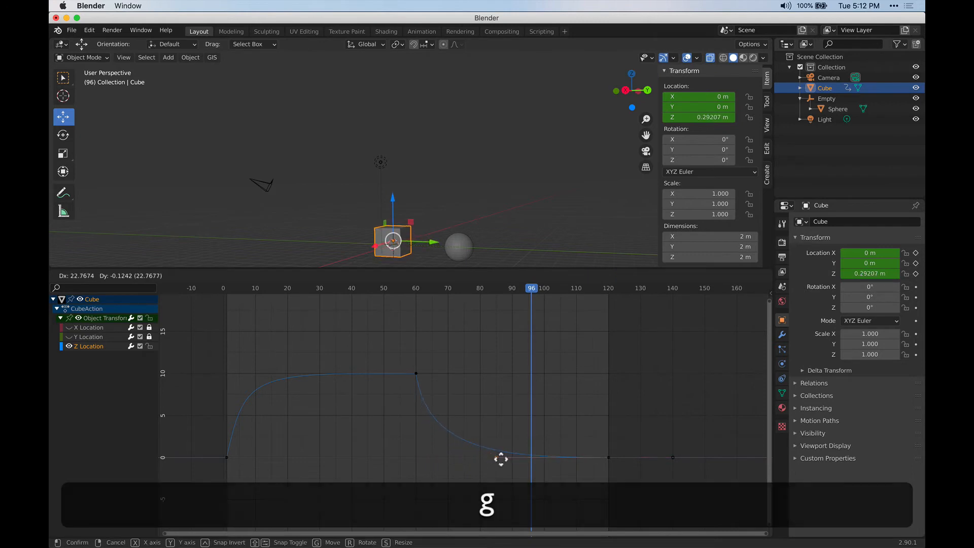
click(500, 458)
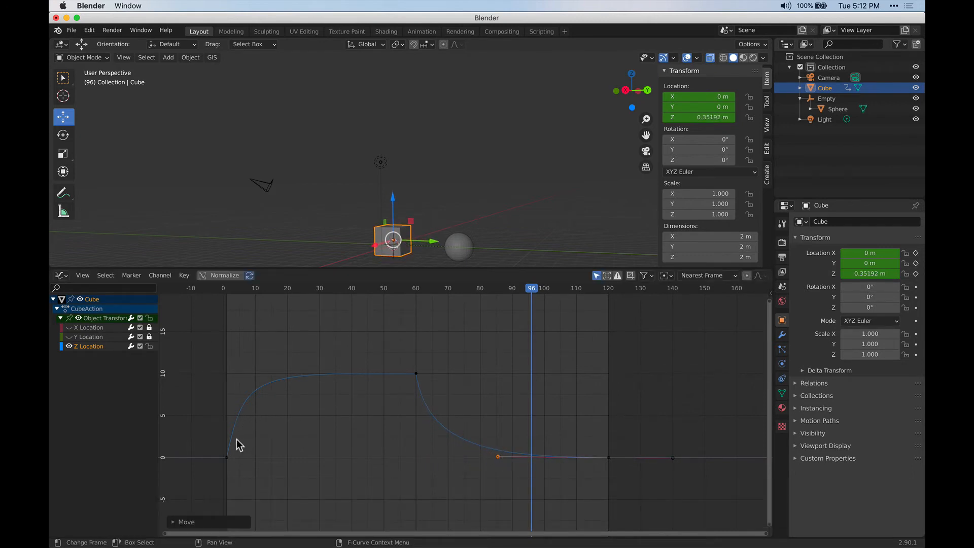
click(415, 373)
click(254, 374)
key(g)
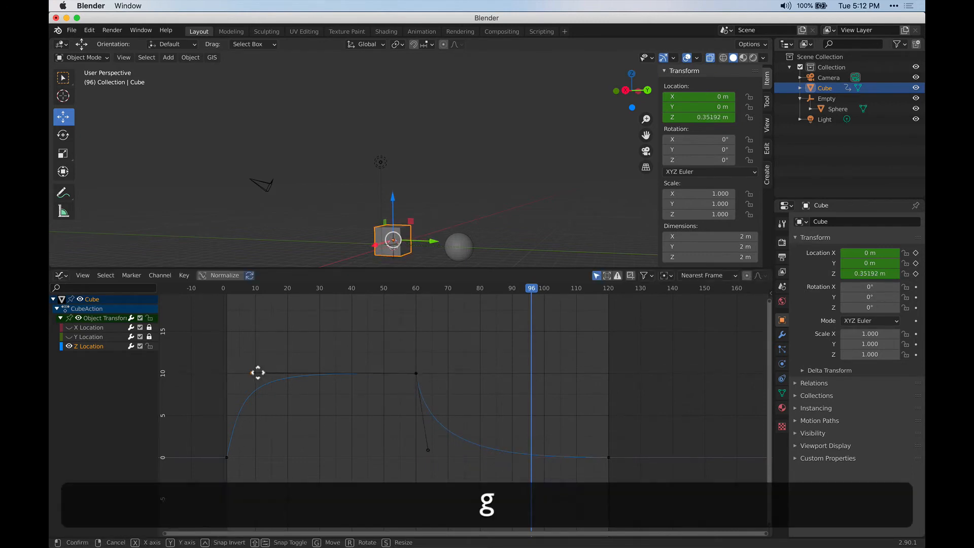
click(292, 378)
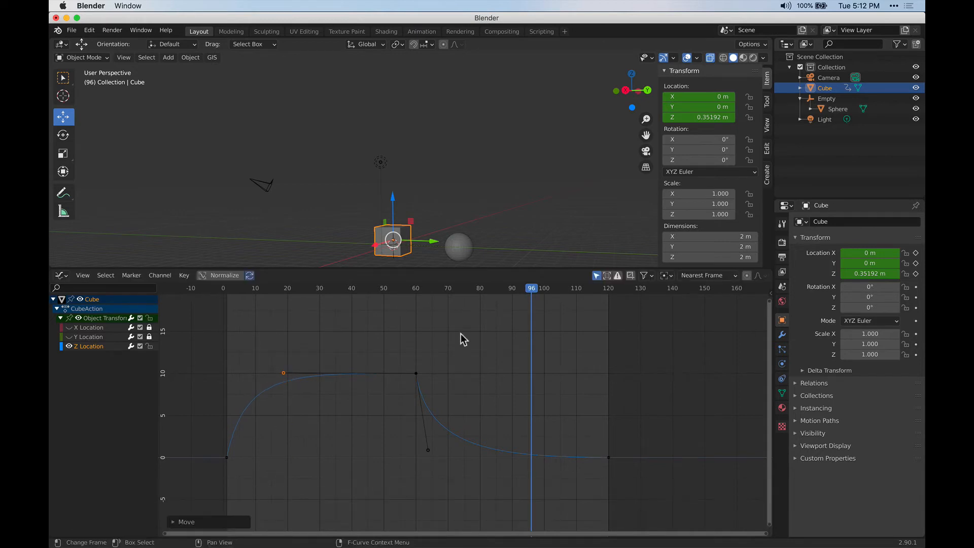
Step: Play the animation from frame 2 to check the softened rise and drop, then stop and select the frame 120 keyframe
click(230, 288)
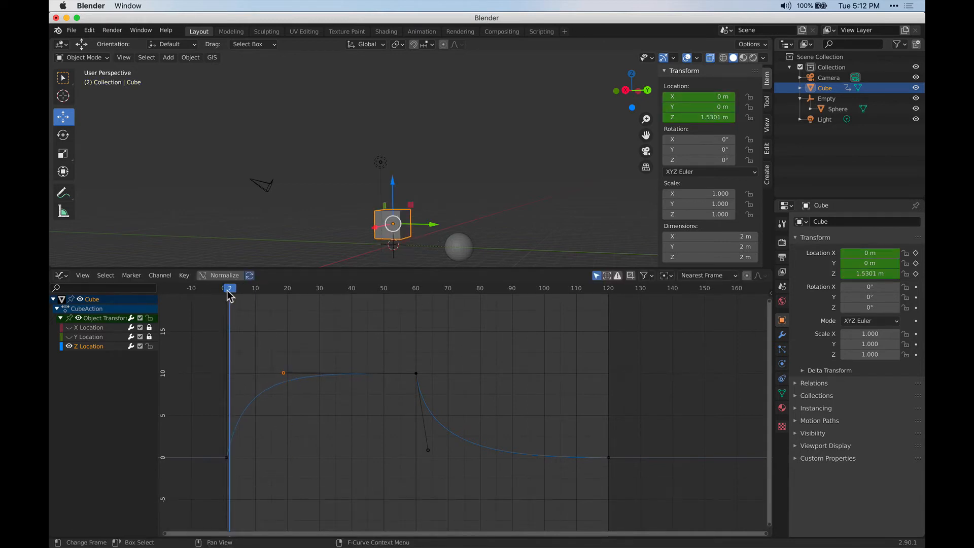
key(space)
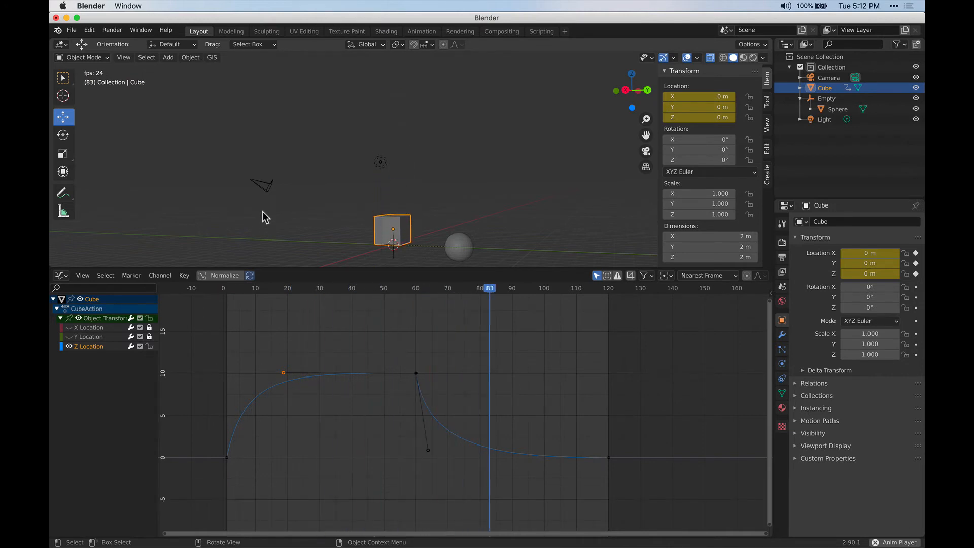
key(space)
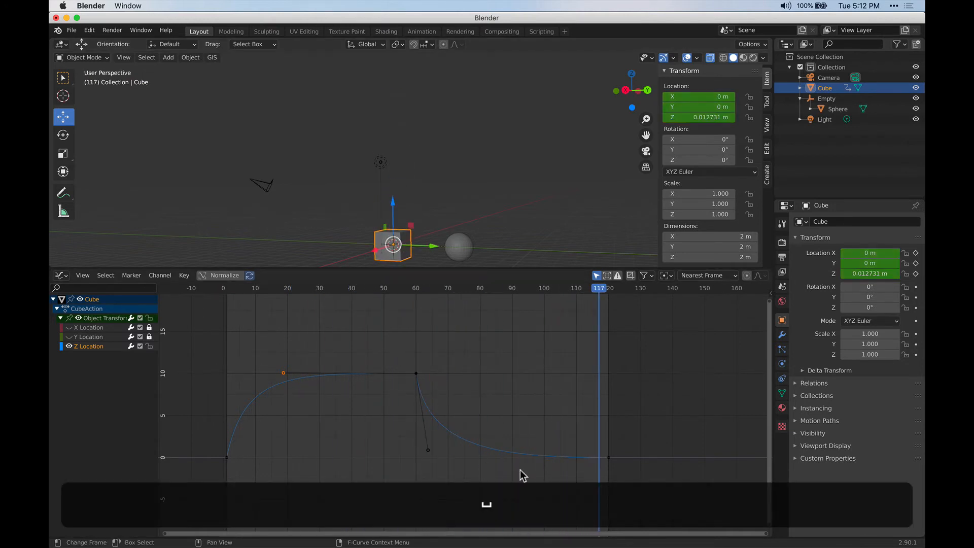
click(608, 457)
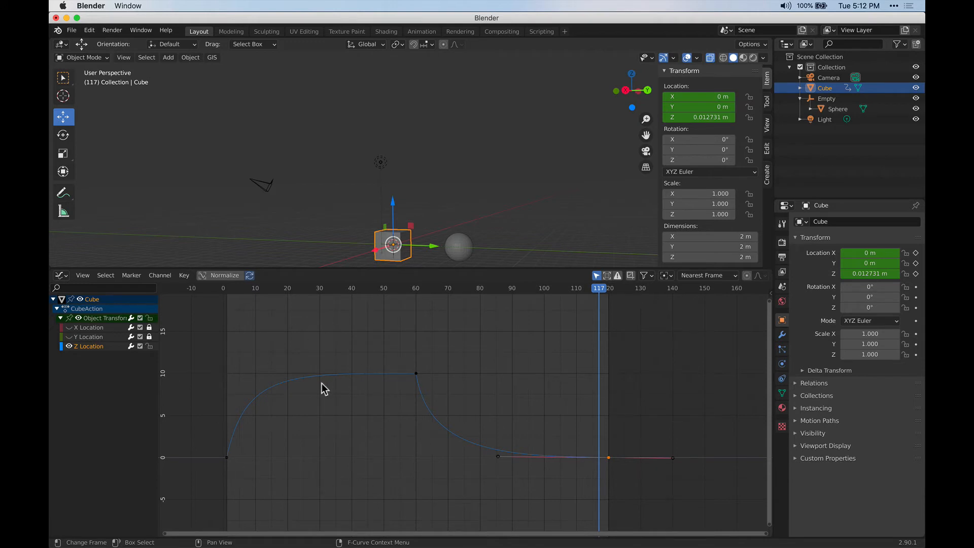
Step: Undo the handle edits until the Z Location curve is back to its smooth rise and fall with level handles at frame 60
key(super+z)
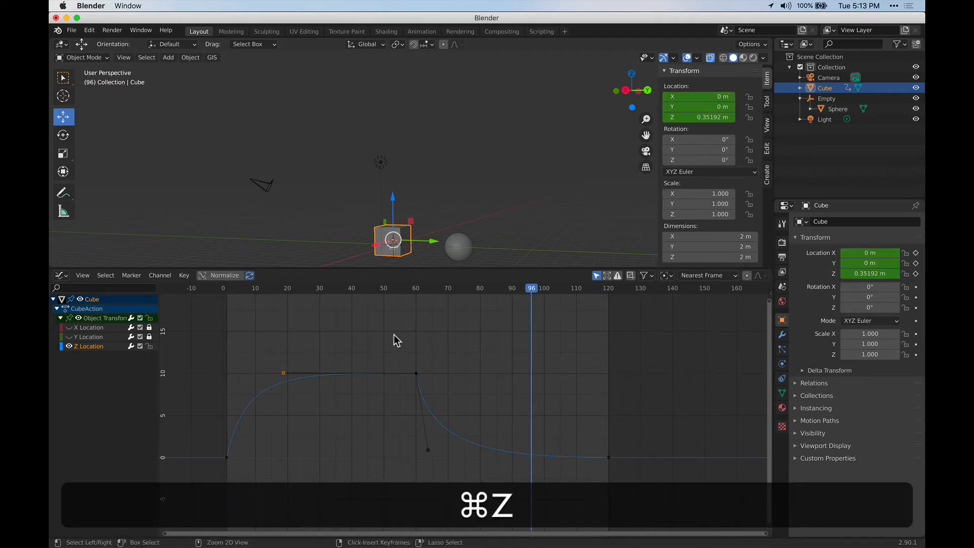
key(super+z)
key(super+z)
key(super+z)
key(super+z)
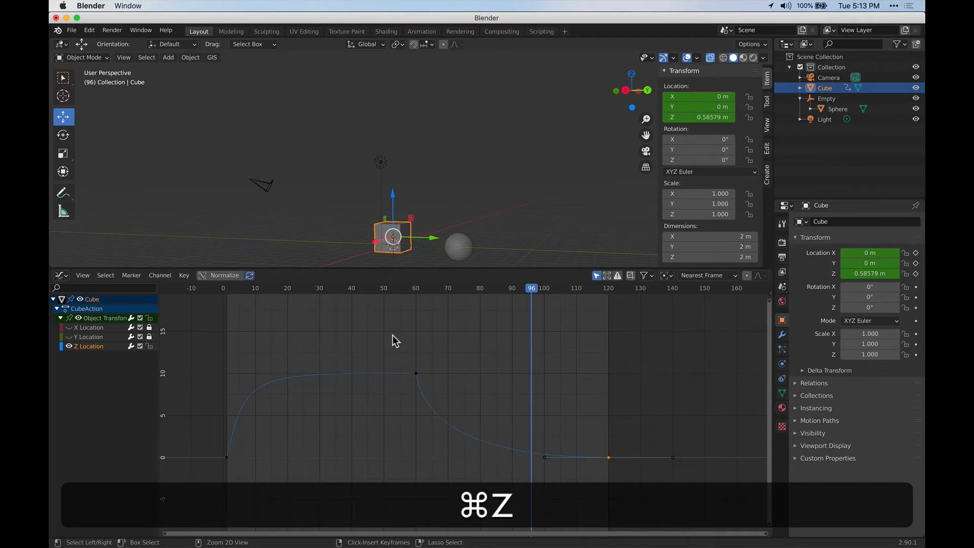
key(super+z)
key(super+z)
key(super+z)
key(super+z)
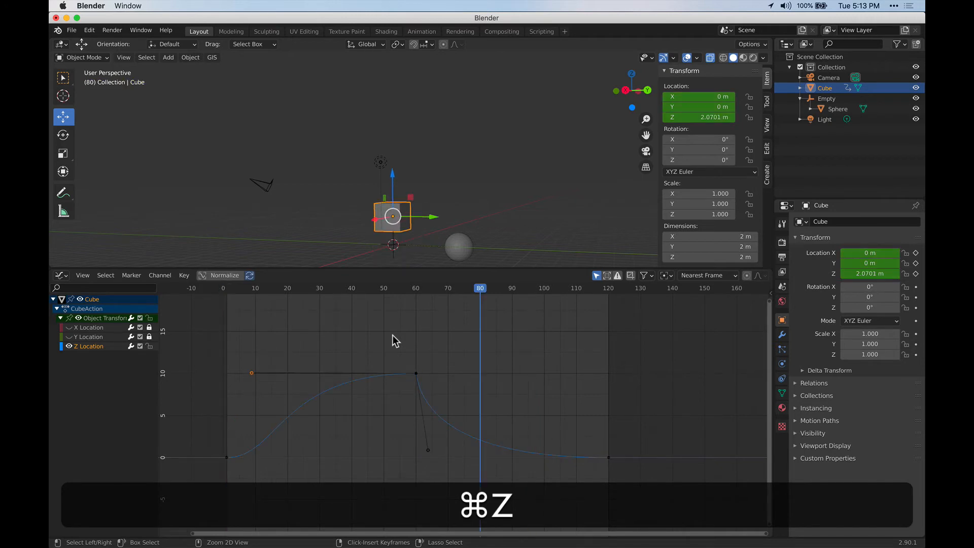
key(super+z)
key(super+z)
key(super+z)
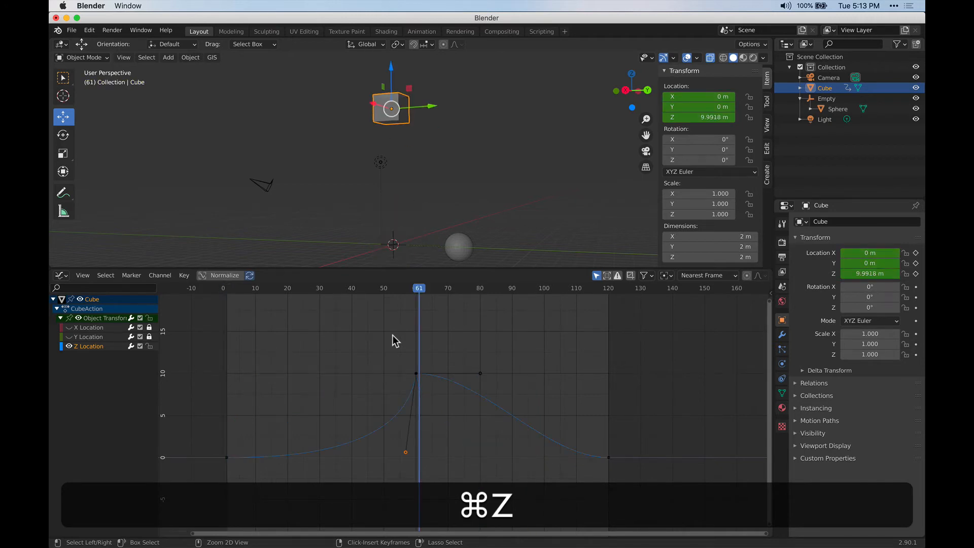
key(super+z)
key(super+z)
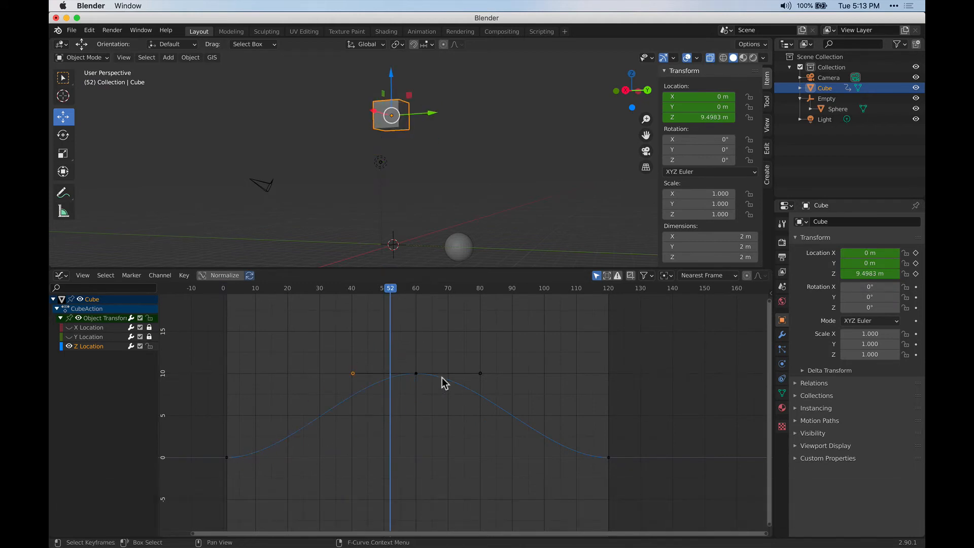
Step: Scrub through the smooth motion and back to frame 1, then enlarge the 3D viewport over the curve editor and play the animation
drag(389, 293, 607, 327)
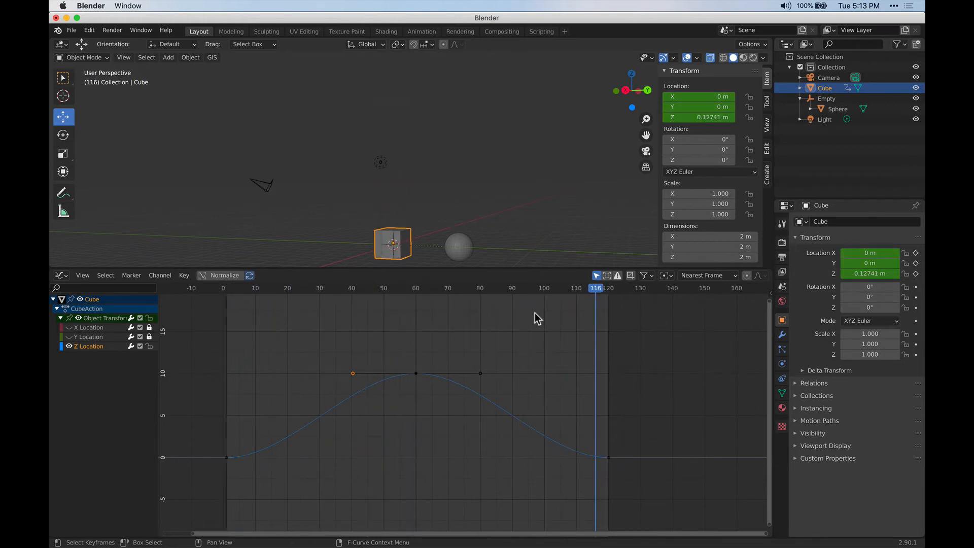
drag(250, 335, 227, 290)
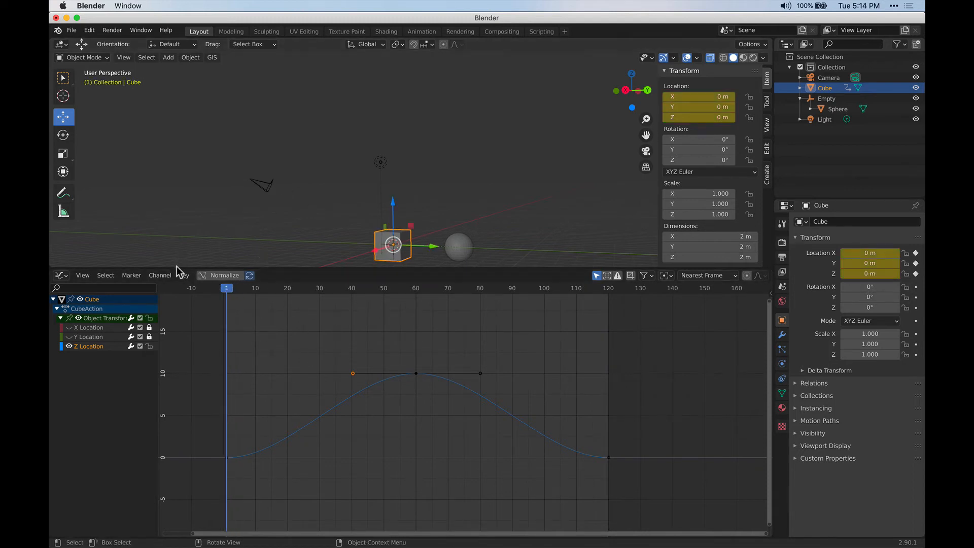
drag(178, 268, 365, 429)
key(space)
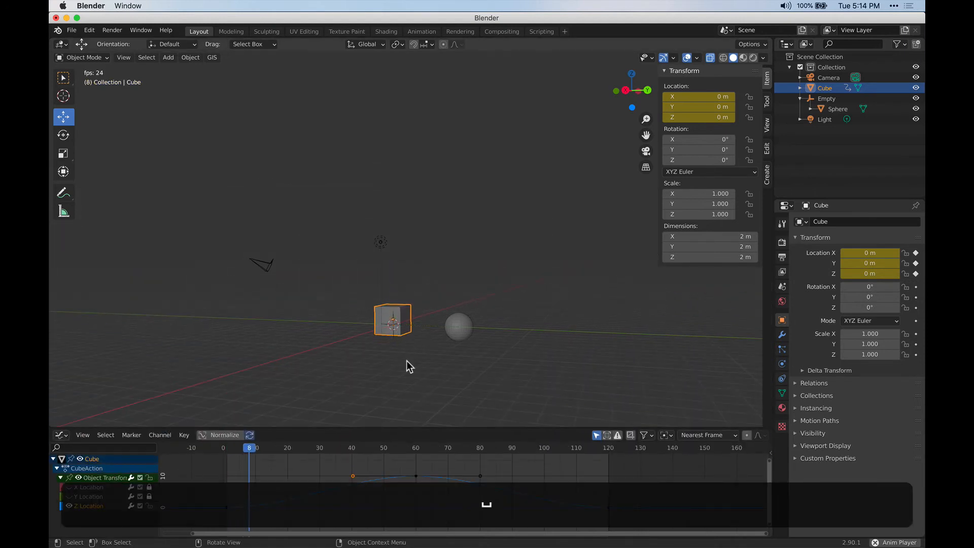
Step: At frame 1, parent the empty to the cube using Object (Keep Transform)
click(395, 324)
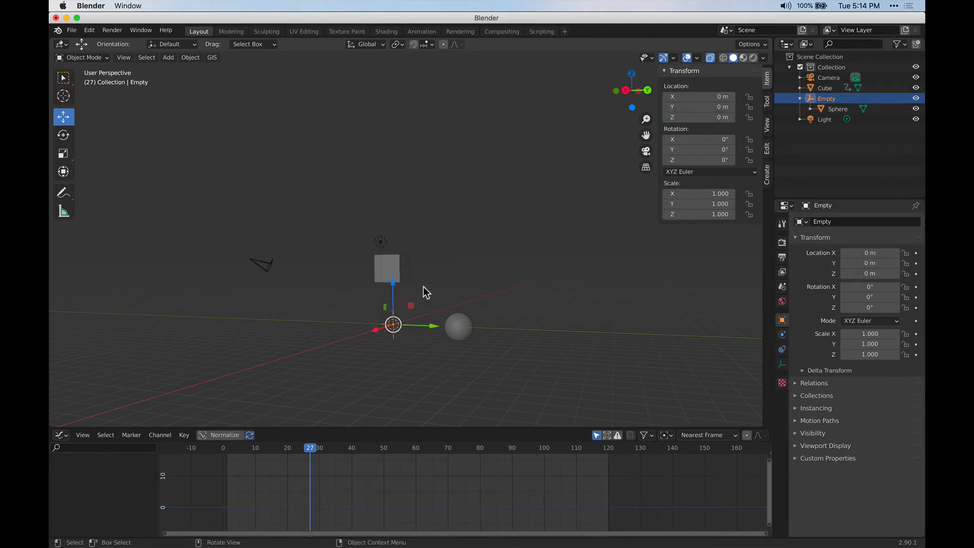
click(225, 448)
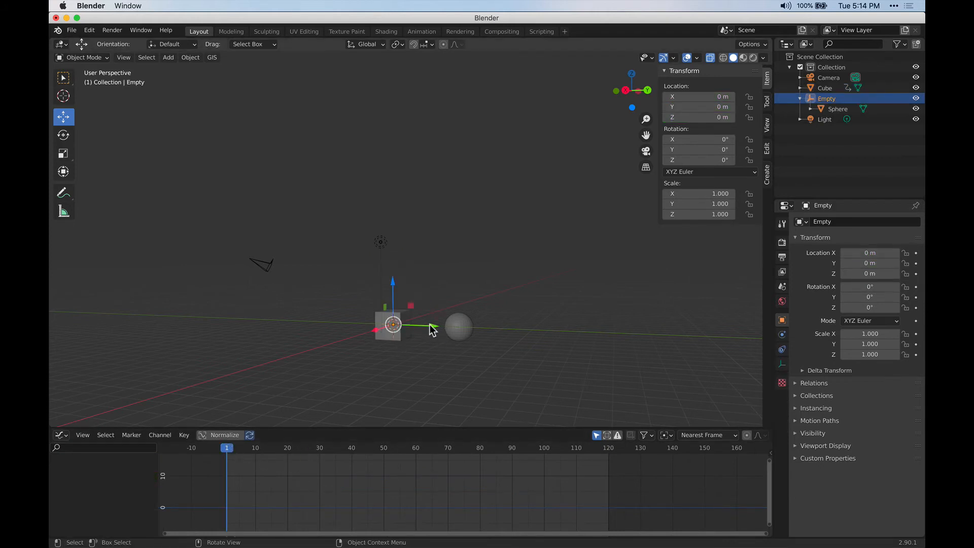
key(shift)
shift+click(384, 342)
scroll(379, 385, up, 5)
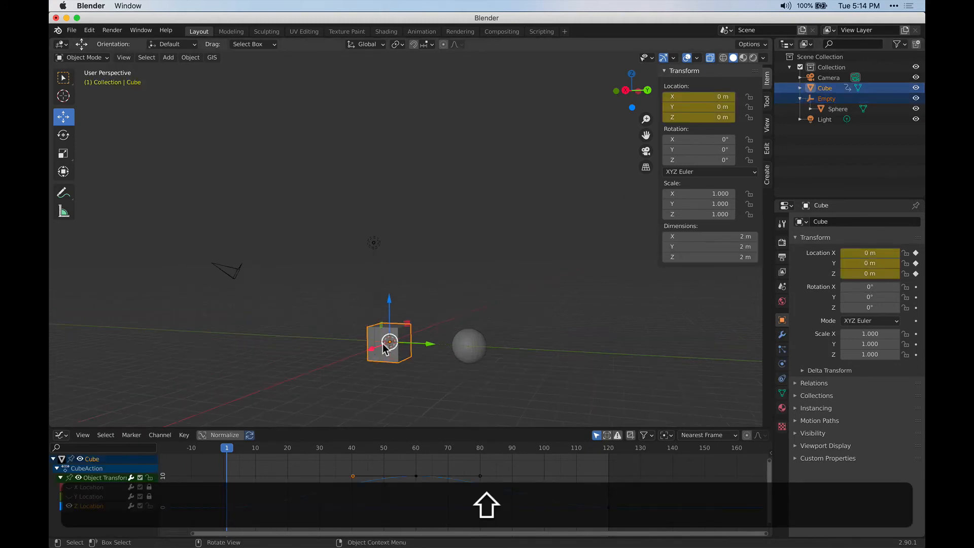
scroll(382, 391, down, 5)
middle_drag(387, 213, 398, 320)
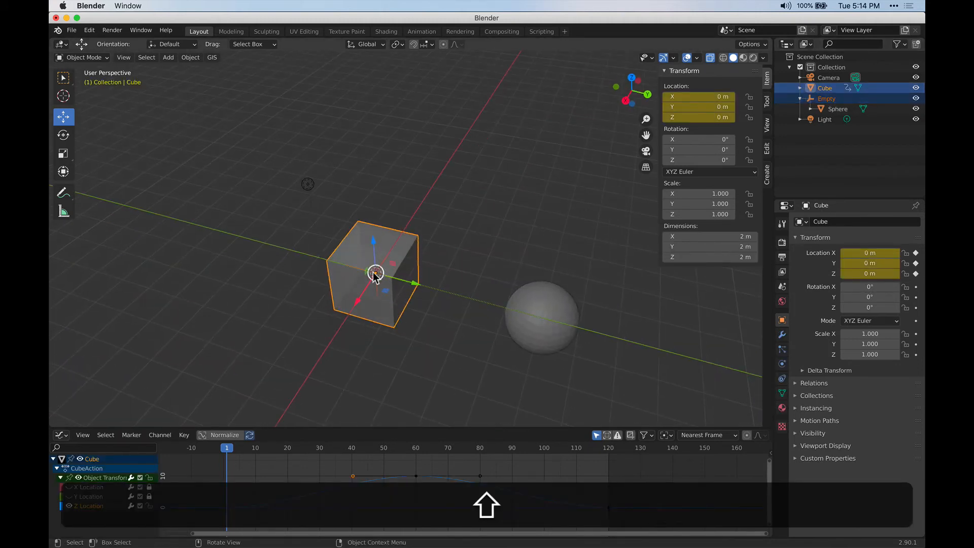
key(super+p)
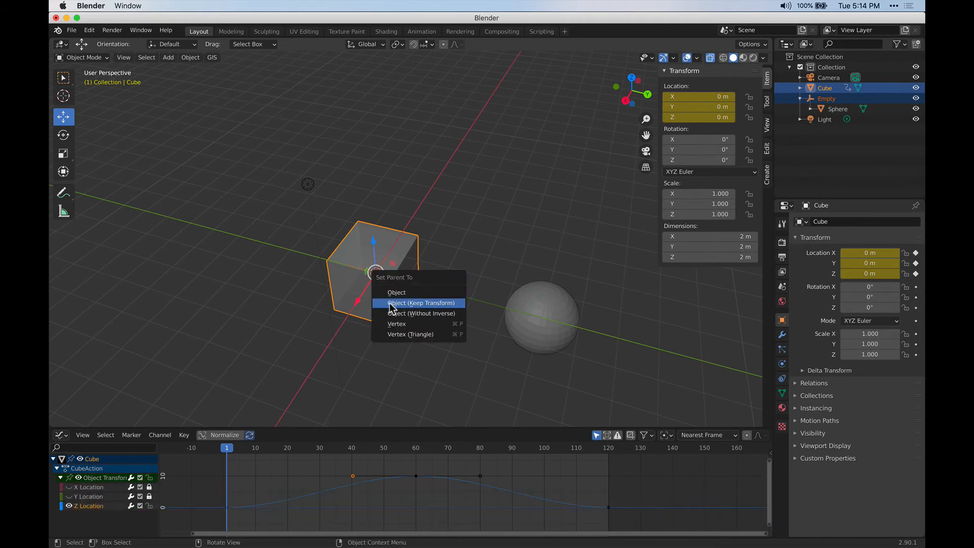
click(425, 302)
Step: Expand the cube's hierarchy to inspect the nested empty and sphere, then deselect everything
middle_drag(428, 306, 578, 239)
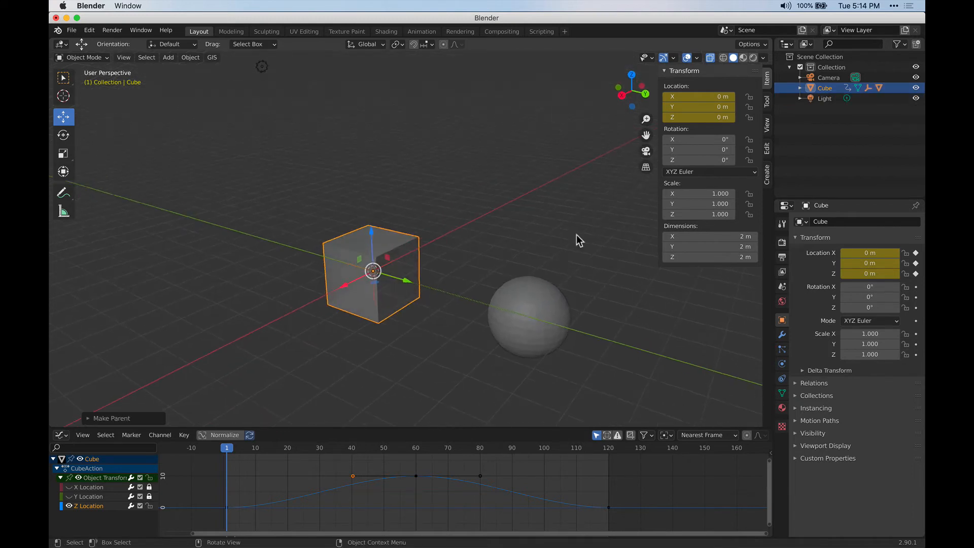
click(800, 88)
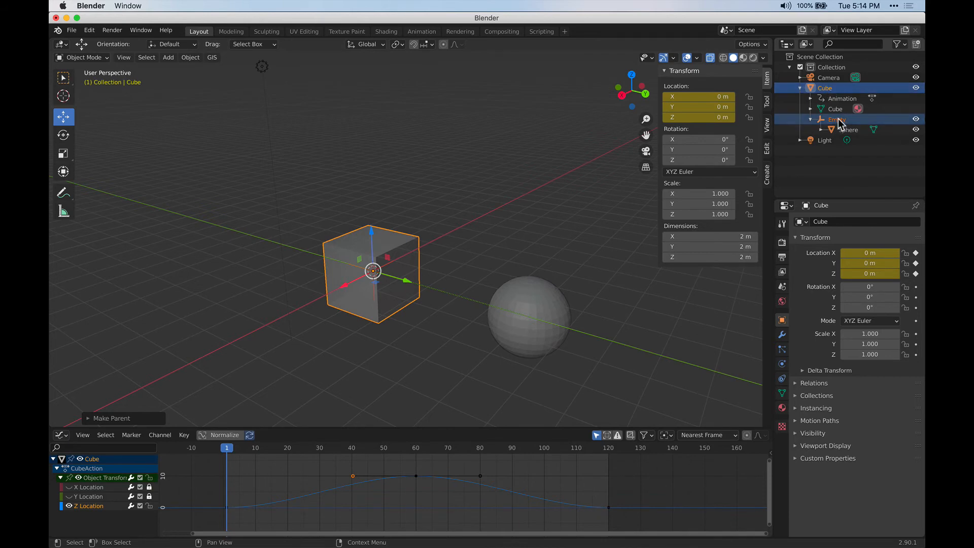
click(558, 205)
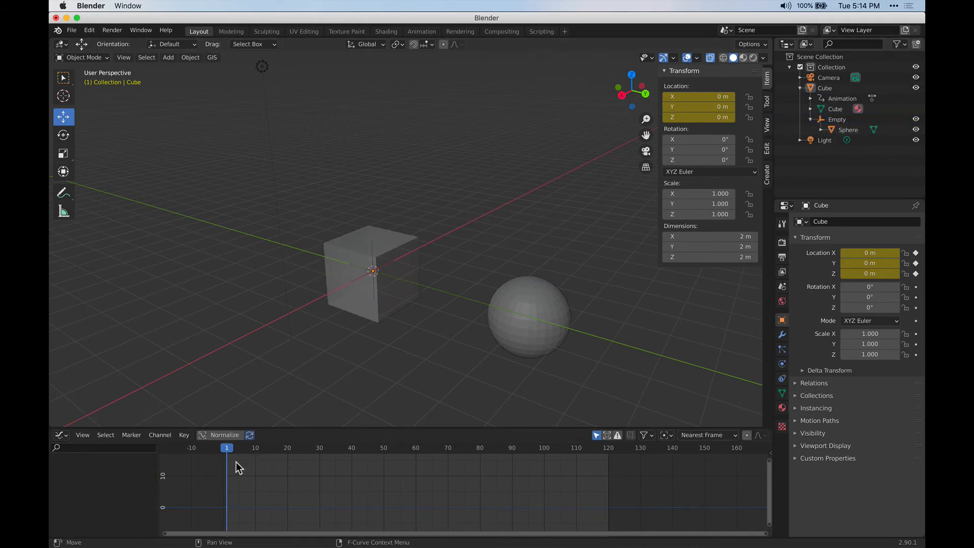
Step: Play the animation to check that the sphere follows the cube, then stop and return to frame 1
key(space)
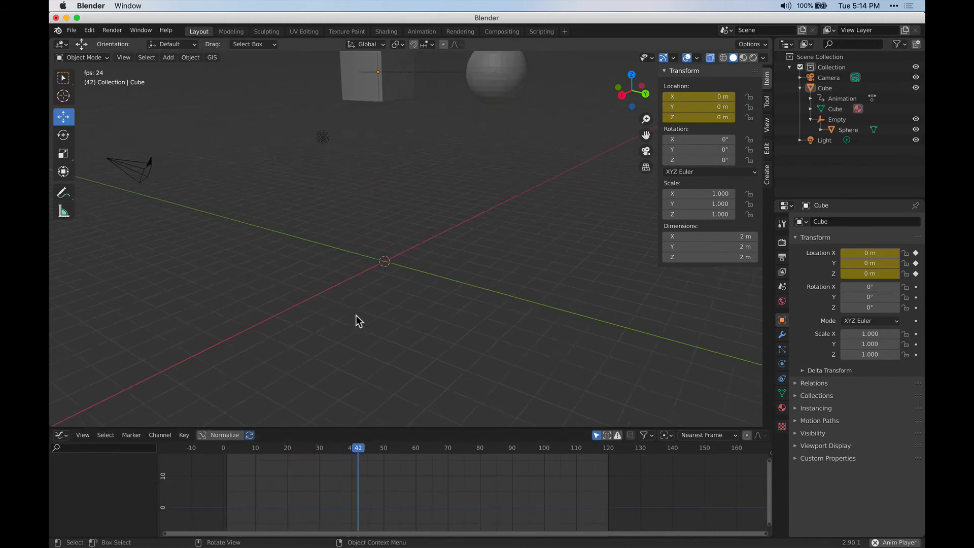
scroll(355, 321, down, 5)
key(space)
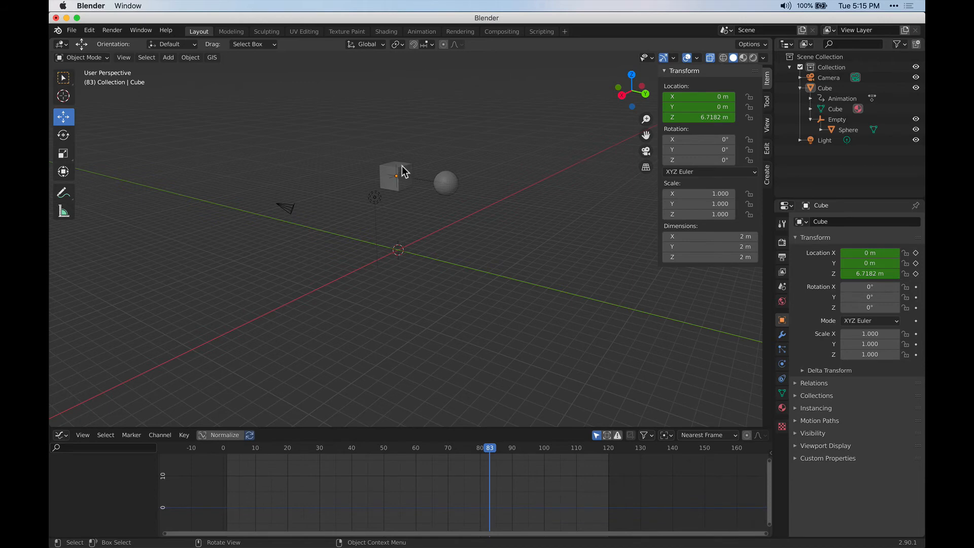
click(220, 444)
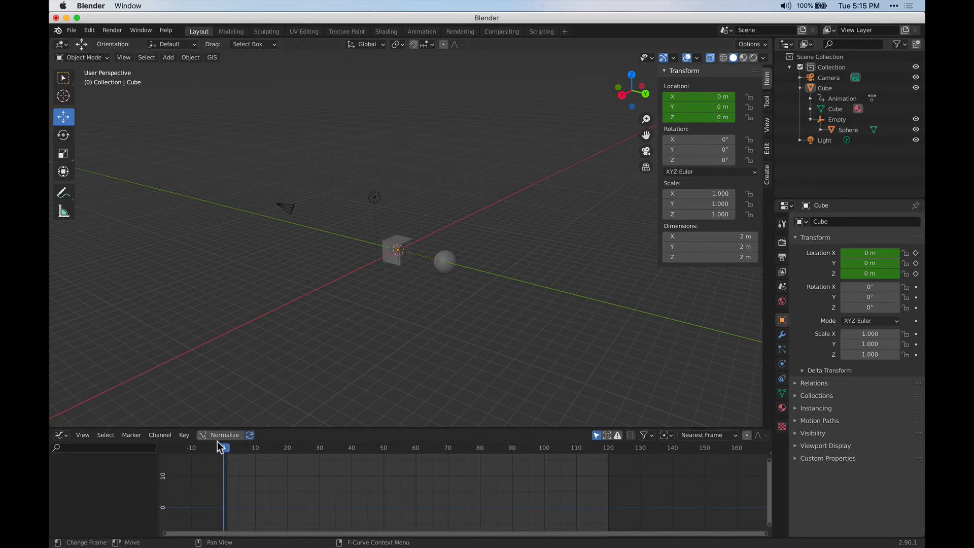
drag(219, 446, 227, 446)
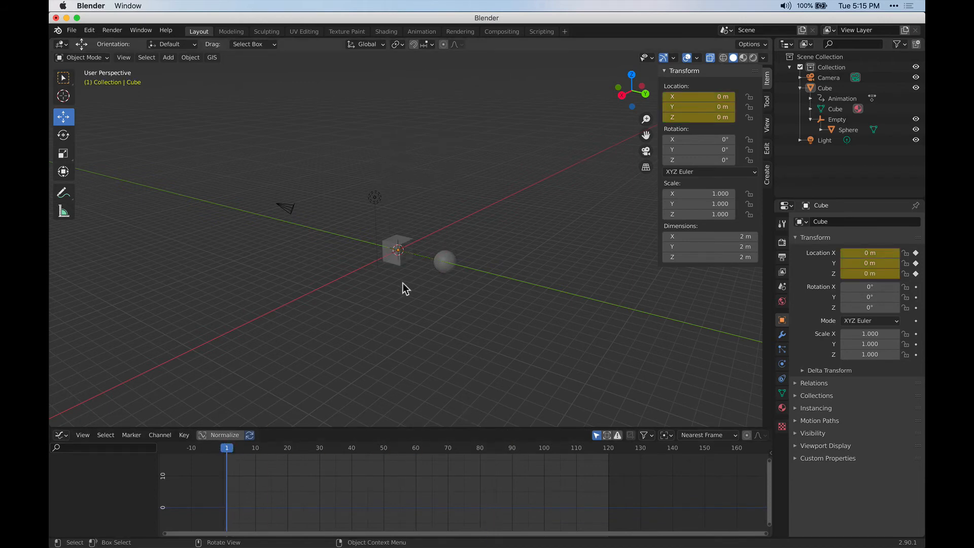
Step: Try rotating the sphere about its own Z axis, then undo the rotation
scroll(387, 250, up, 4)
scroll(450, 271, up, 4)
shift+middle_drag(474, 299, 416, 236)
click(489, 226)
scroll(456, 227, down, 4)
middle_drag(359, 290, 377, 293)
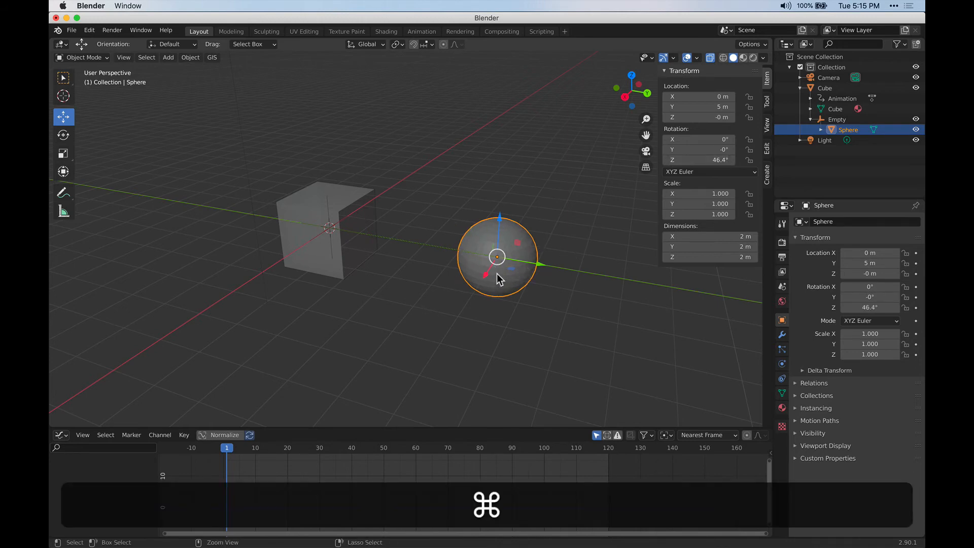
key(super+z)
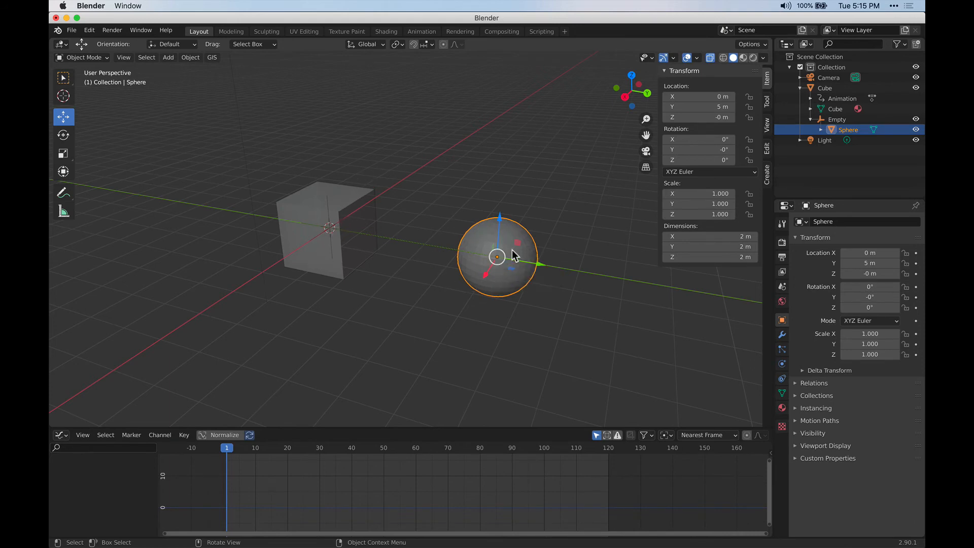
Step: Try rotating the empty about Z, undo it, and keyframe the empty's 0° rotation at frame 1
click(326, 198)
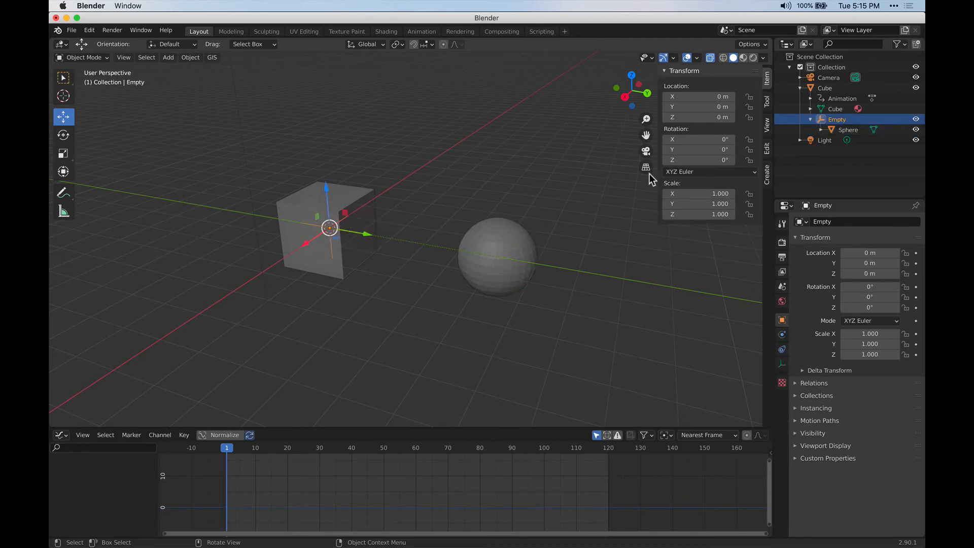
drag(675, 162, 708, 162)
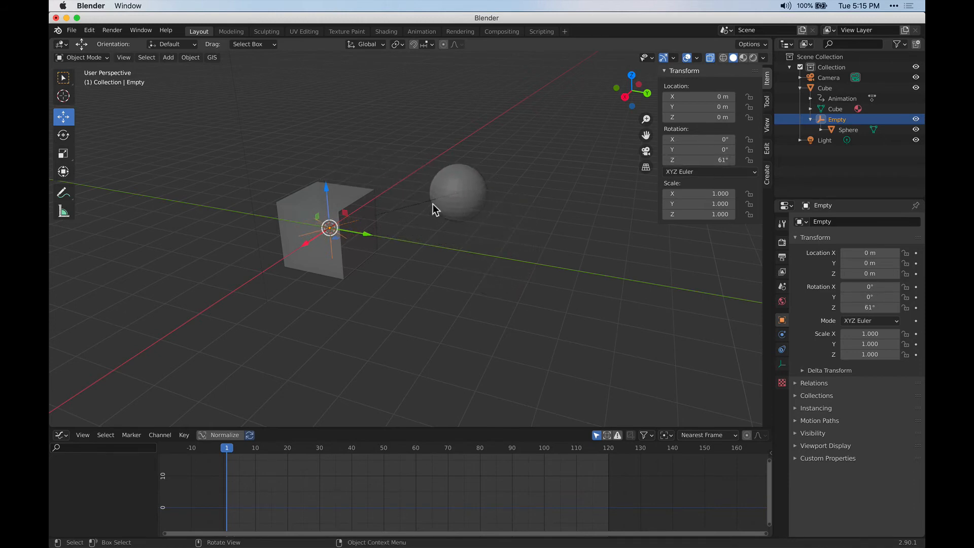
key(super+z)
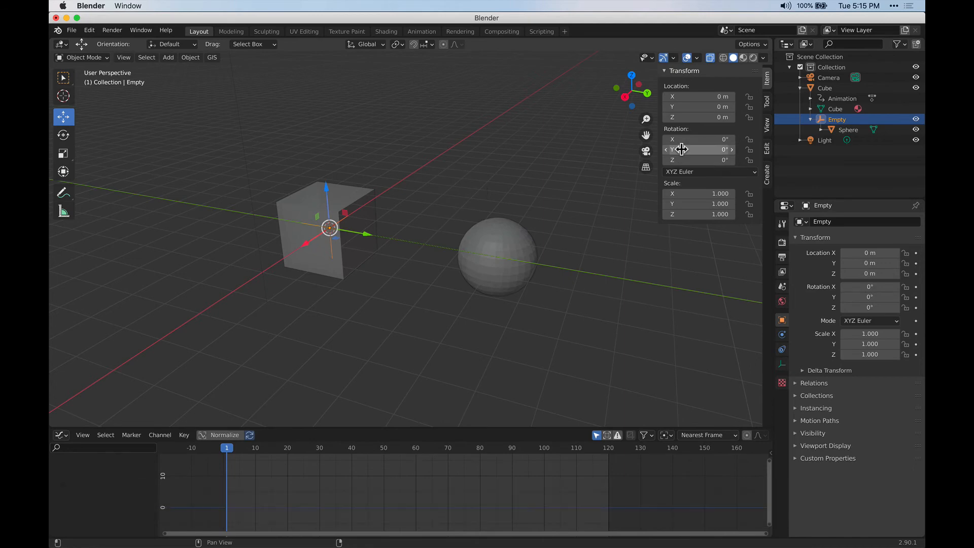
key(i)
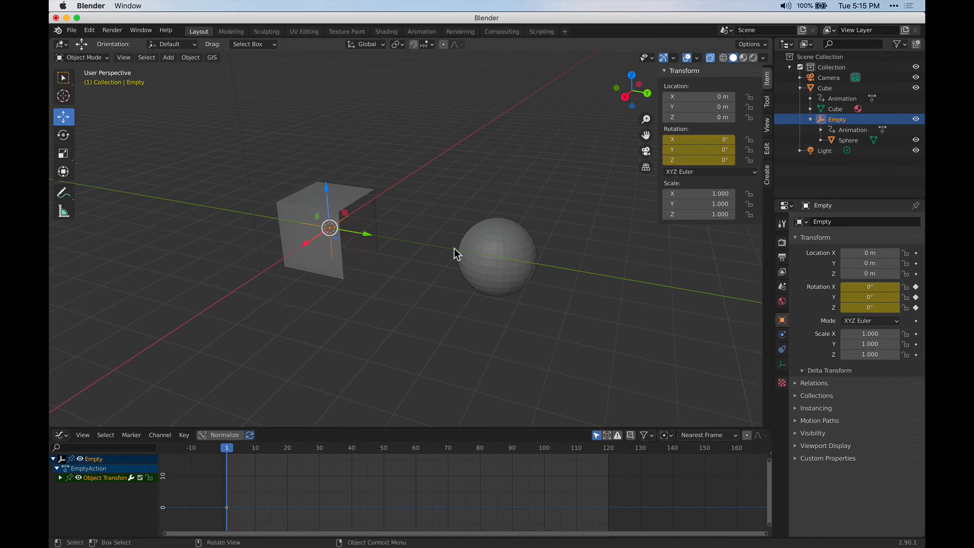
Step: Move to frame 120, then switch to Calculator and multiply 360 by 2 to work out two full turns
click(607, 451)
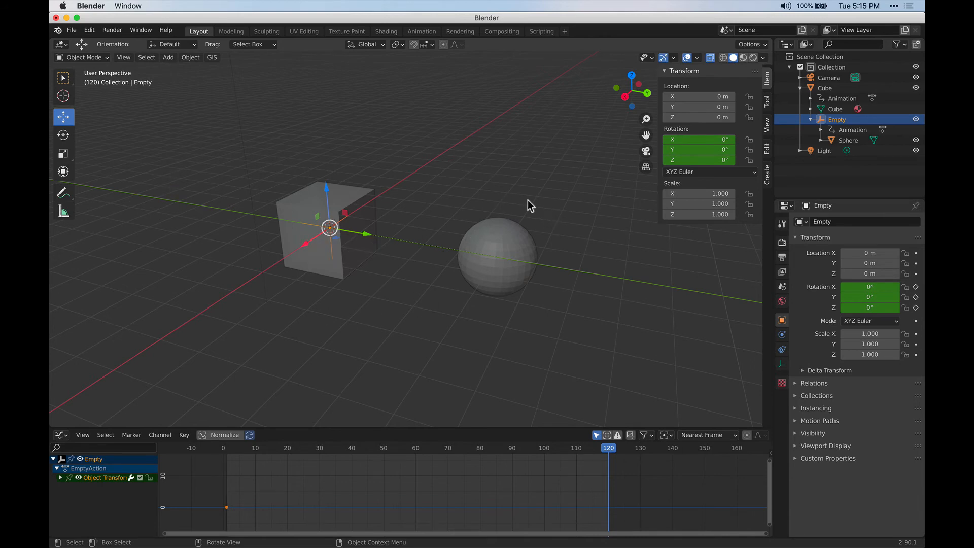
key(super+space)
text(cal)
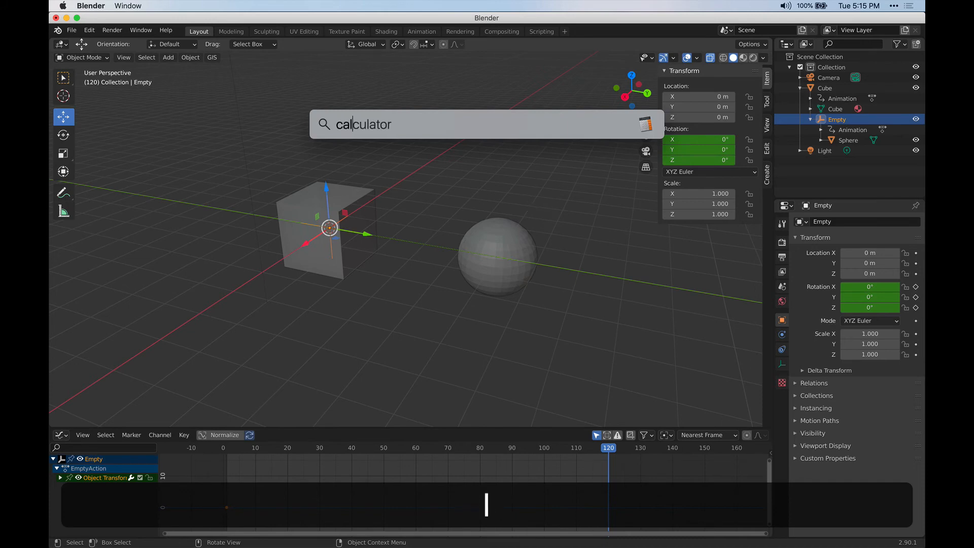
key(Return)
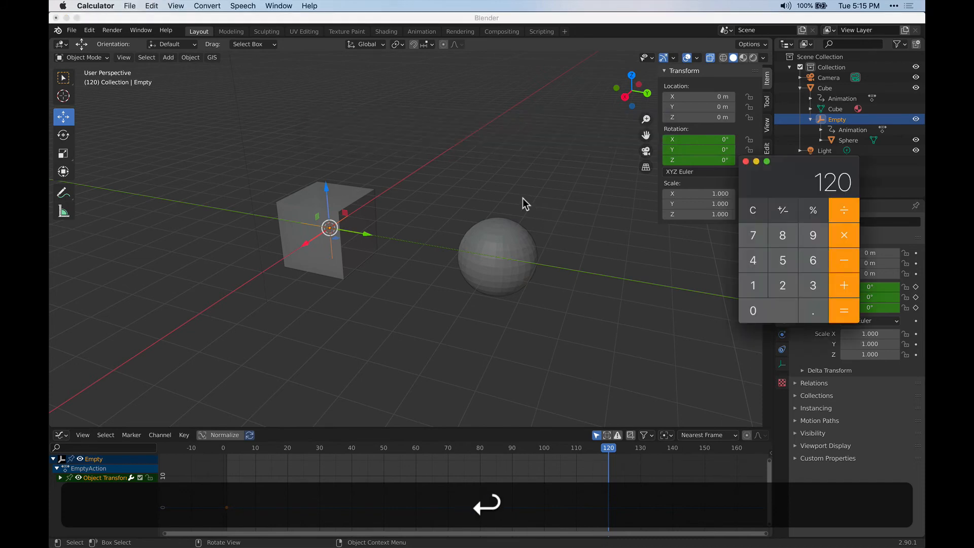
click(752, 210)
drag(793, 180, 840, 117)
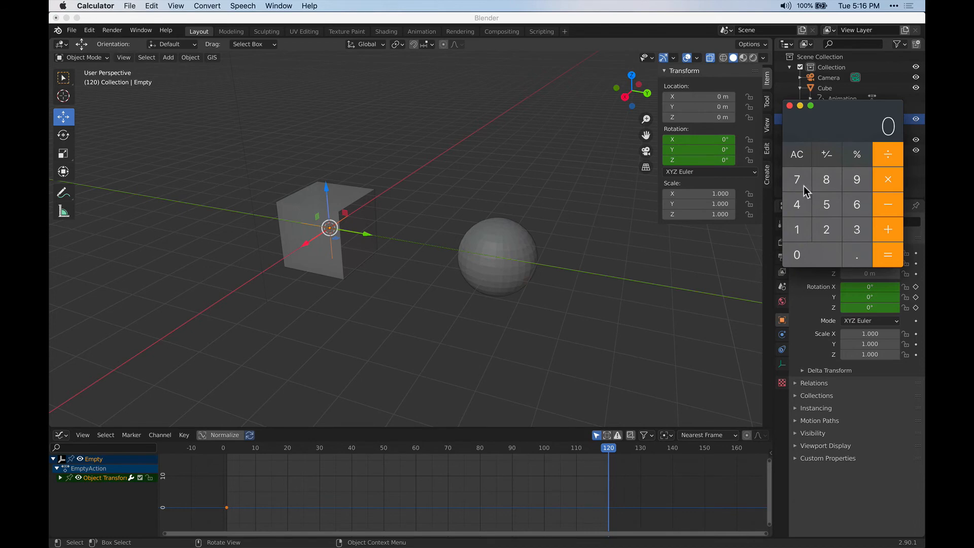
click(821, 229)
click(858, 231)
click(857, 206)
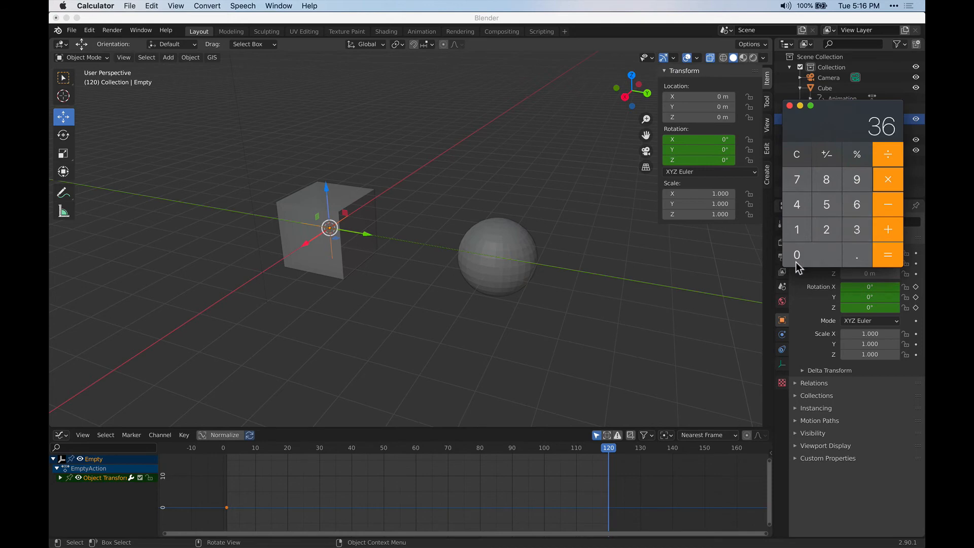
click(798, 255)
click(888, 182)
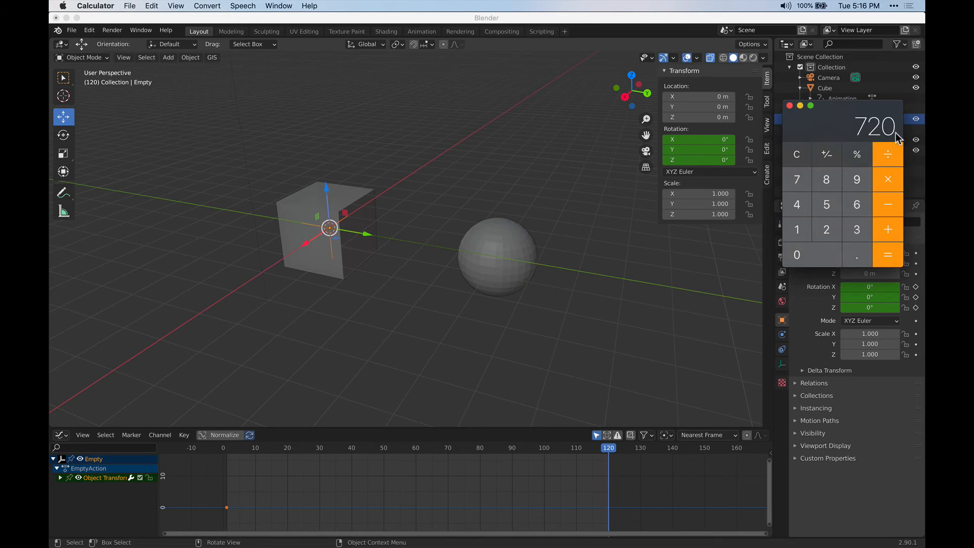
Step: Back in Blender, set the empty's Z rotation to 720° and keyframe its rotation at frame 120
click(709, 161)
click(708, 160)
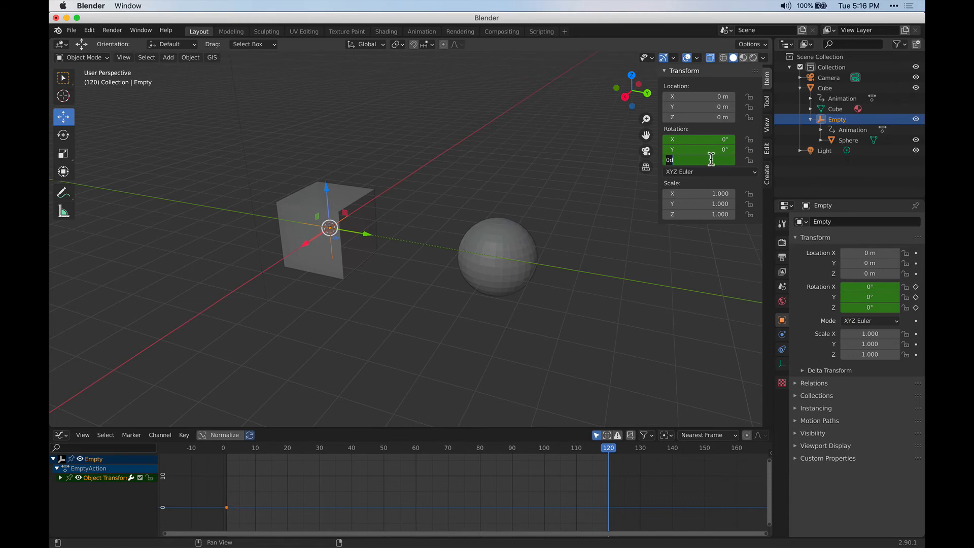
text(720)
key(Return)
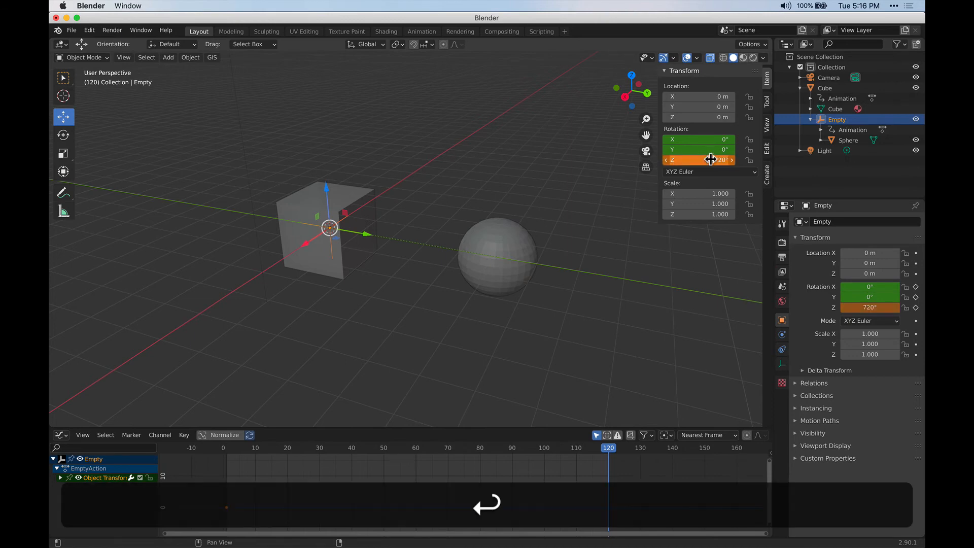
key(i)
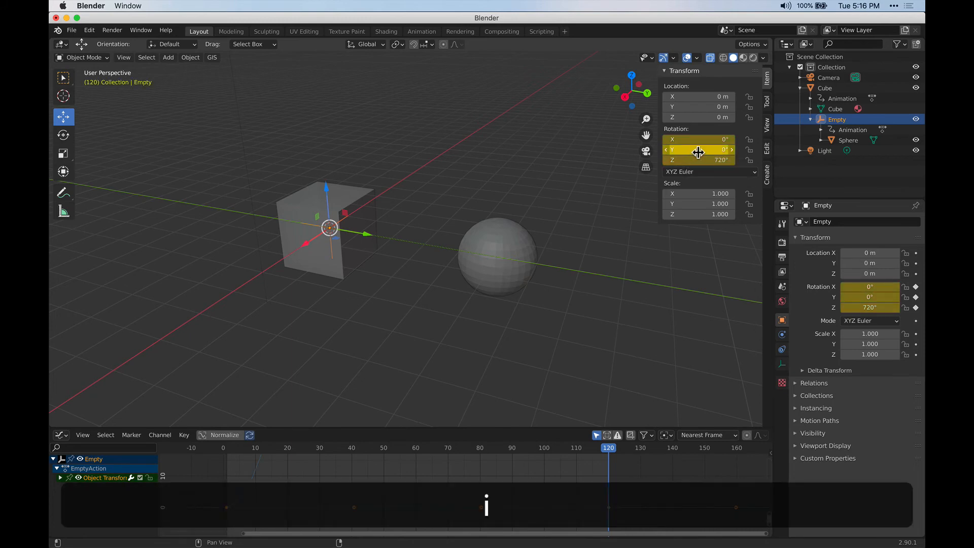
mouse_move(621, 452)
mouse_down()
mouse_move(589, 452)
mouse_move(609, 454)
mouse_up()
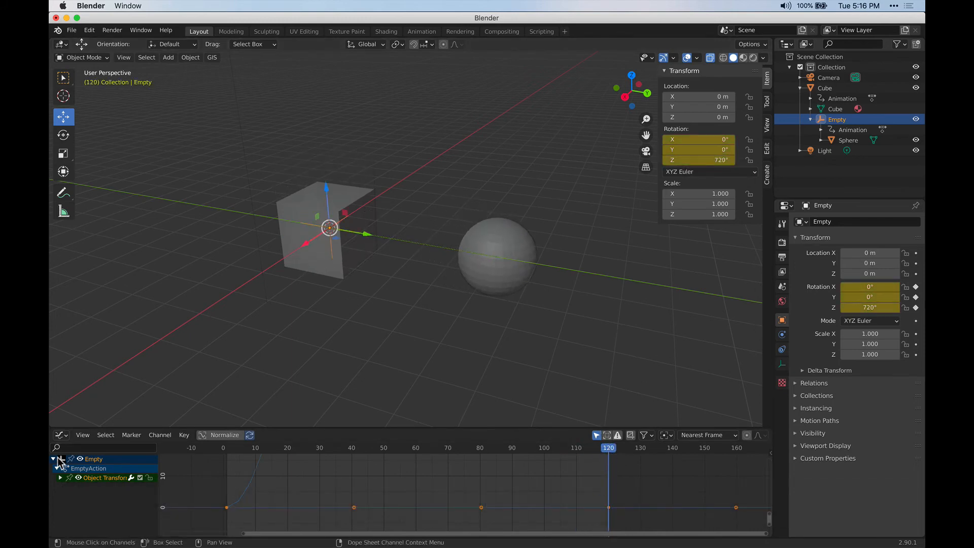
Step: Show the Timeline in place of the Graph Editor, then play and scrub the sphere's orbit up to frame 120
click(61, 435)
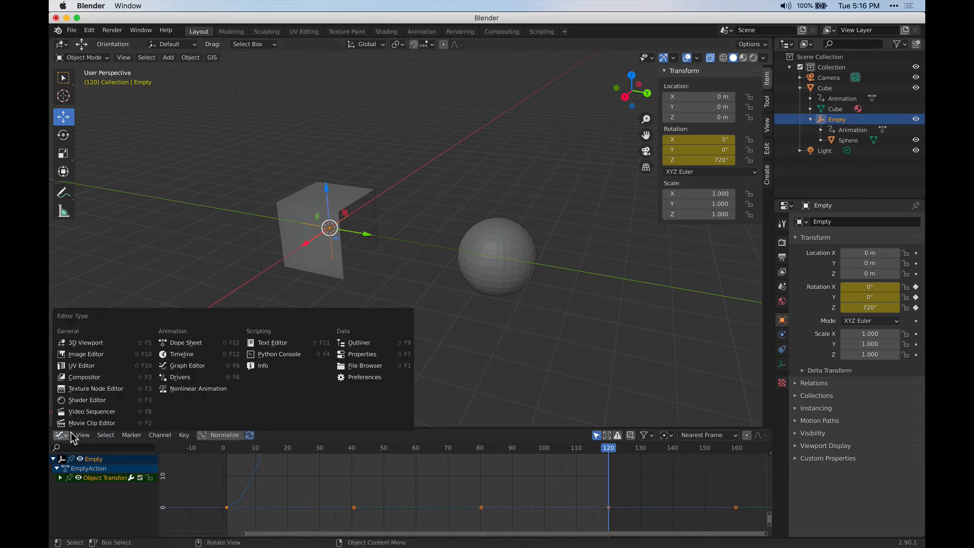
click(182, 354)
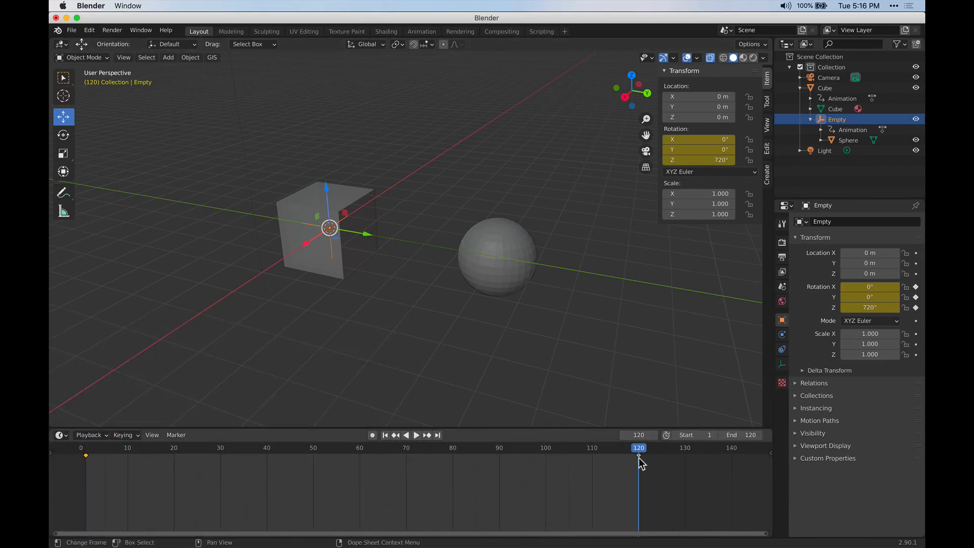
key(space)
drag(87, 452, 638, 485)
scroll(446, 274, down, 5)
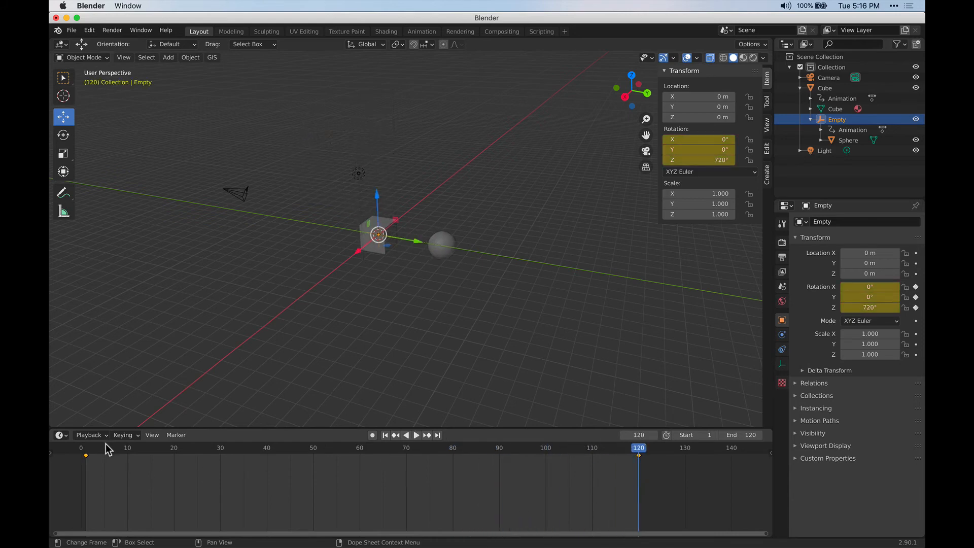
Step: Switch the Timeline area back to the Graph Editor and enlarge it over the 3D viewport
click(61, 435)
click(209, 367)
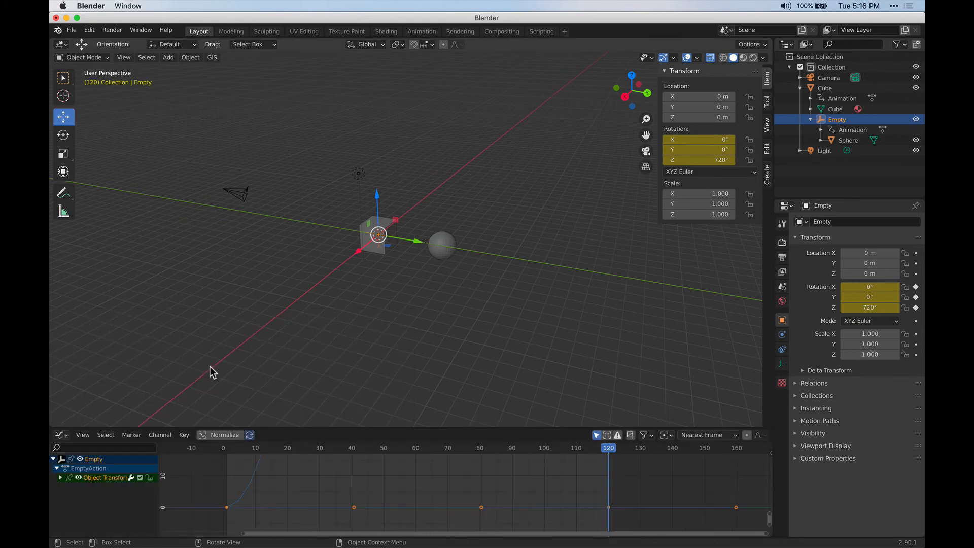
scroll(255, 494, down, 7)
scroll(477, 476, down, 4)
shift+middle_drag(474, 474, 446, 507)
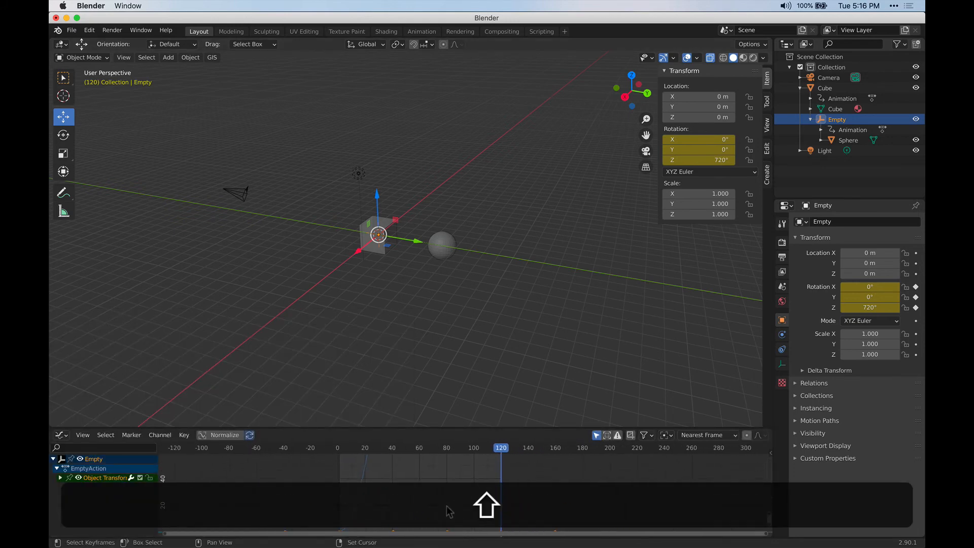
scroll(353, 486, down, 6)
scroll(406, 482, down, 5)
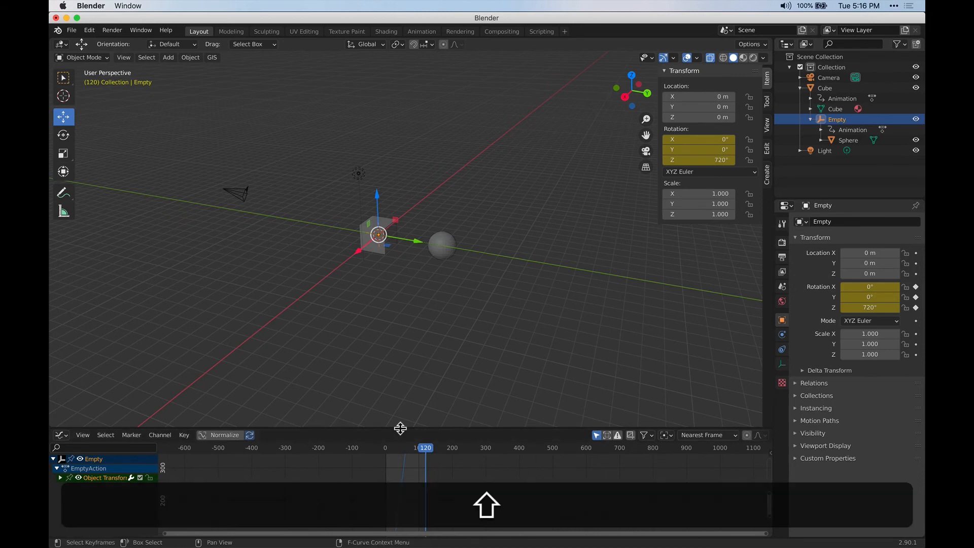
drag(400, 428, 409, 233)
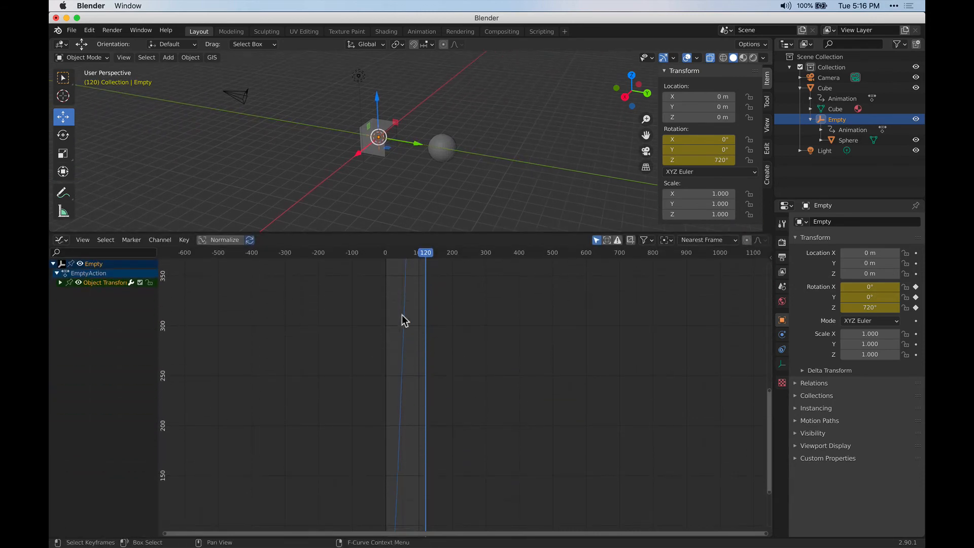
Step: Examine the empty's rotation curve between frames 1 and 120, maximizing the Graph Editor and restoring the layout
scroll(423, 374, up, 3)
scroll(346, 395, up, 2)
middle_drag(339, 391, 591, 409)
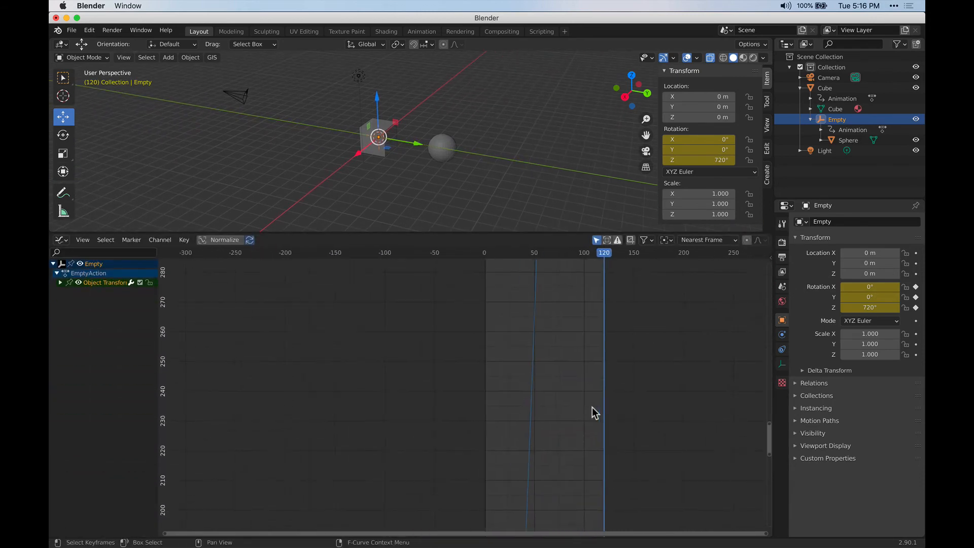
scroll(401, 326, right, 5)
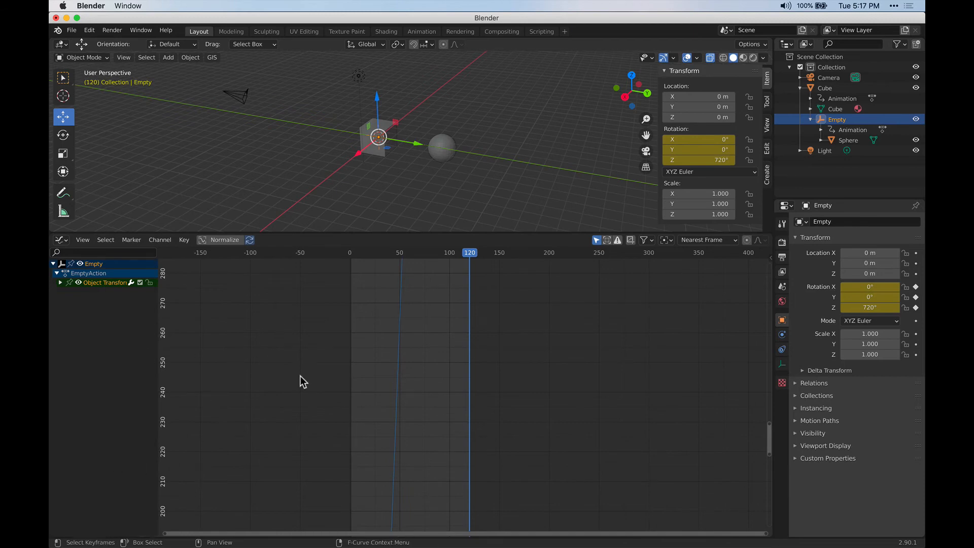
key(ctrl+space)
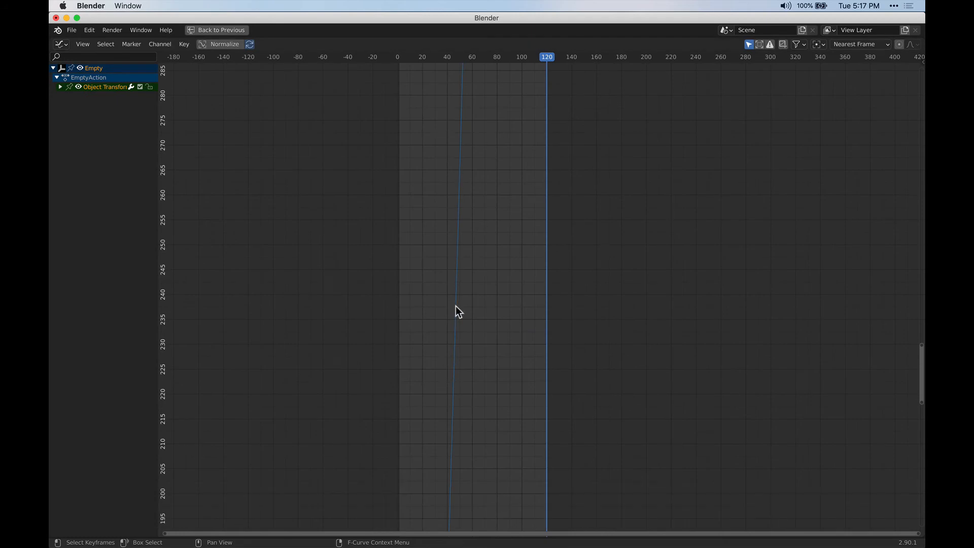
key(ctrl+space)
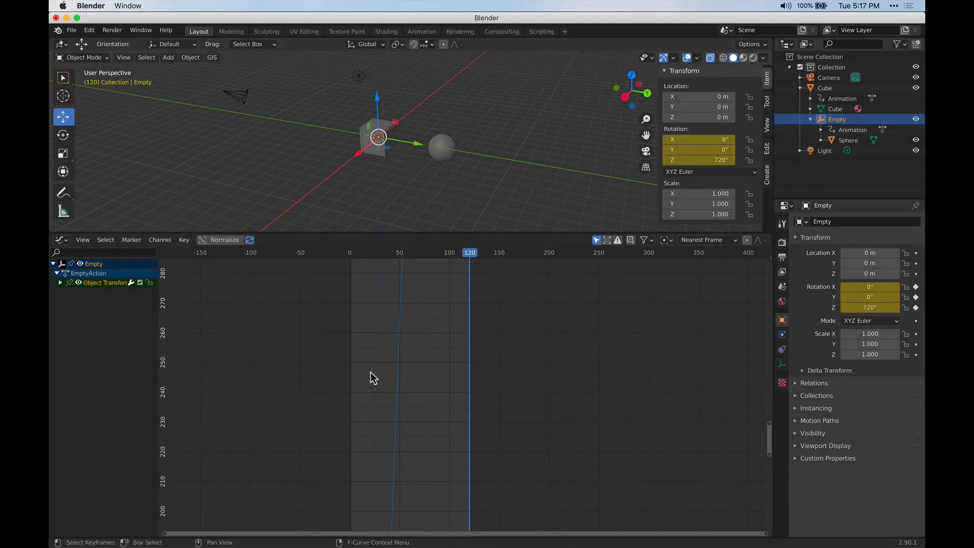
Step: Enable Normalize for the empty's curves and frame them closely around frames 1 to 120
click(218, 240)
scroll(394, 358, down, 2)
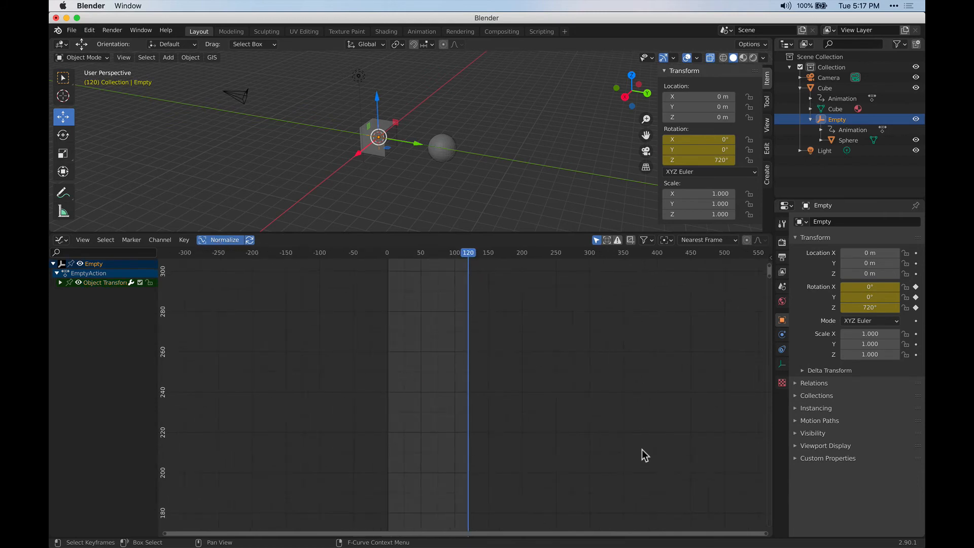
scroll(448, 384, down, 2)
scroll(448, 379, down, 5)
middle_drag(421, 430, 417, 539)
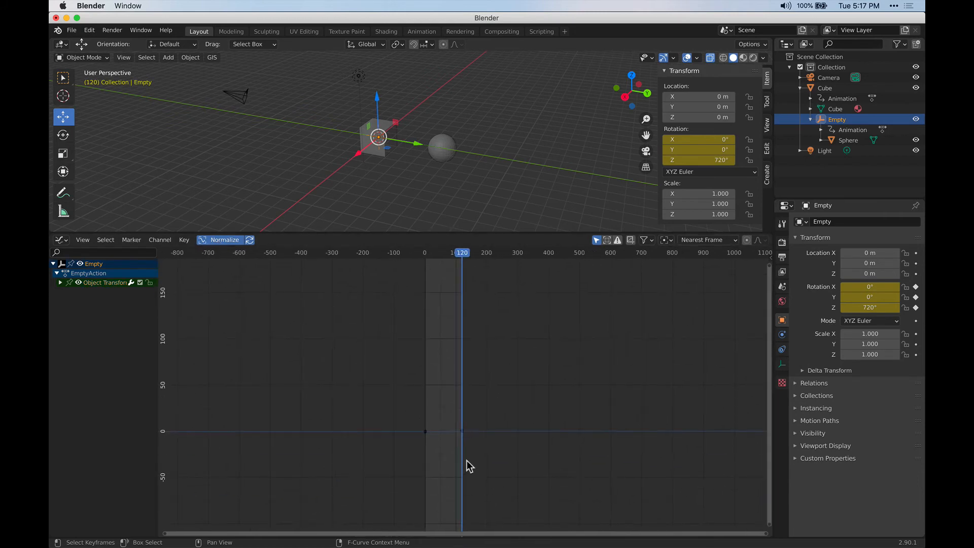
middle_drag(458, 453, 429, 391)
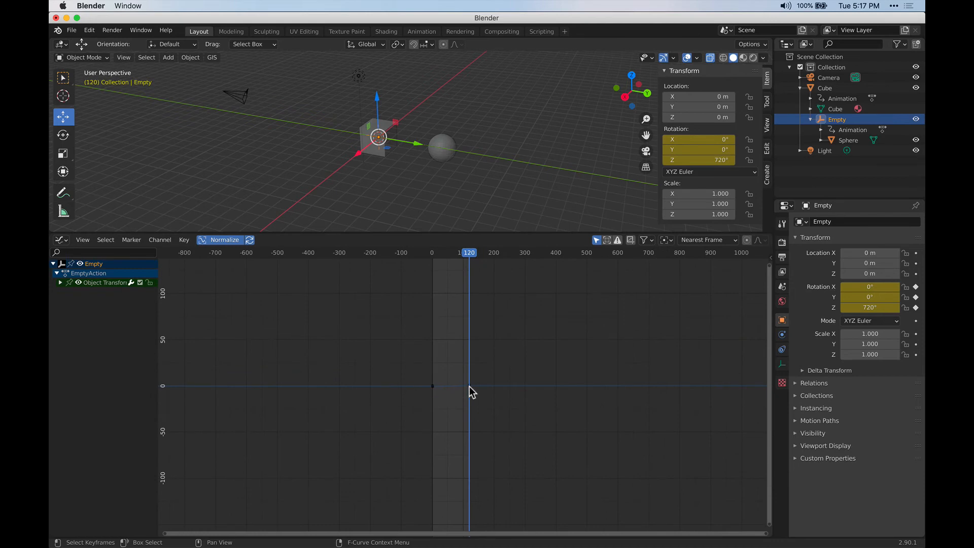
scroll(438, 397, up, 4)
scroll(252, 353, up, 5)
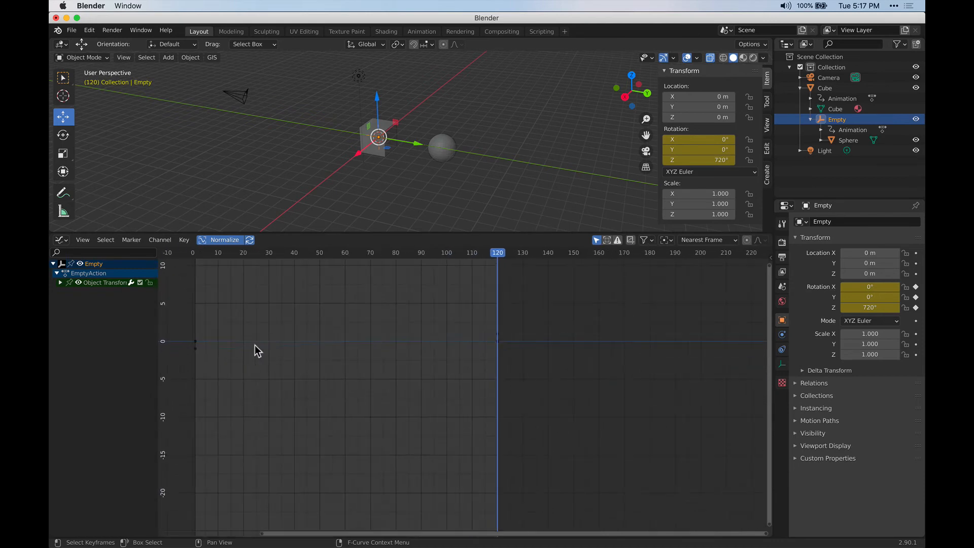
scroll(410, 395, up, 3)
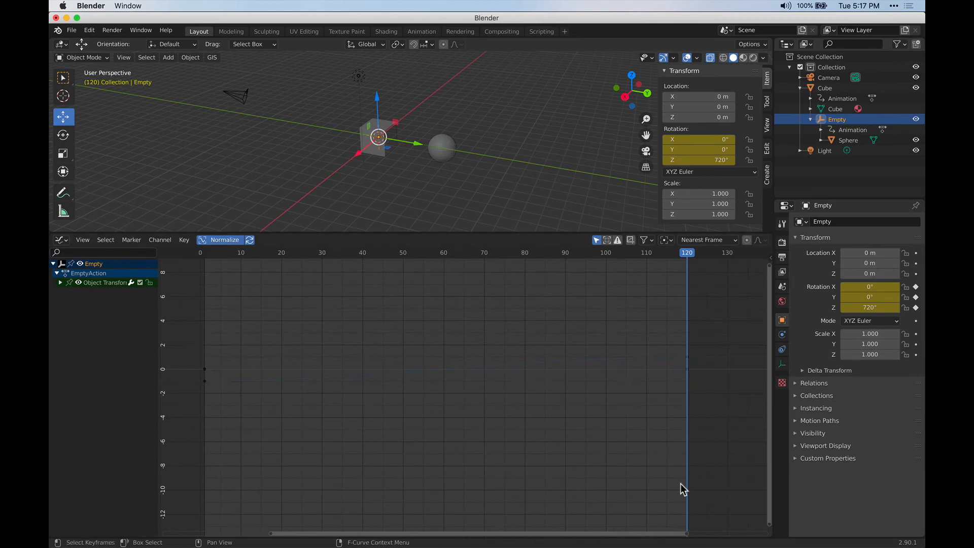
Step: Expand the empty's transform channels, select its Z Euler Rotation curve and frame the whole curve
click(60, 283)
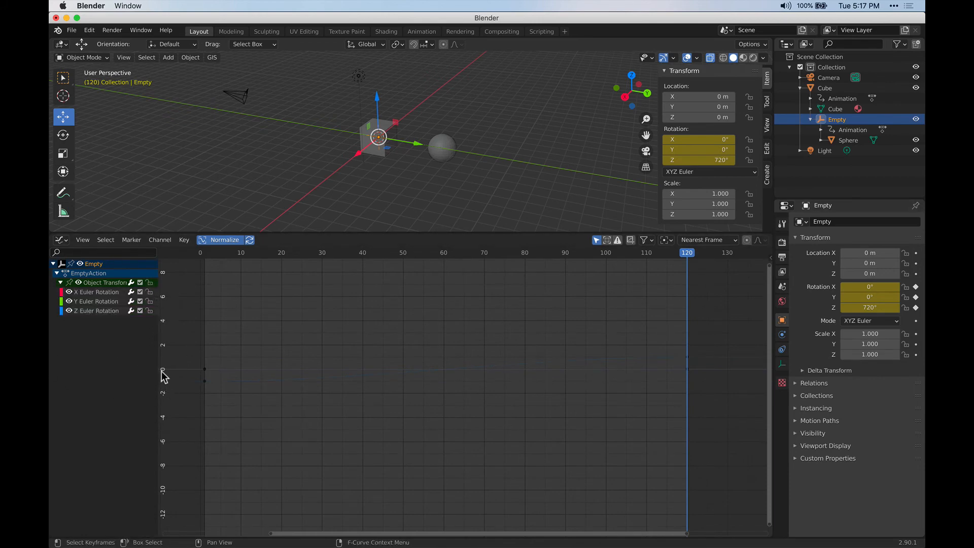
click(85, 312)
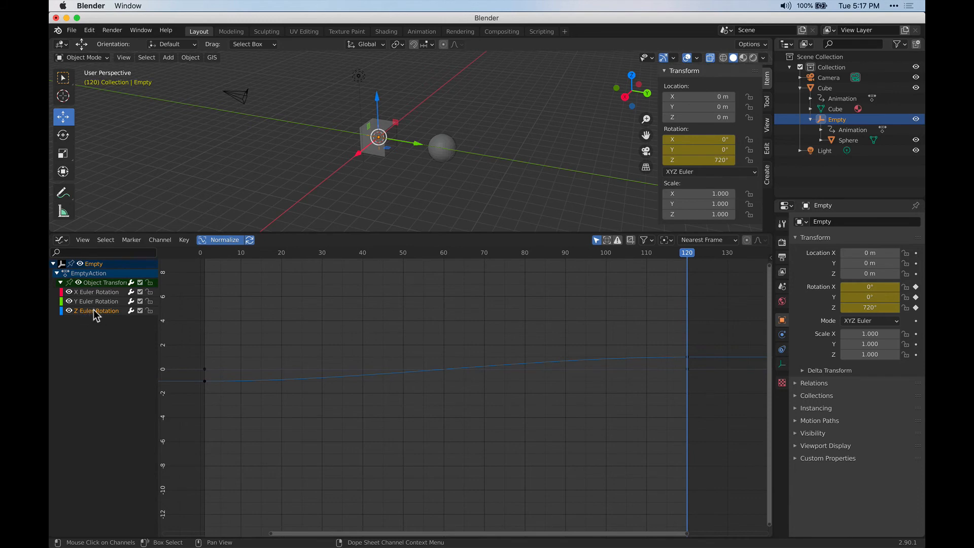
click(83, 241)
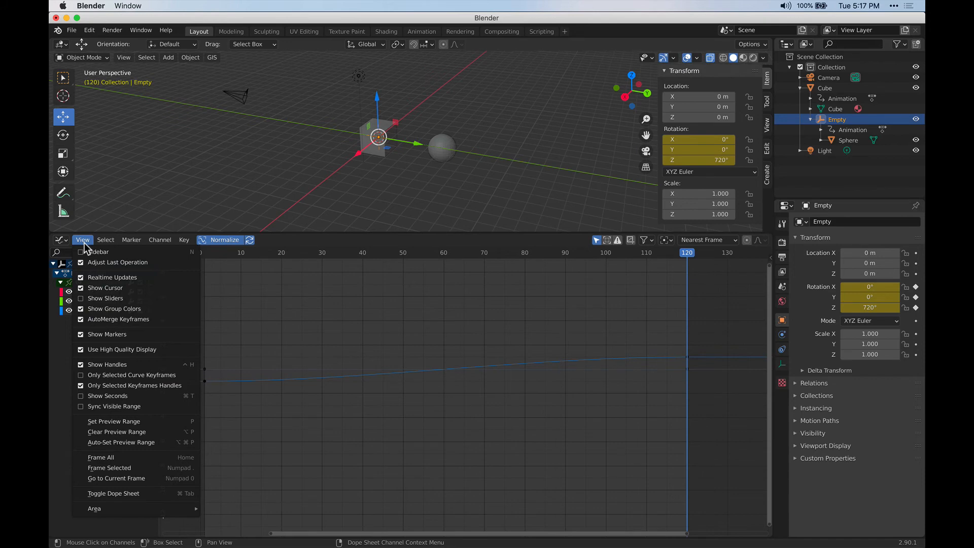
click(106, 466)
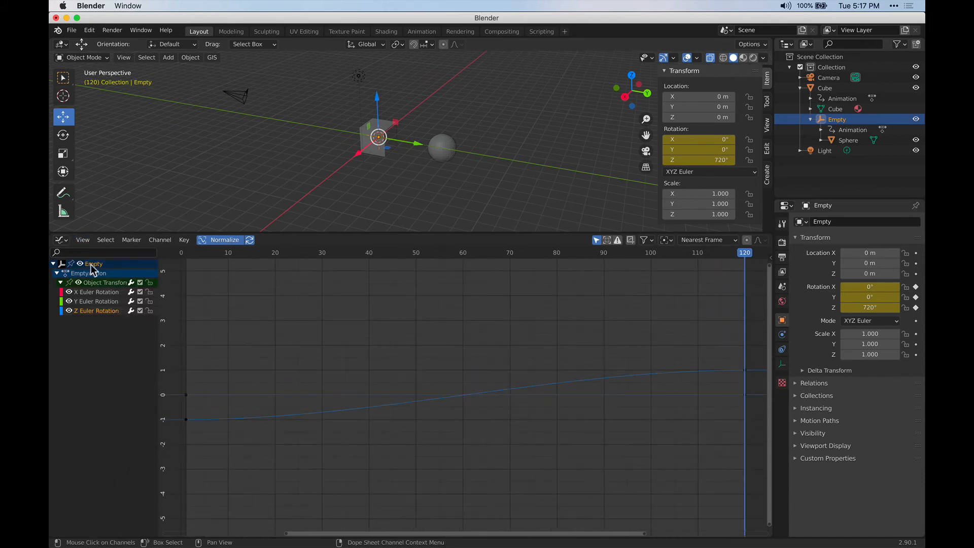
click(83, 240)
click(111, 458)
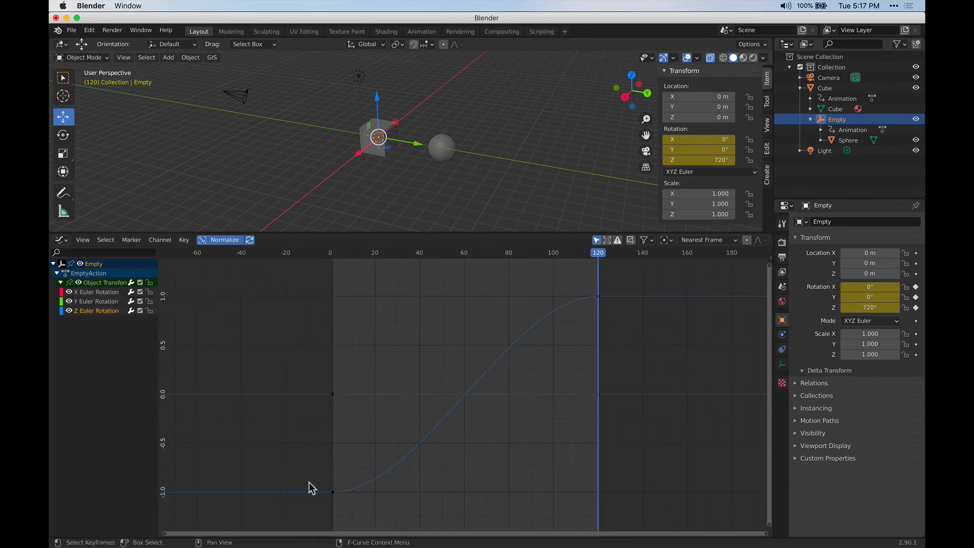
middle_drag(572, 409, 543, 416)
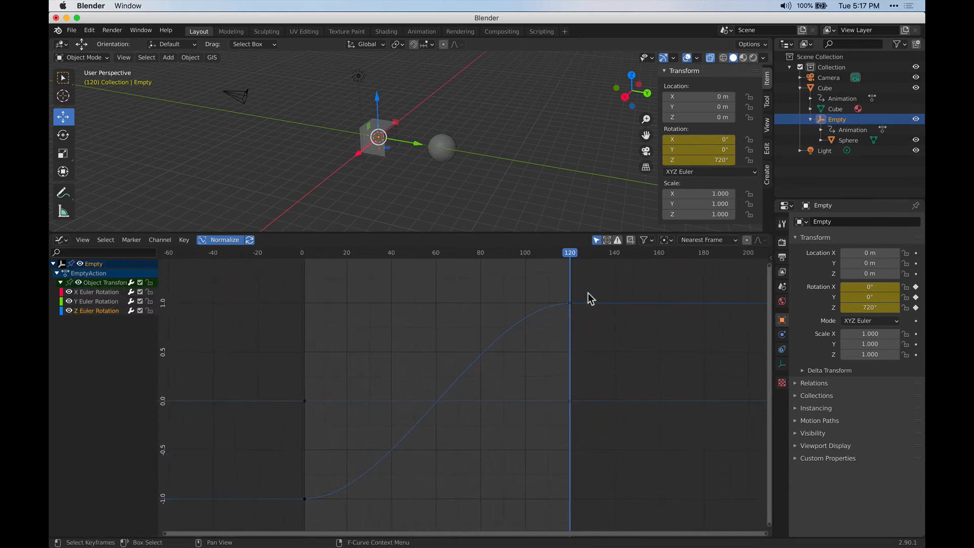
Step: Set the interpolation of the Z rotation keyframes at frames 1 and 120 to Linear
click(305, 499)
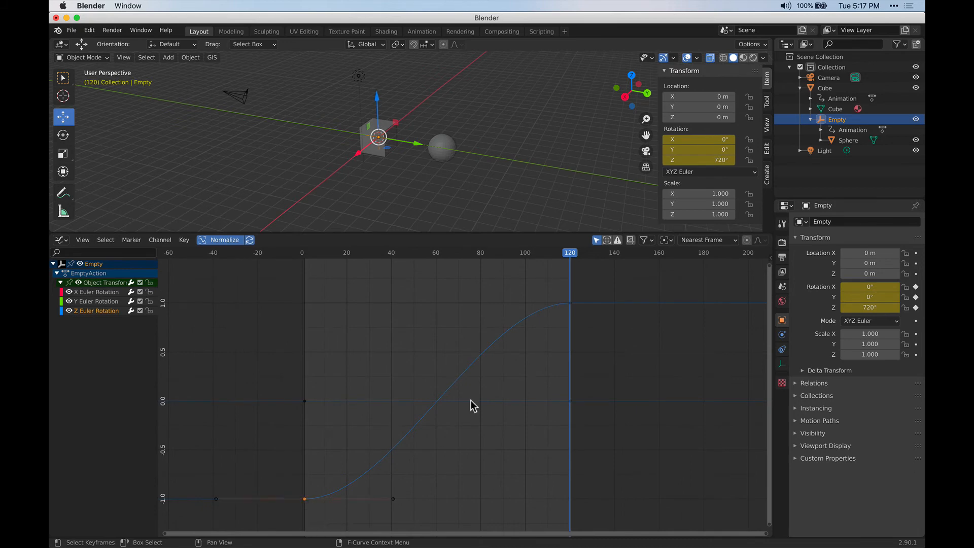
shift+click(569, 304)
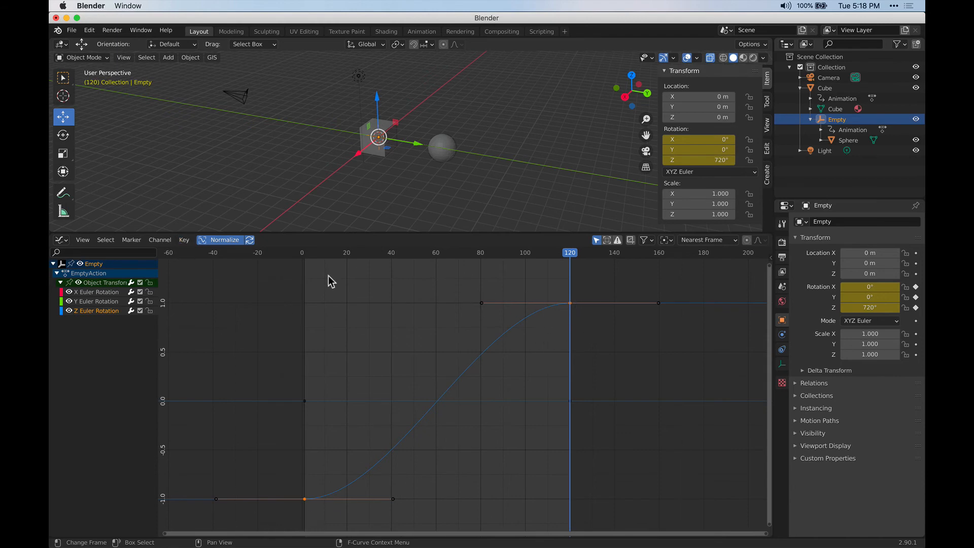
click(184, 240)
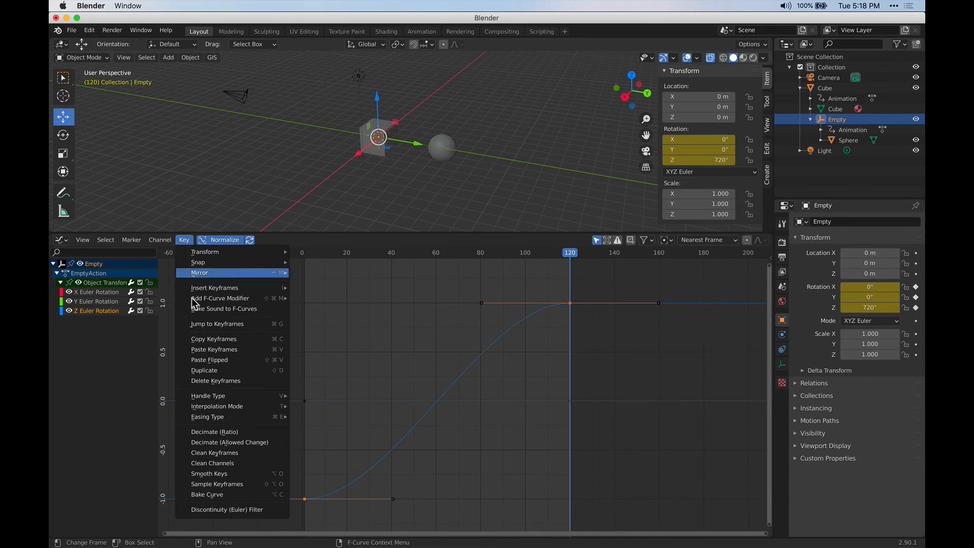
mouse_move(210, 409)
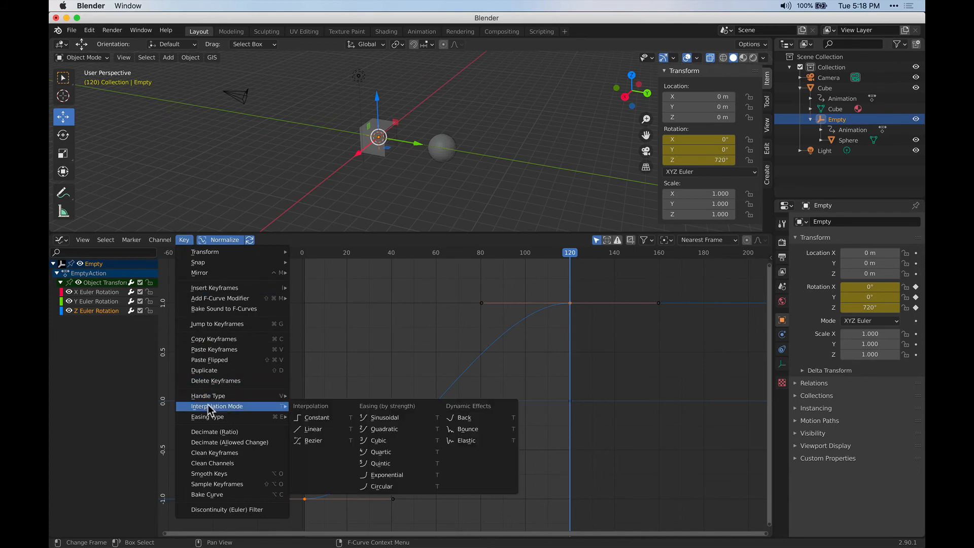
click(185, 241)
click(184, 240)
mouse_move(274, 409)
click(320, 430)
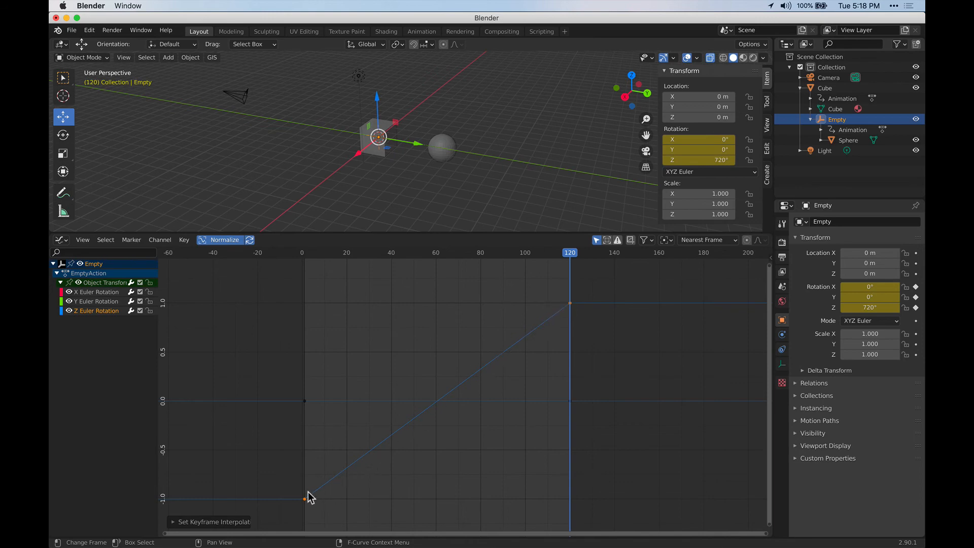
Step: Review the sphere's orbit by scrubbing and playing frames 1 to 120 in an enlarged 3D viewport, ending back at frame 1
click(305, 253)
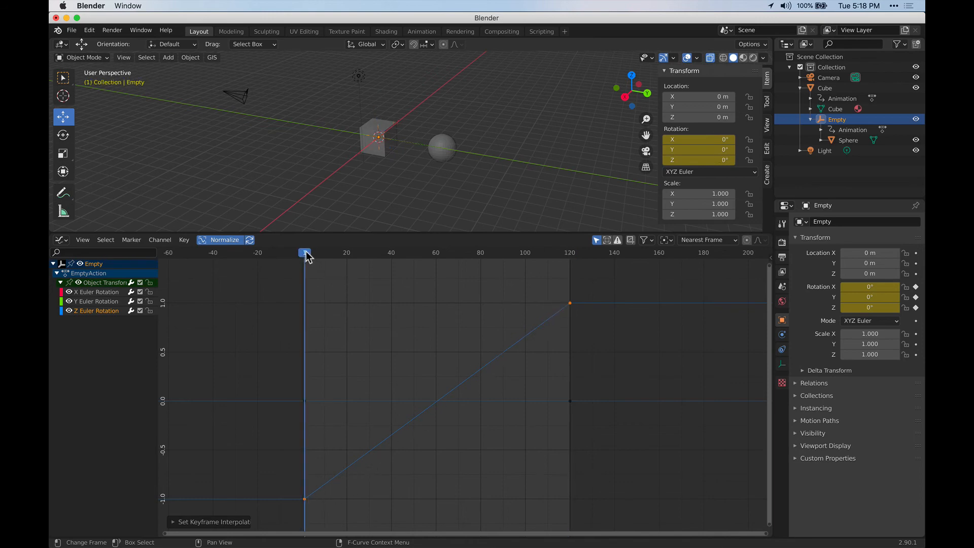
drag(306, 256, 569, 264)
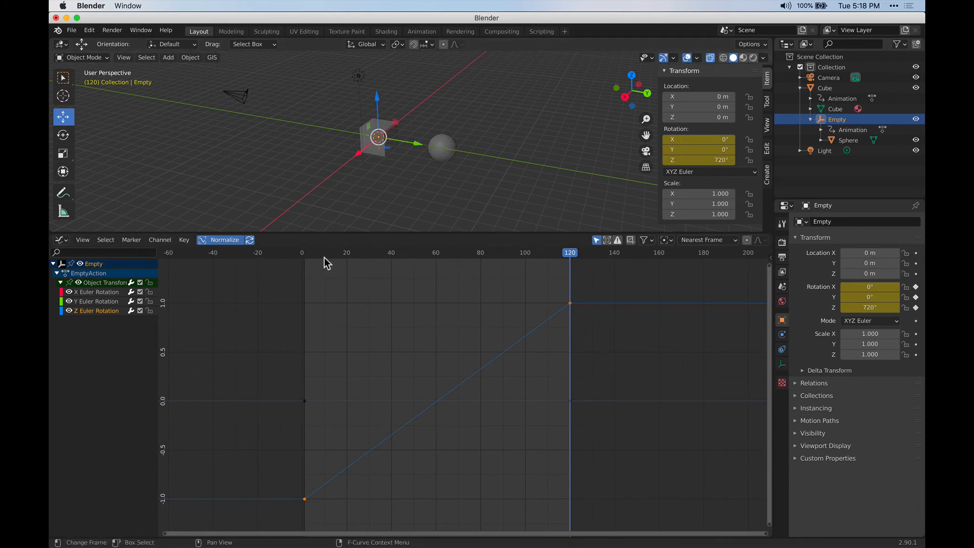
drag(393, 233, 387, 373)
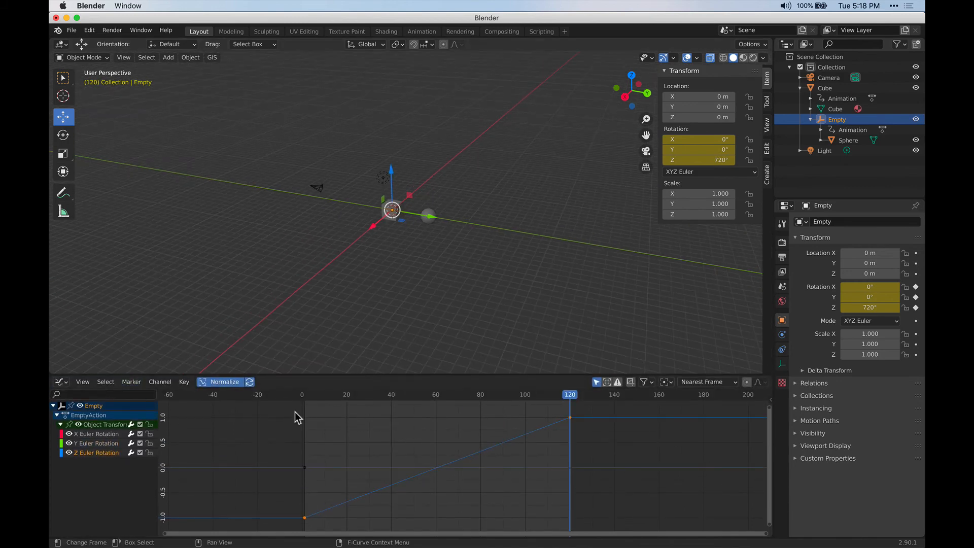
key(space)
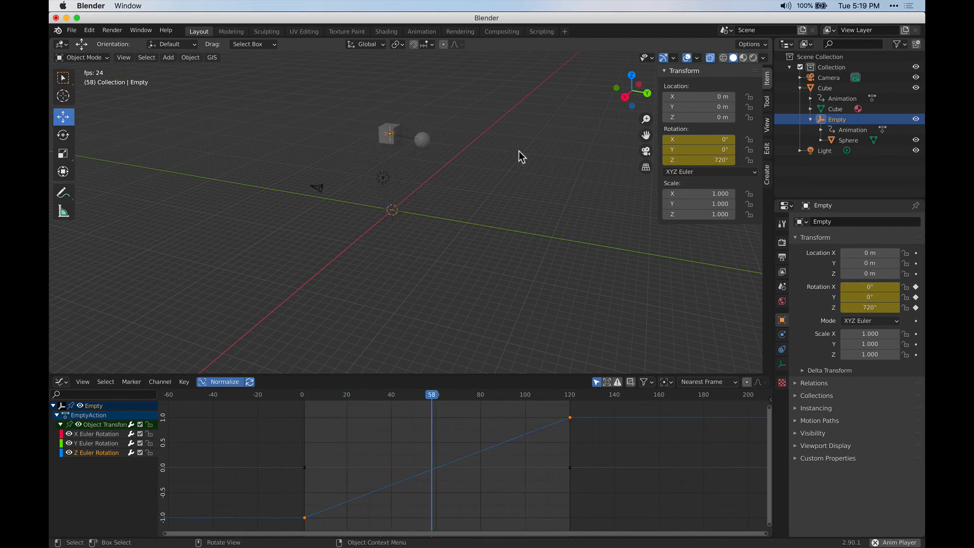
middle_drag(444, 185, 350, 162)
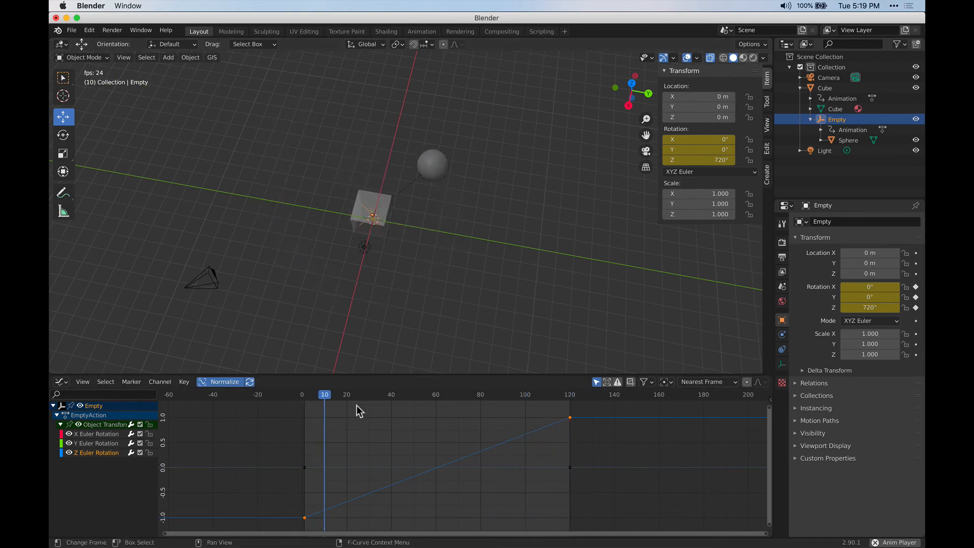
key(space)
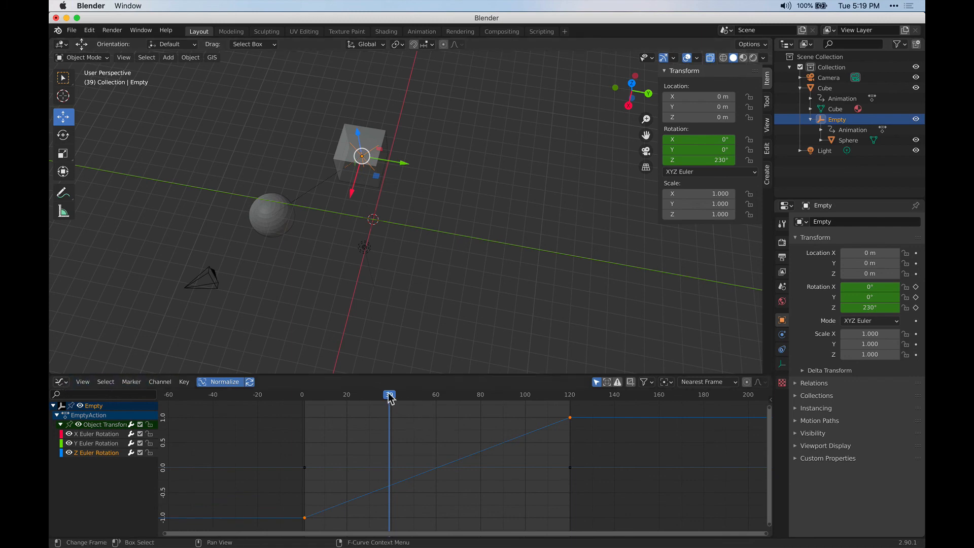
drag(389, 398, 305, 397)
Step: Select the camera and show the Timeline in place of the Graph Editor
click(217, 286)
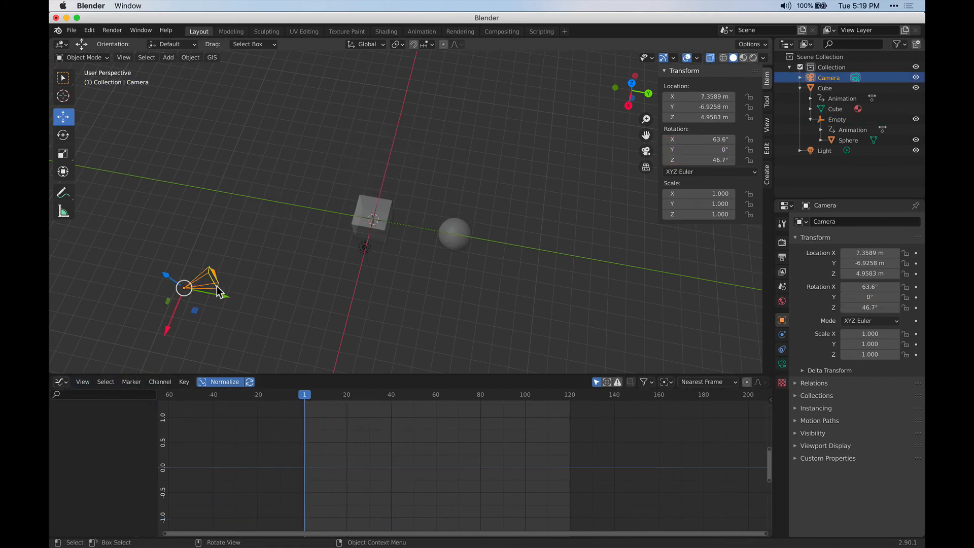
middle_drag(217, 286, 425, 239)
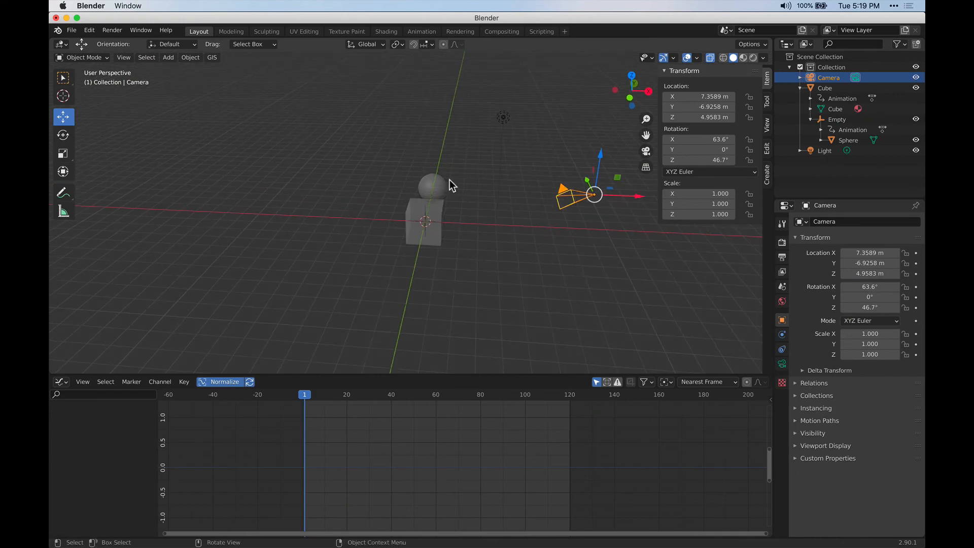
click(61, 382)
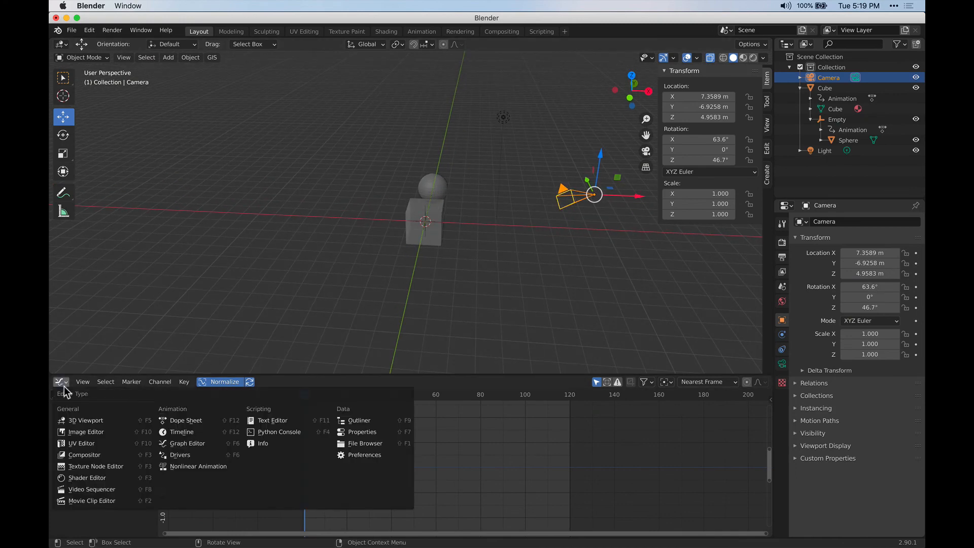
click(189, 432)
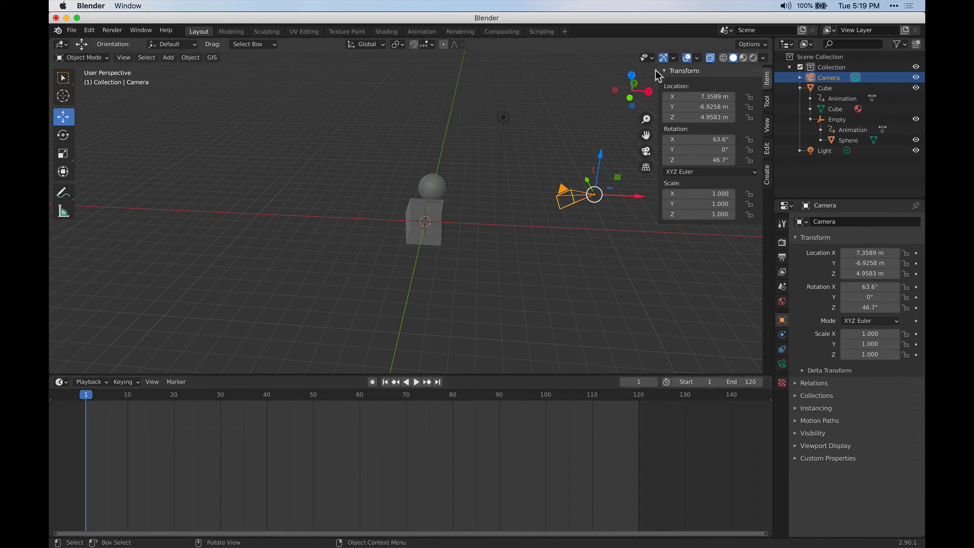
Step: Look through the camera and give it a Track To object constraint with the sphere as target
click(646, 150)
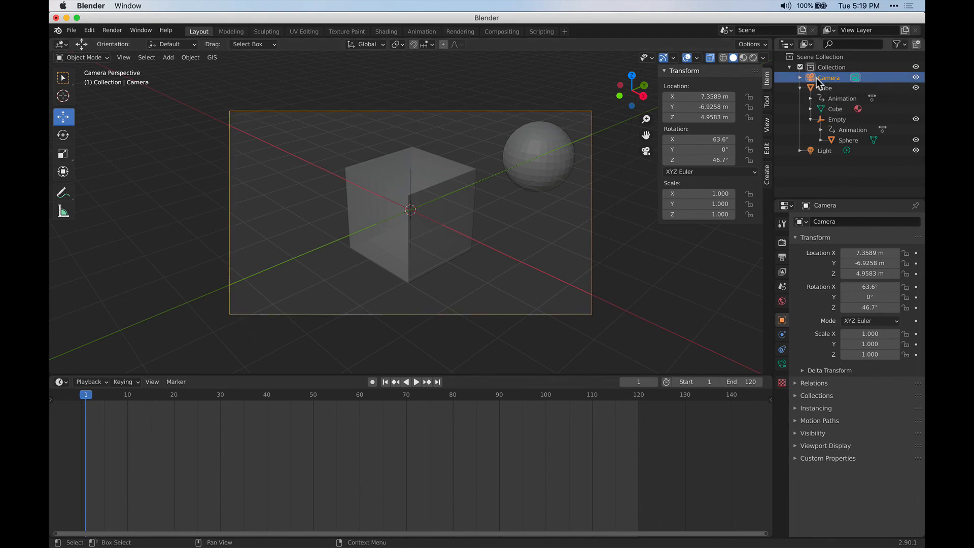
click(781, 363)
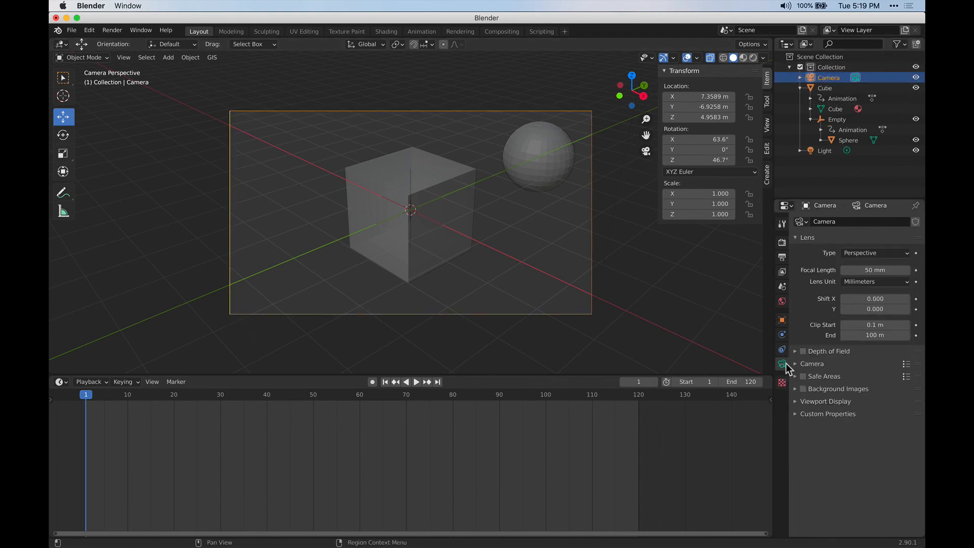
click(781, 349)
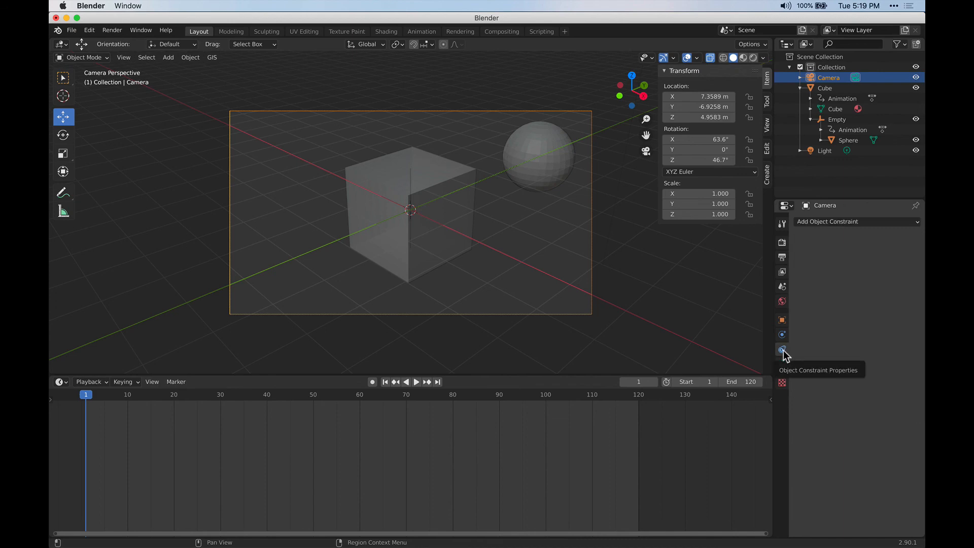
click(862, 222)
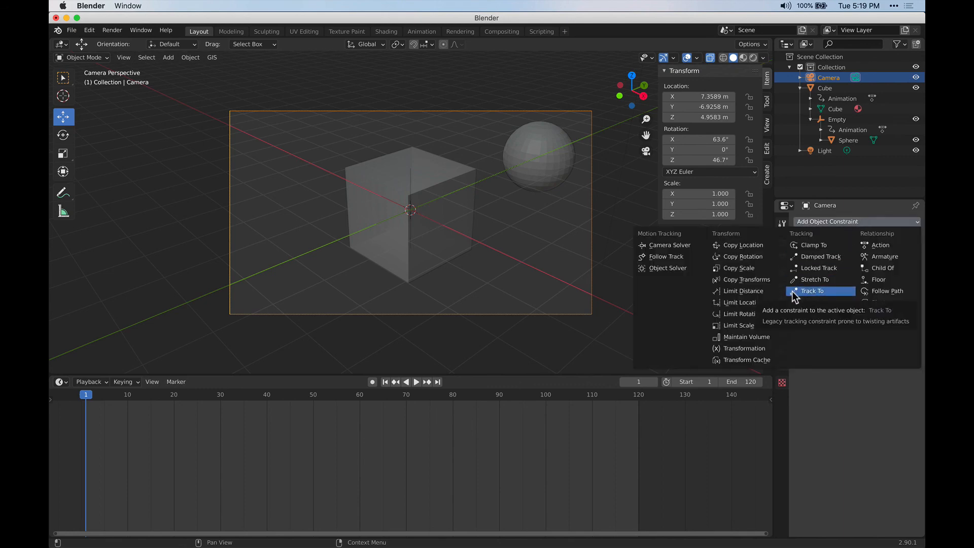
click(822, 291)
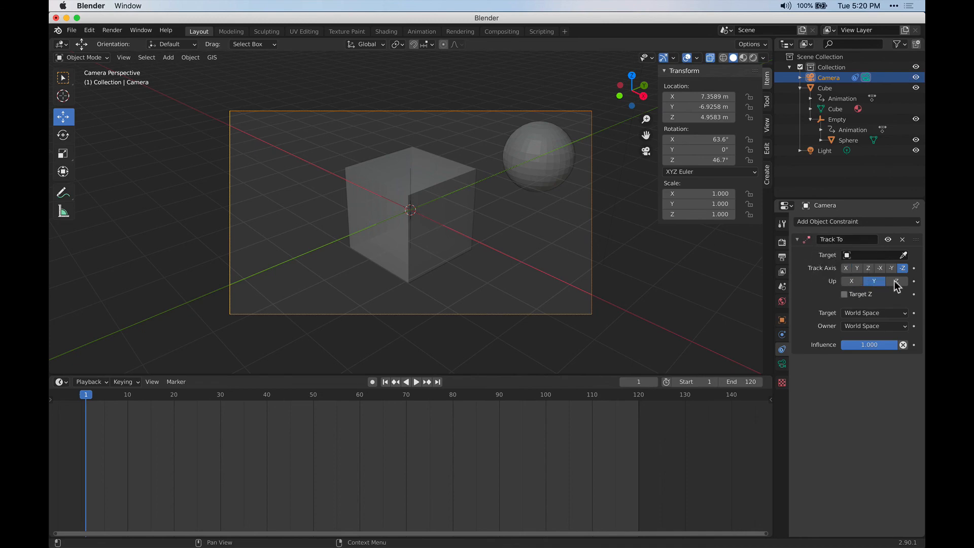
click(903, 254)
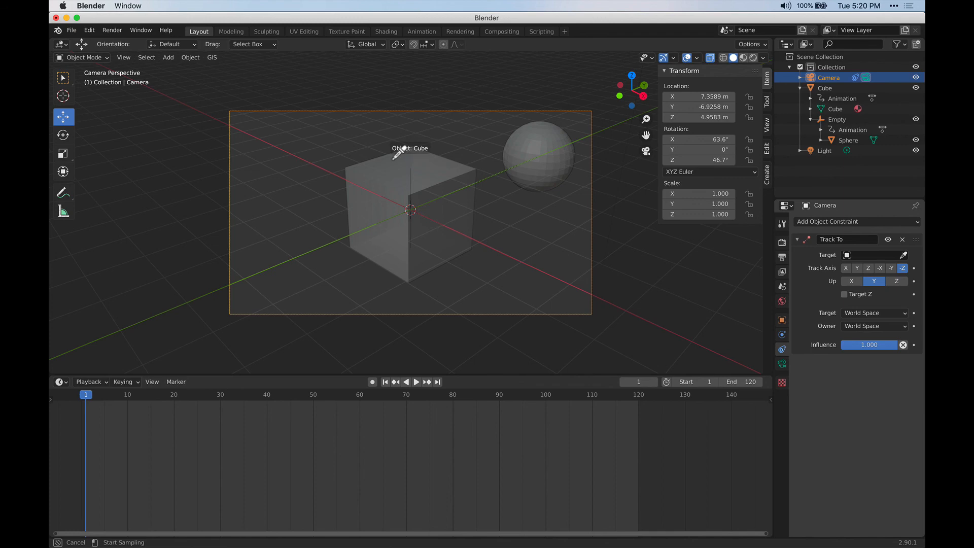
click(530, 135)
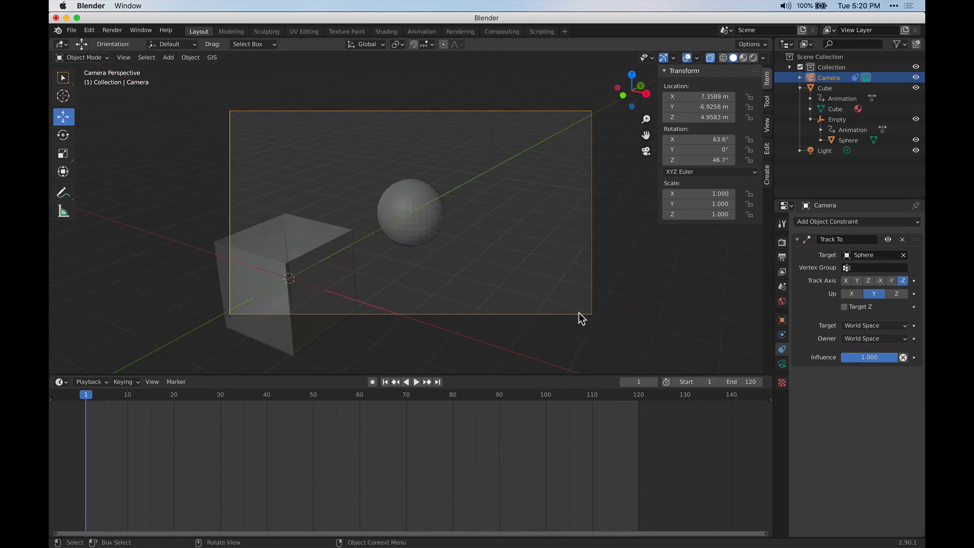
Step: Play the animation from outside and through the camera to check how it tracks the sphere
click(646, 151)
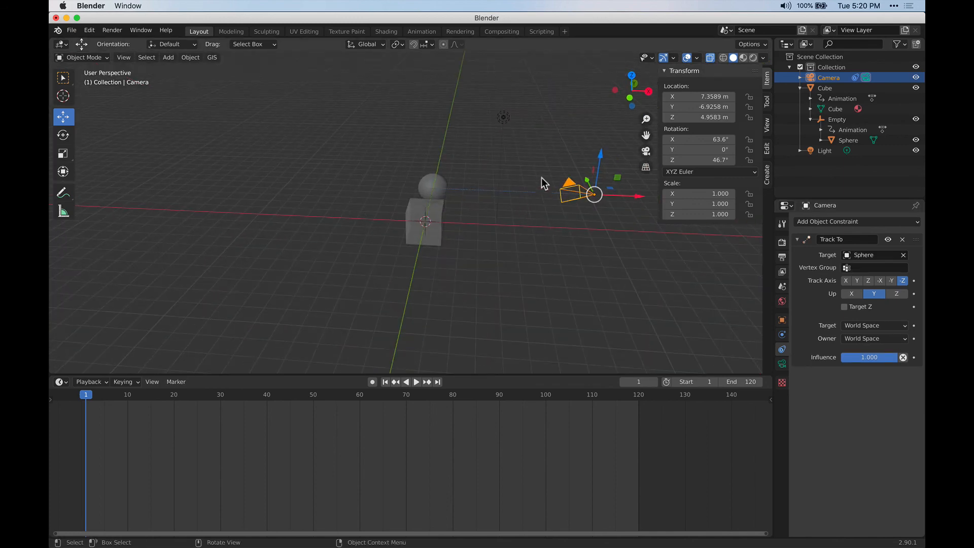
click(415, 381)
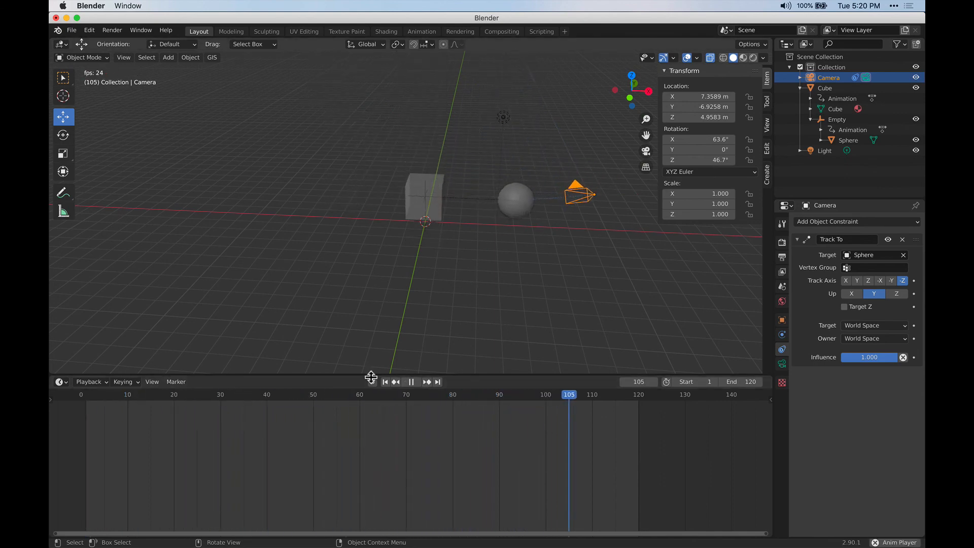
click(411, 382)
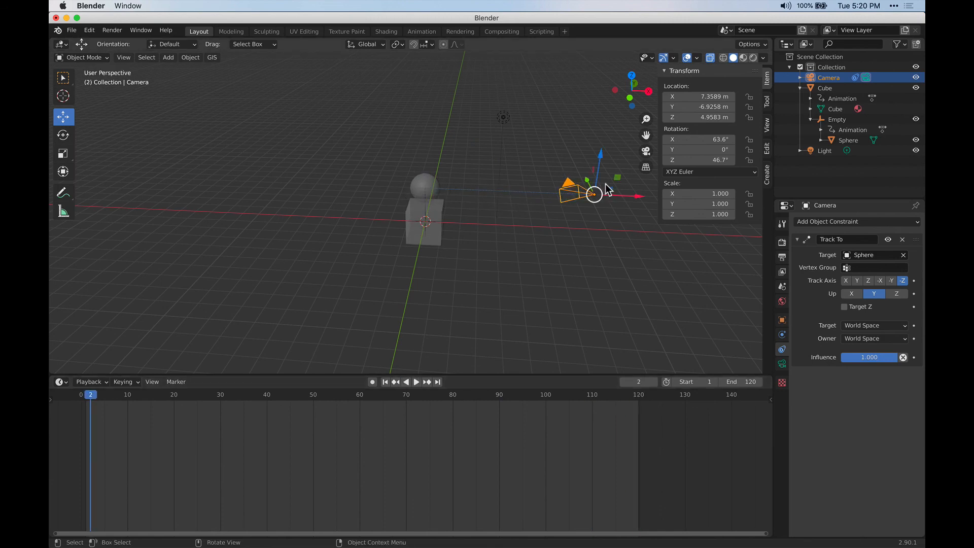
click(640, 151)
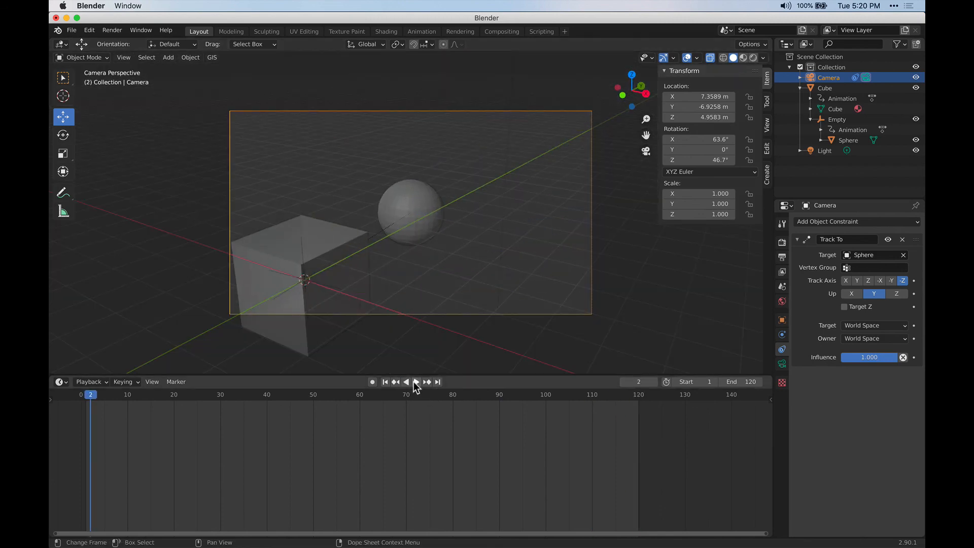
click(415, 382)
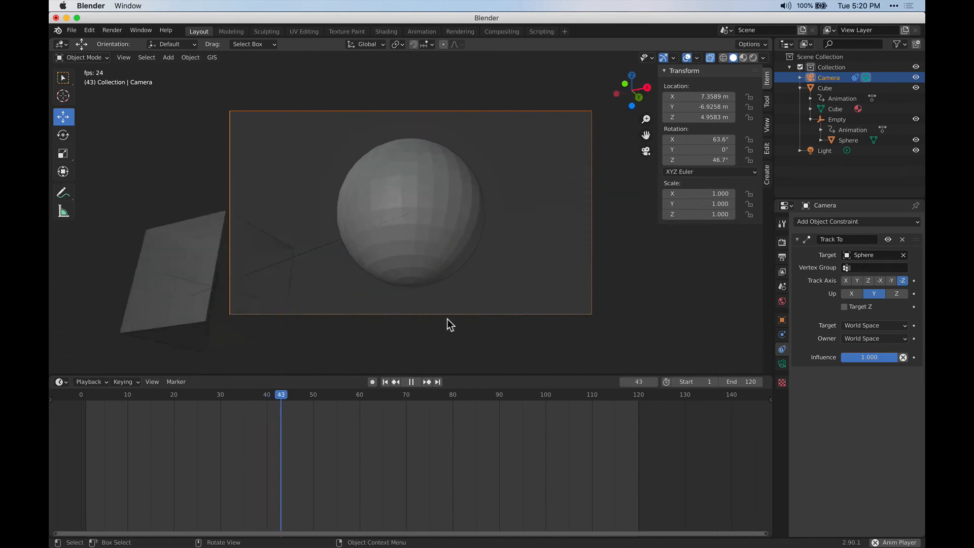
click(411, 383)
Step: Change the target of the camera's Track To constraint from the sphere to the cube
click(461, 96)
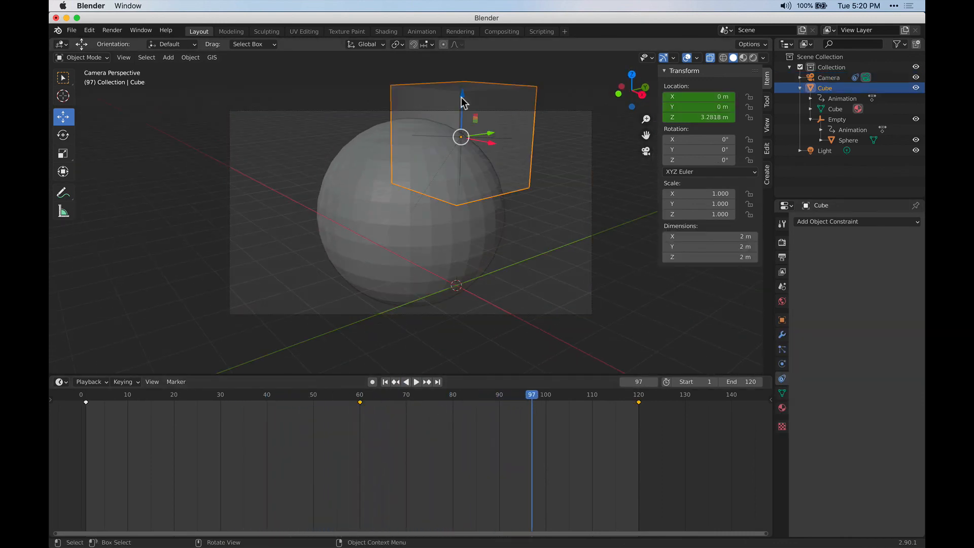
click(590, 136)
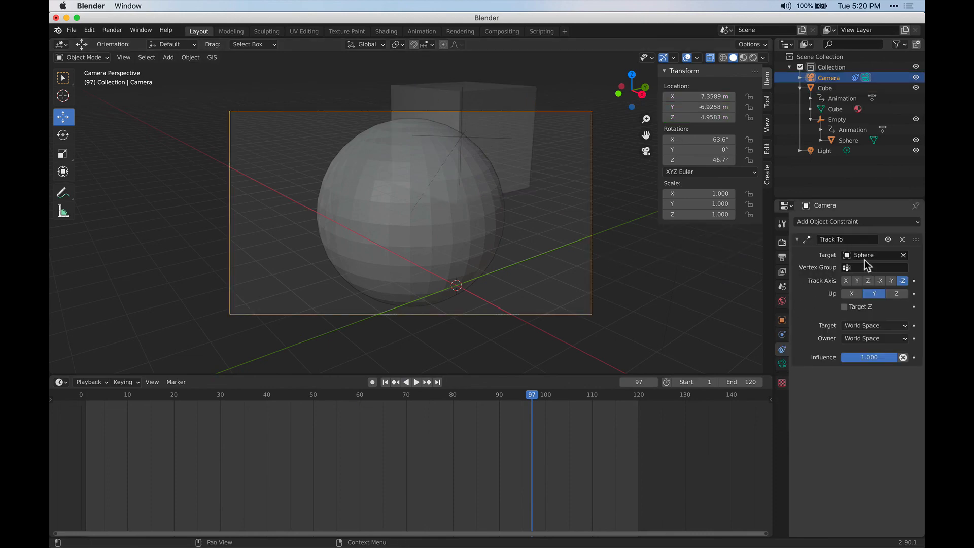
click(903, 255)
click(904, 255)
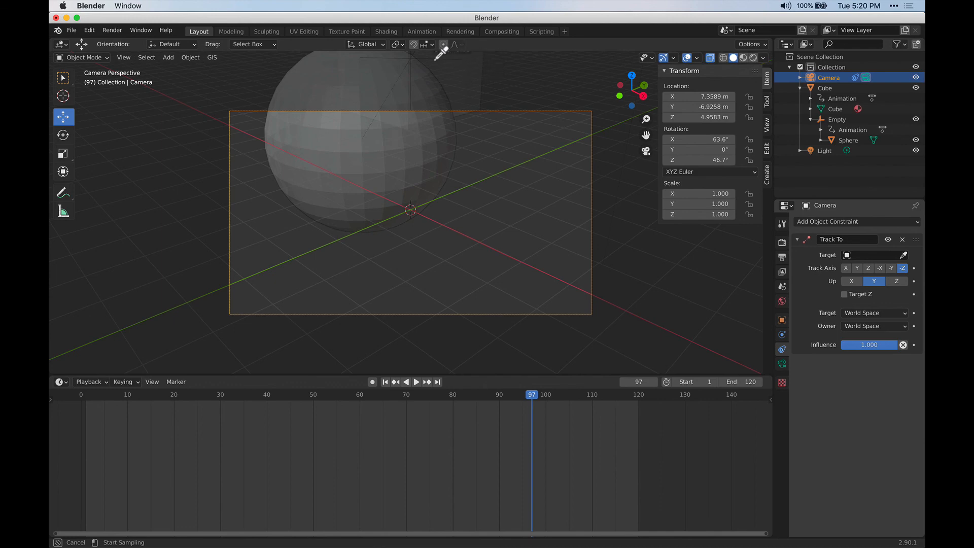
click(460, 90)
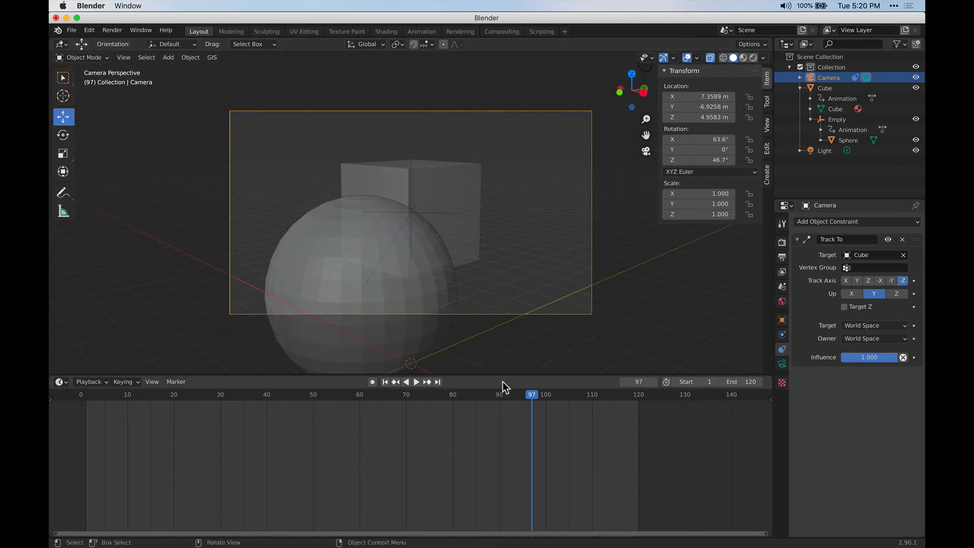
Step: Lock the camera to the view, hide the sidebar, and move the camera far back so the cube and sphere both fit in frame
scroll(419, 219, down, 3)
scroll(418, 217, up, 3)
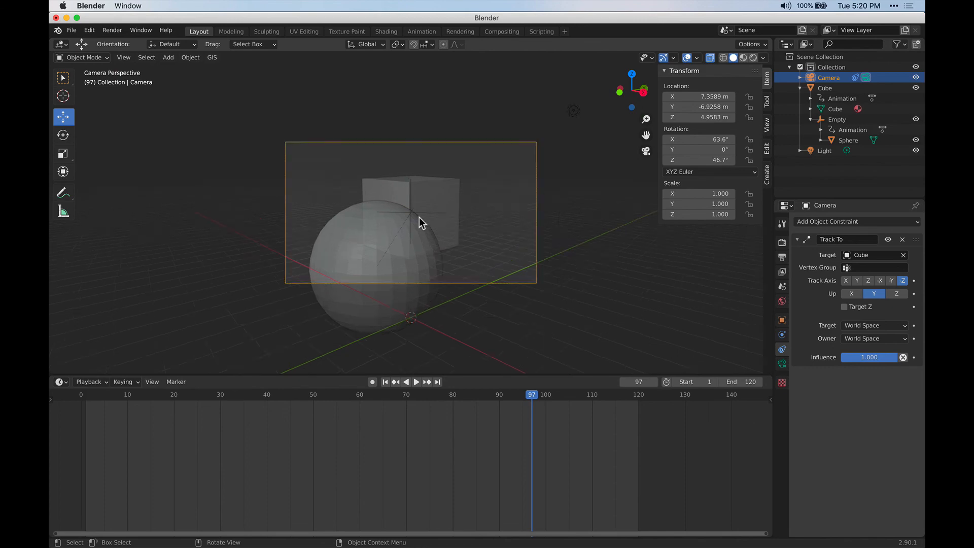
click(768, 127)
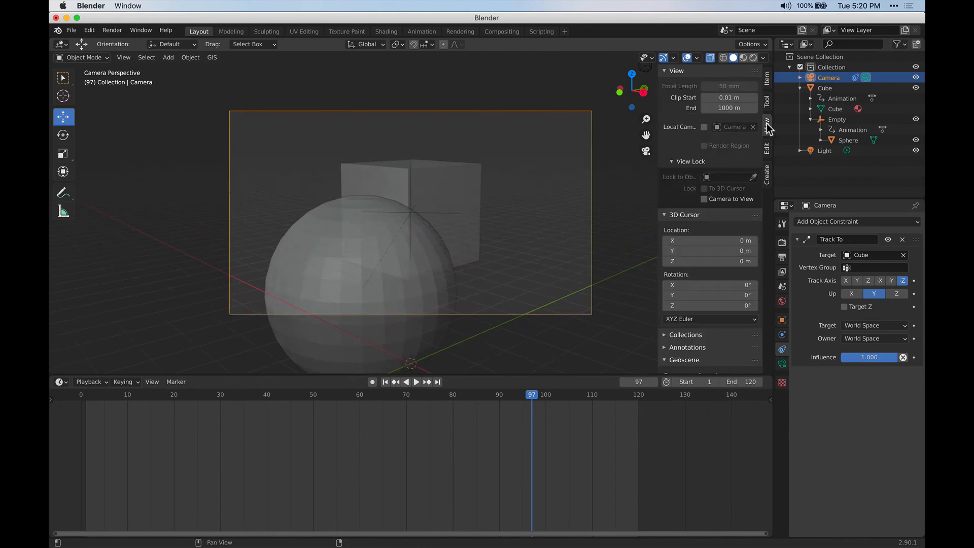
click(704, 199)
key(n)
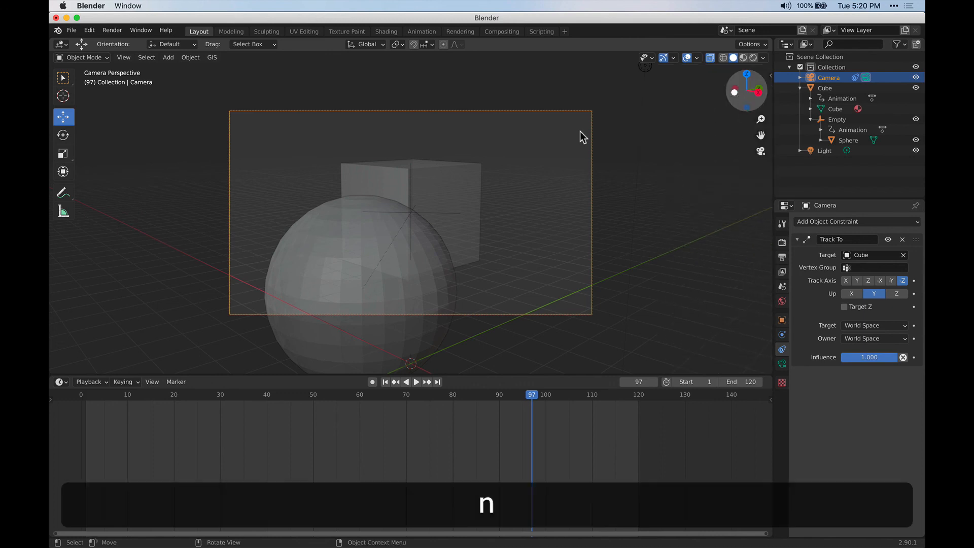
scroll(400, 205, down, 3)
middle_drag(391, 208, 385, 238)
scroll(368, 246, down, 3)
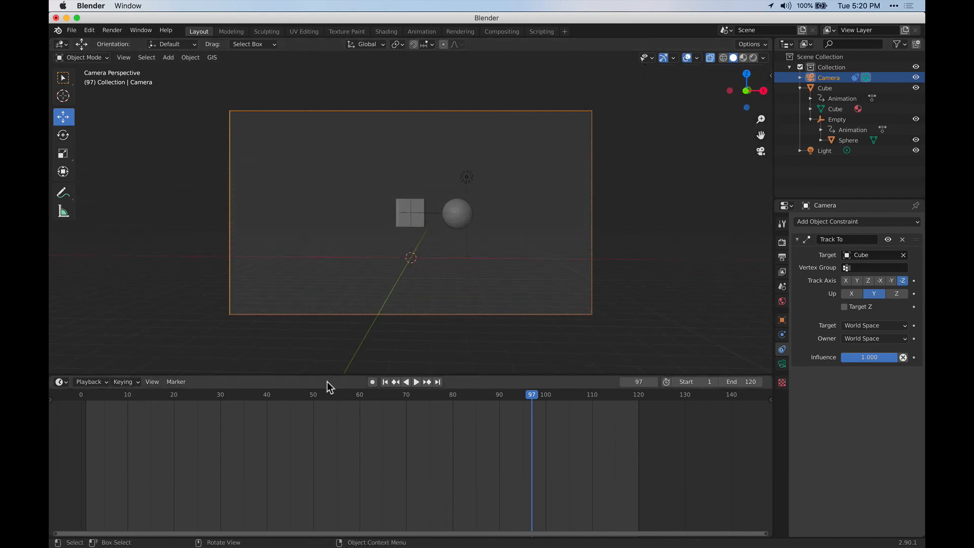
Step: Play the animation through the camera to check how it tracks the cube, stop playback, and leave the camera view
click(417, 381)
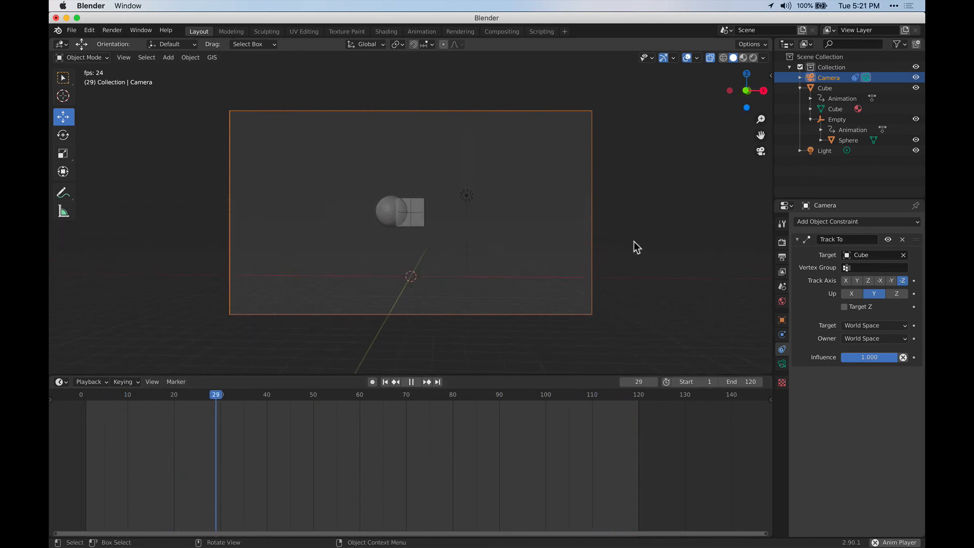
click(412, 384)
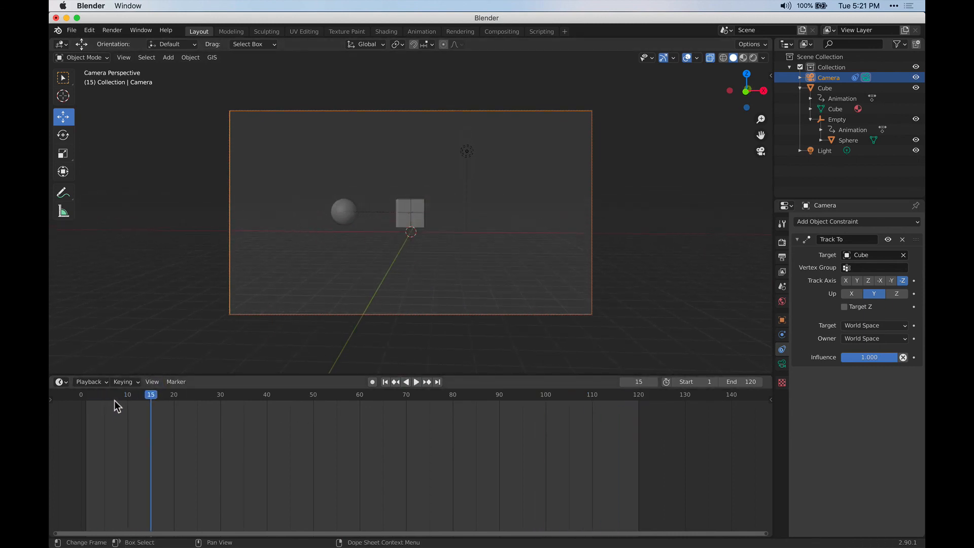
click(761, 152)
Step: Inspect the cube and sphere up close from outside the camera, selecting the sphere and finally the empty inside the cube
middle_drag(418, 233, 126, 275)
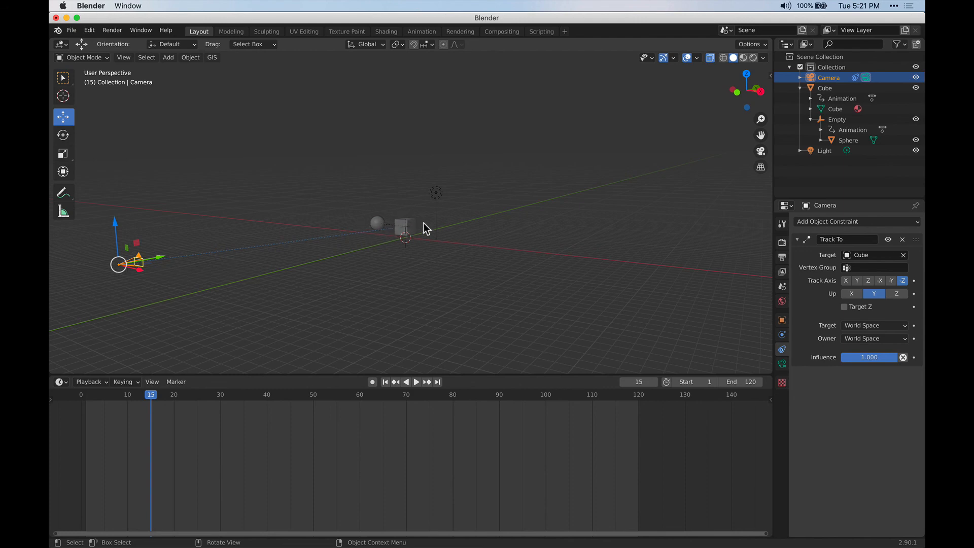
scroll(396, 234, up, 4)
middle_drag(291, 211, 469, 196)
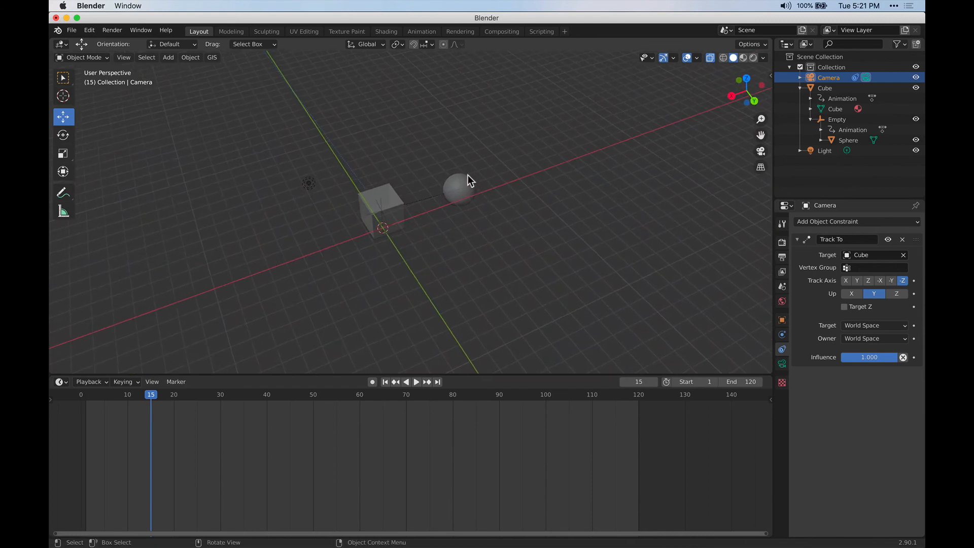
click(457, 177)
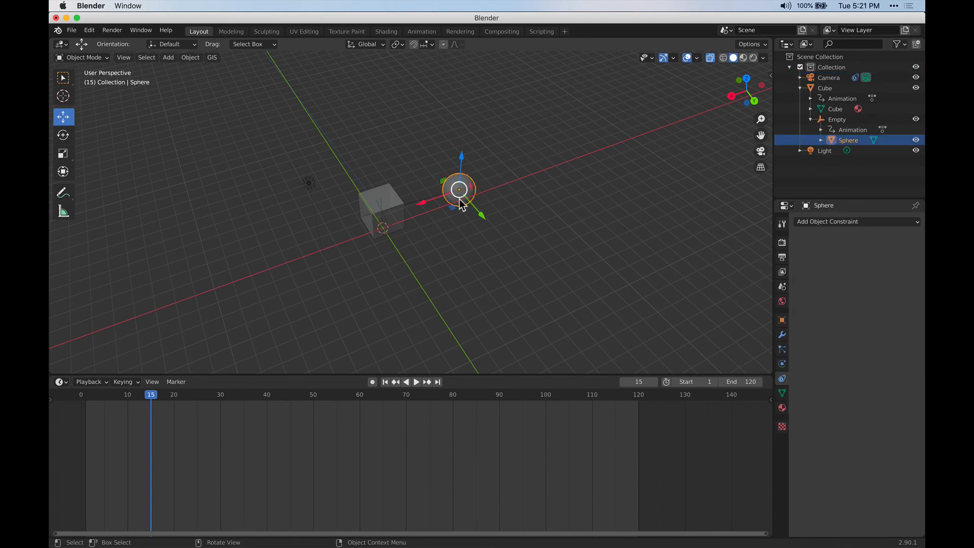
click(381, 199)
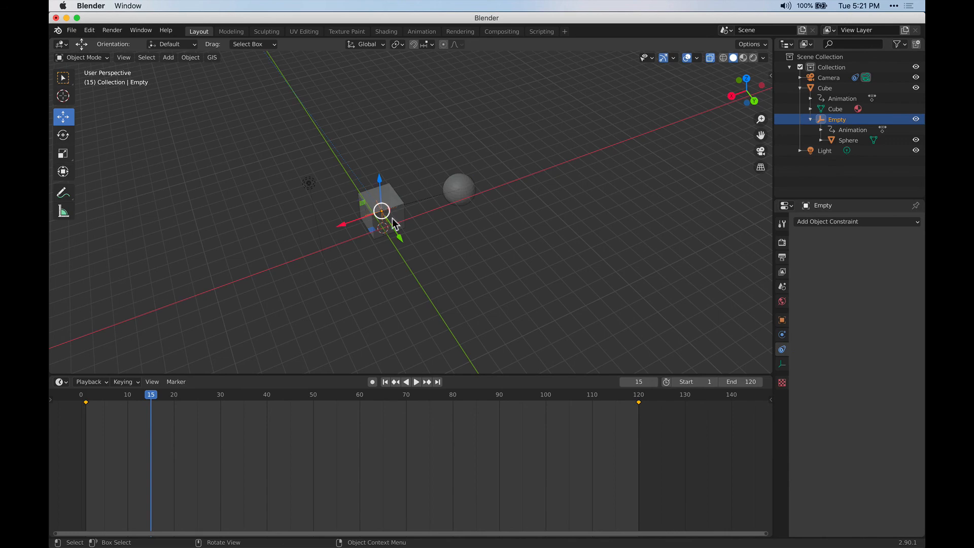